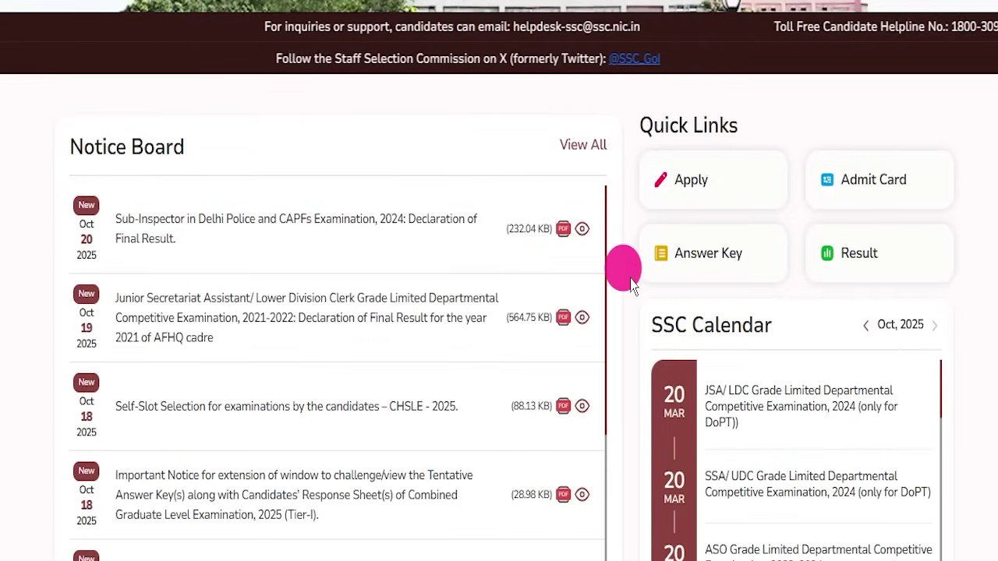
Step: Look over the Staff Selection Commission homepage and the first page of the Delhi Police Constable examination notice
{"action": "scroll", "coordinate": [631, 280], "scroll_direction": "up", "scroll_amount": 5}
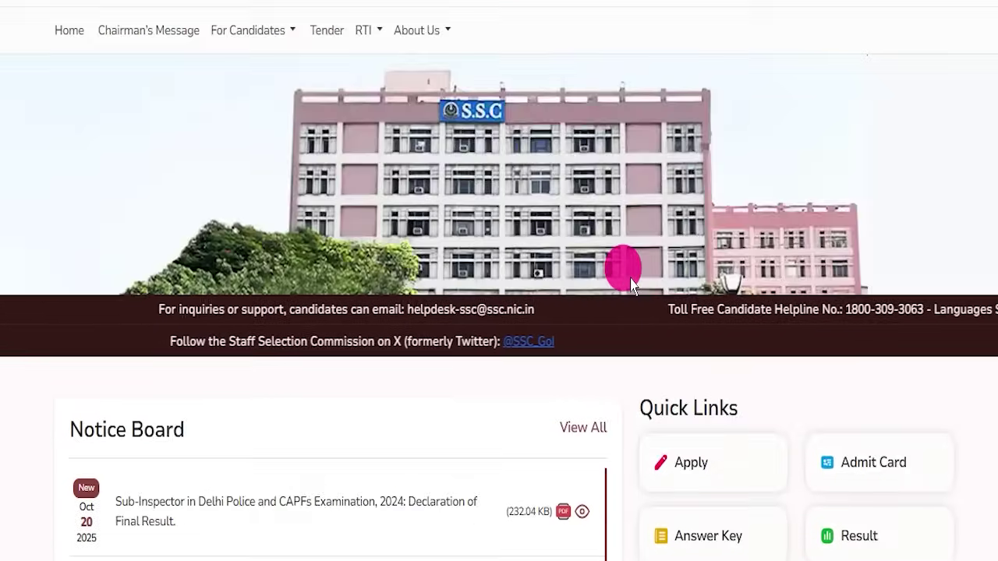
{"action": "left_click", "coordinate": [257, 308]}
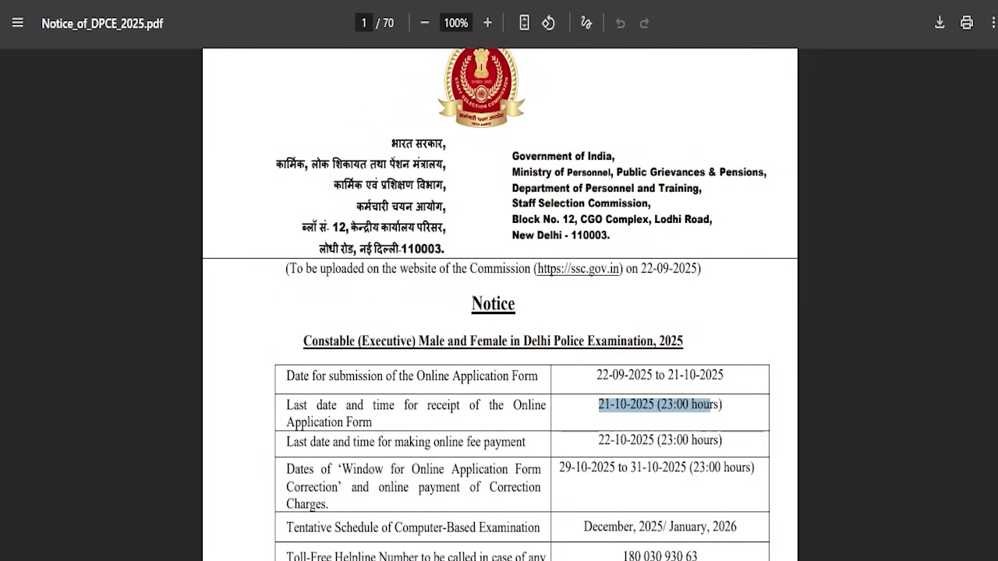
{"action": "left_click", "coordinate": [372, 326]}
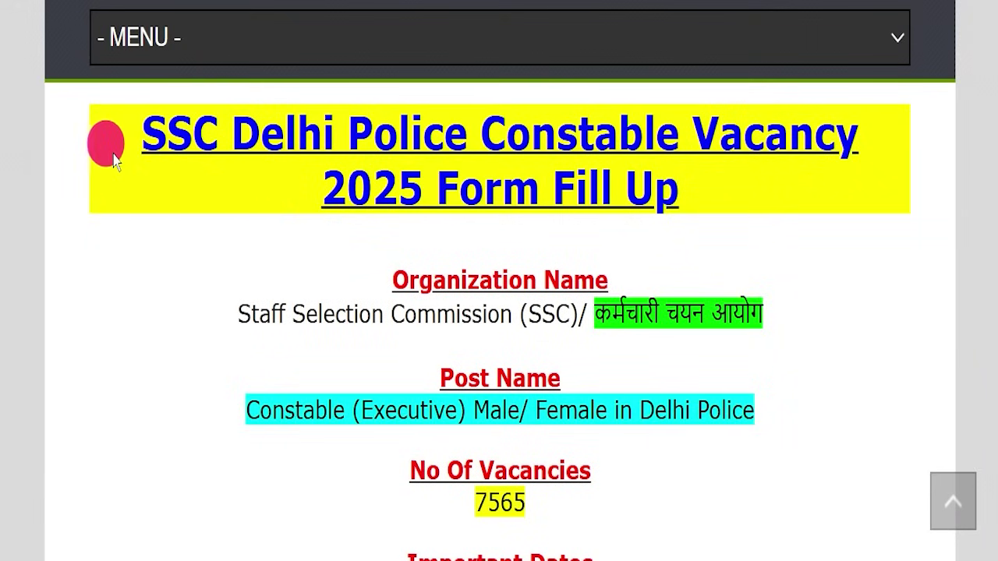
Step: Examine the IndSarkariNaukri page header, recruitment introduction and the SSC Delhi Police Constable Vacancy 2025 heading
{"action": "left_click_drag", "start_coordinate": [140, 132], "coordinate": [704, 189]}
{"action": "left_click", "coordinate": [704, 195]}
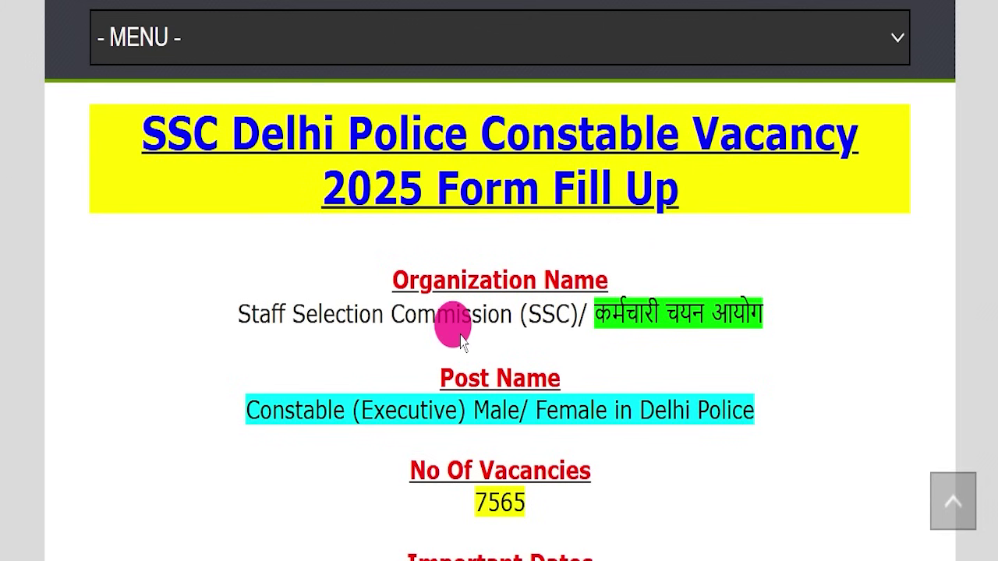
{"action": "scroll", "coordinate": [460, 341], "scroll_direction": "up", "scroll_amount": 10}
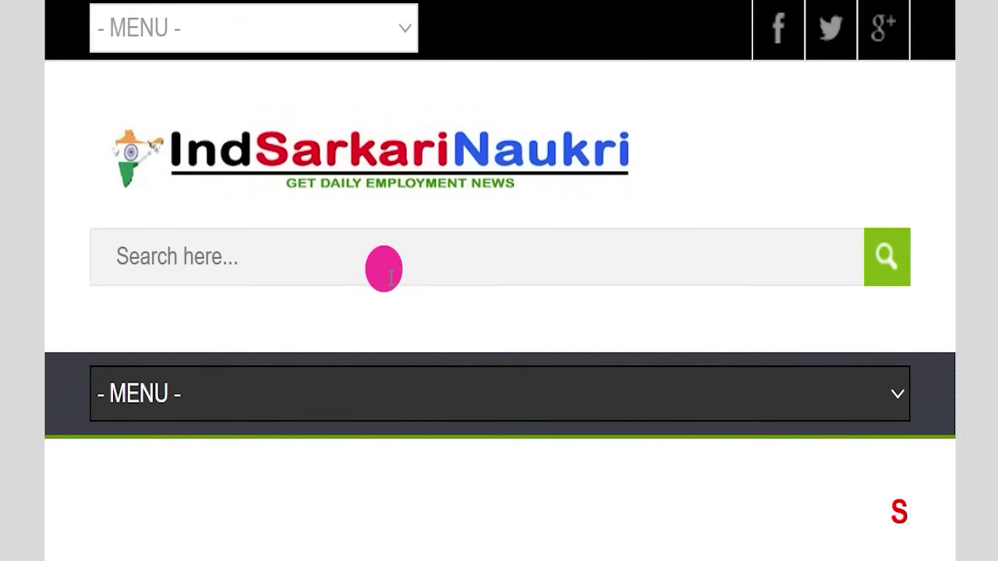
{"action": "scroll", "coordinate": [401, 303], "scroll_direction": "down", "scroll_amount": 10}
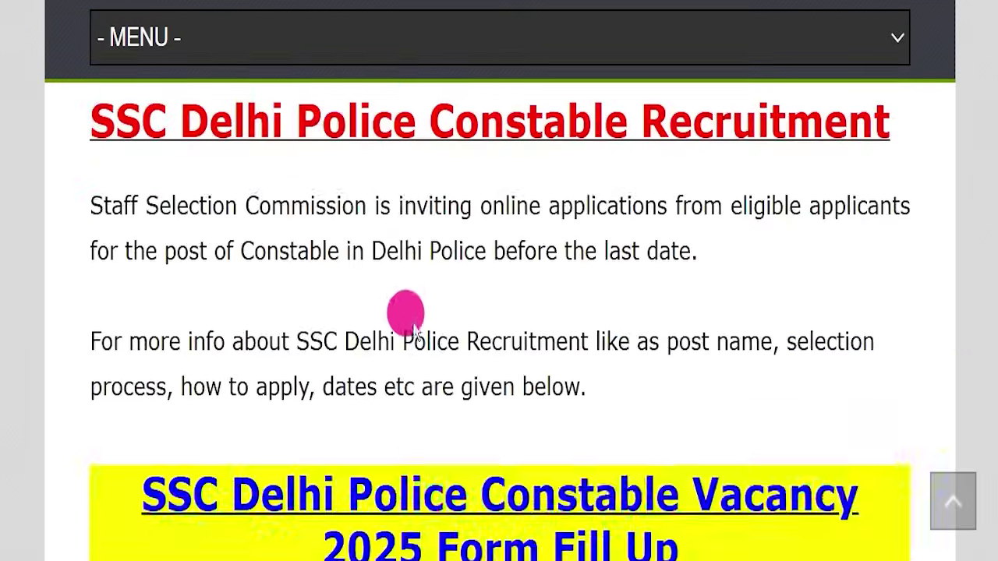
{"action": "scroll", "coordinate": [413, 324], "scroll_direction": "down", "scroll_amount": 3}
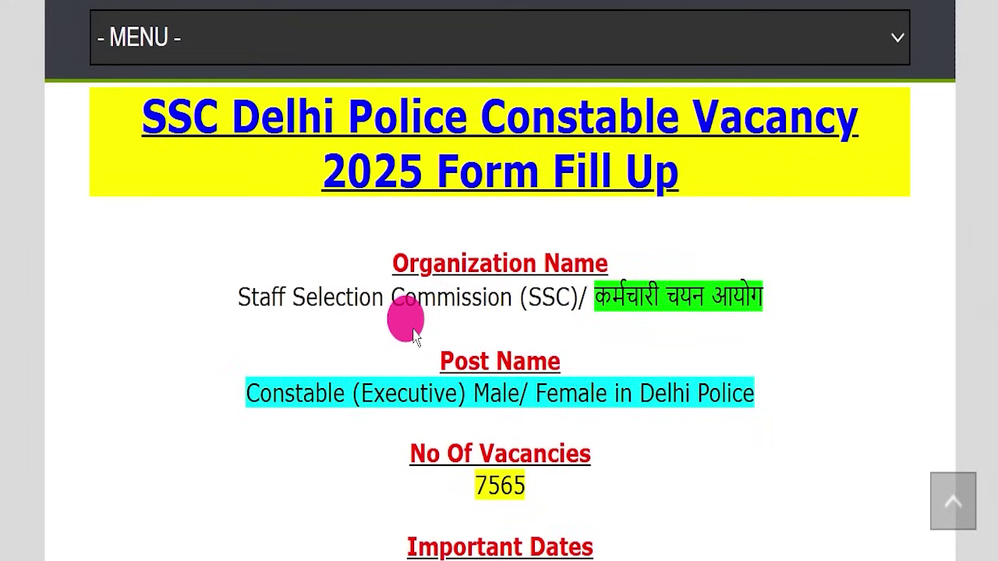
{"action": "scroll", "coordinate": [413, 335], "scroll_direction": "up", "scroll_amount": 1}
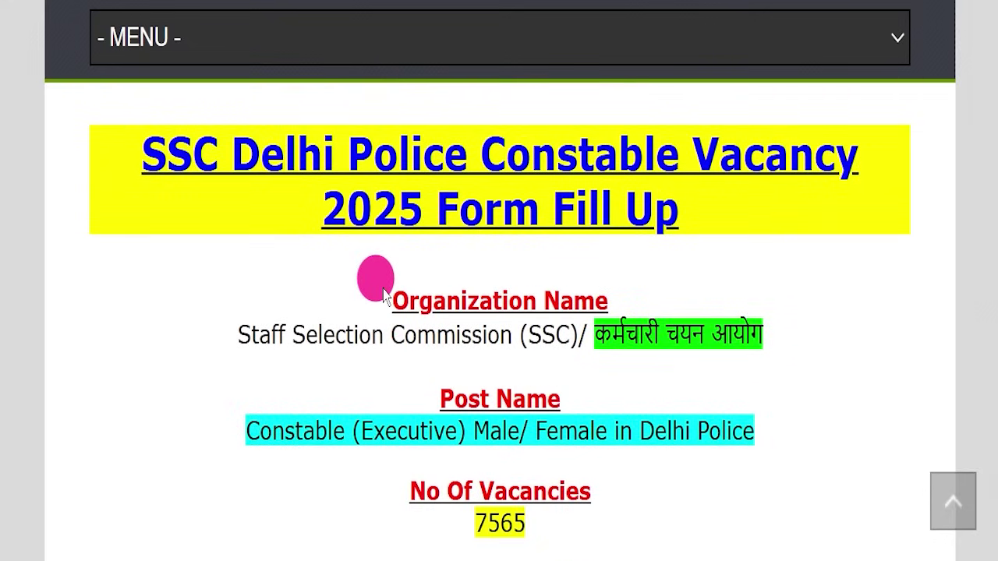
Step: Highlight the vacancy heading and the organization name, post name and number of vacancies beneath it
{"action": "left_click_drag", "start_coordinate": [134, 156], "coordinate": [706, 218]}
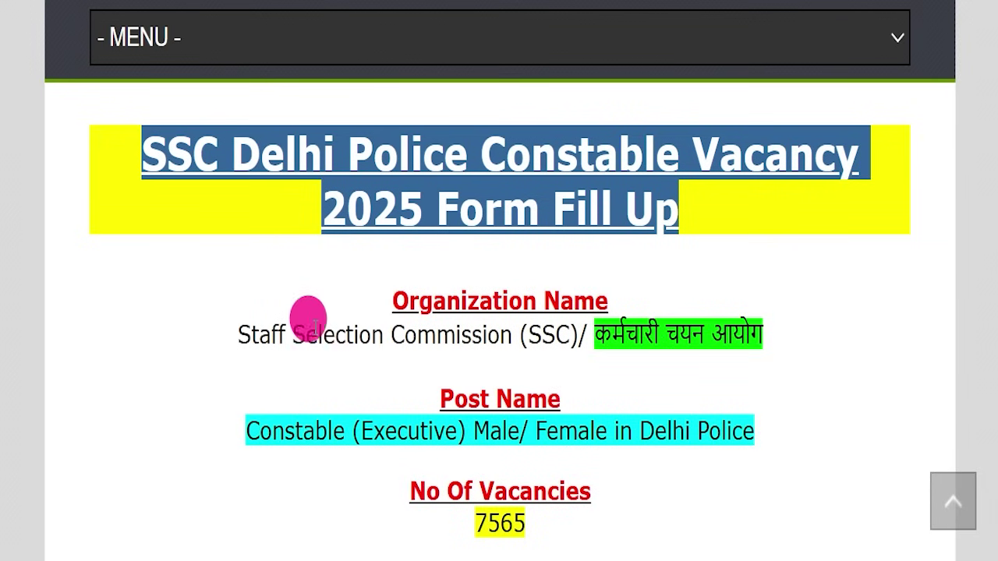
{"action": "left_click_drag", "start_coordinate": [220, 335], "coordinate": [820, 357]}
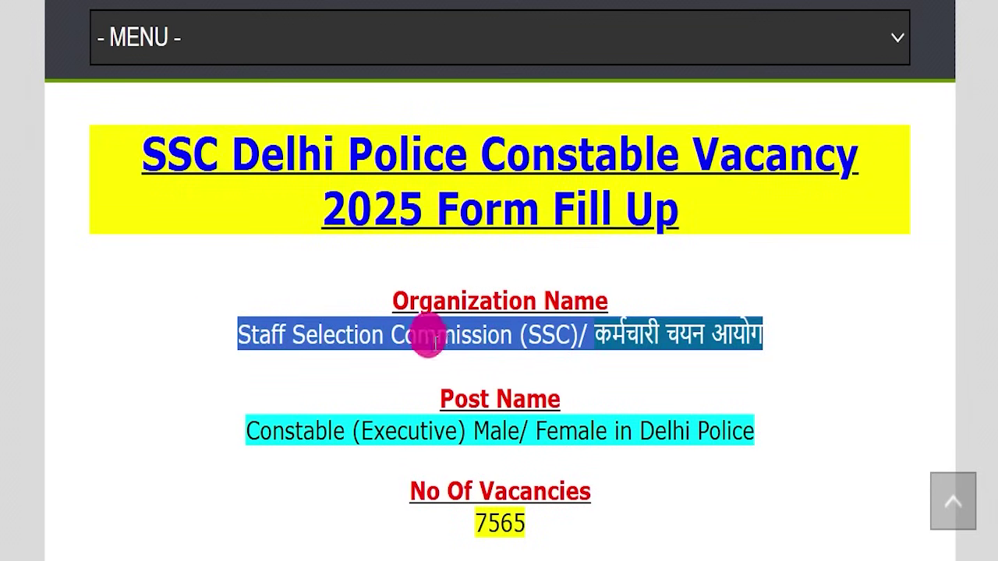
{"action": "left_click_drag", "start_coordinate": [248, 429], "coordinate": [609, 425]}
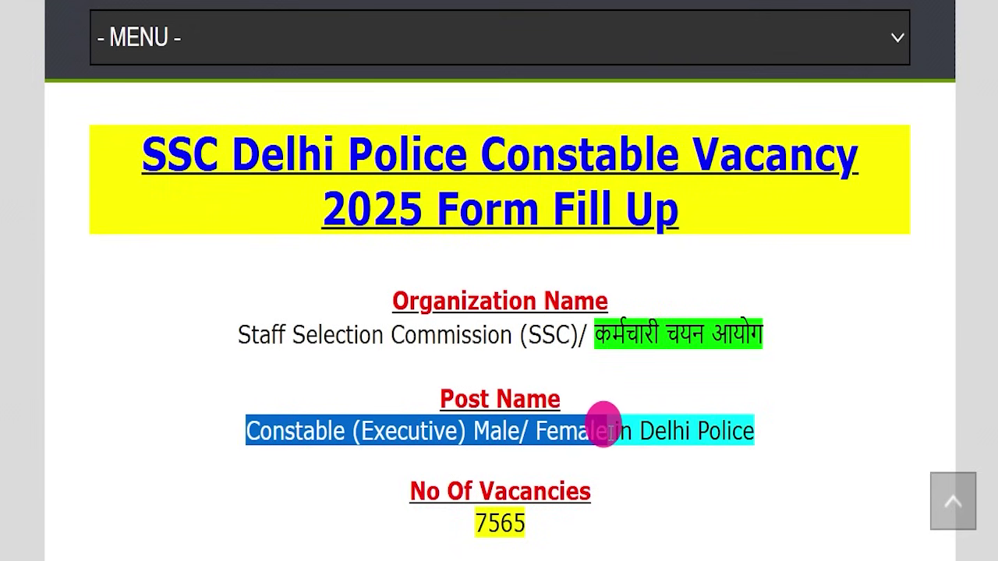
{"action": "left_click_drag", "start_coordinate": [652, 416], "coordinate": [761, 421]}
{"action": "scroll", "coordinate": [570, 346], "scroll_direction": "down", "scroll_amount": 4}
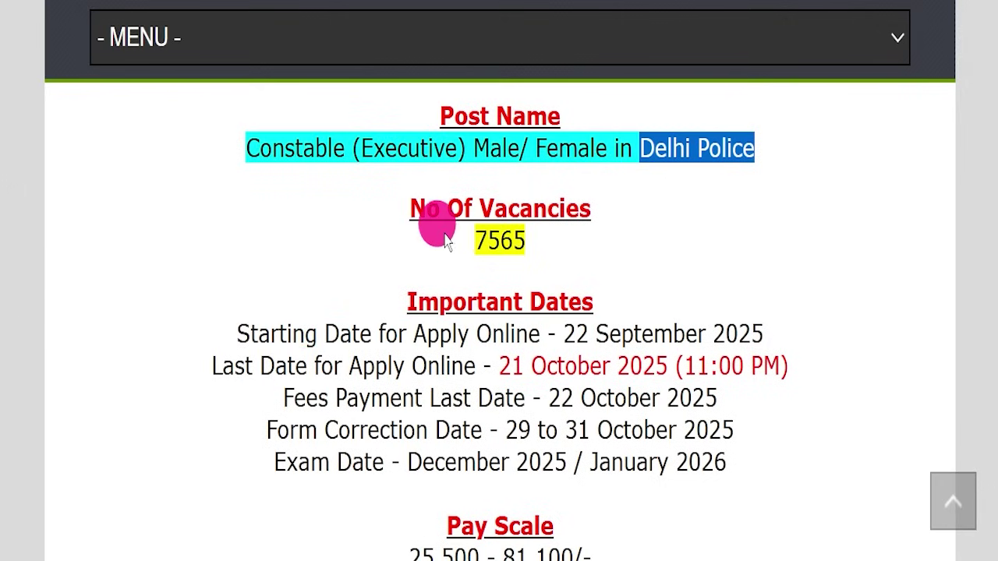
{"action": "left_click_drag", "start_coordinate": [446, 241], "coordinate": [653, 241]}
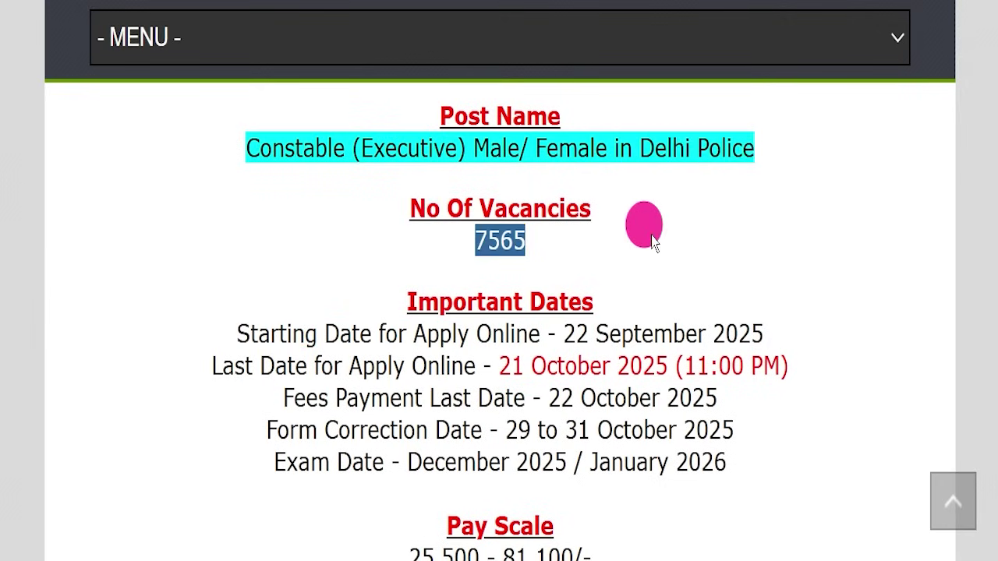
Step: Highlight the last date for applying online in the Important Dates section
{"action": "left_click_drag", "start_coordinate": [495, 364], "coordinate": [516, 357]}
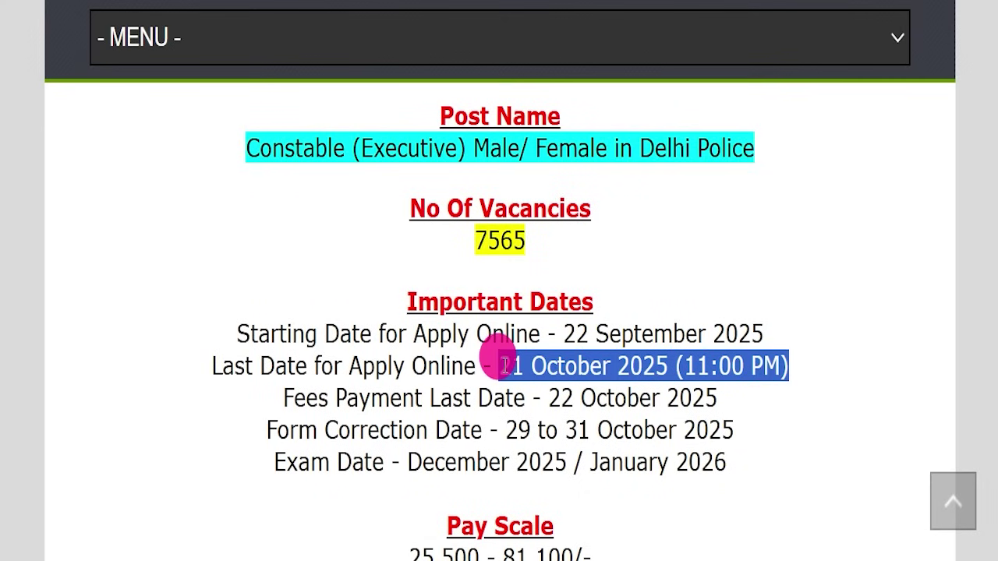
{"action": "left_click_drag", "start_coordinate": [499, 364], "coordinate": [499, 364]}
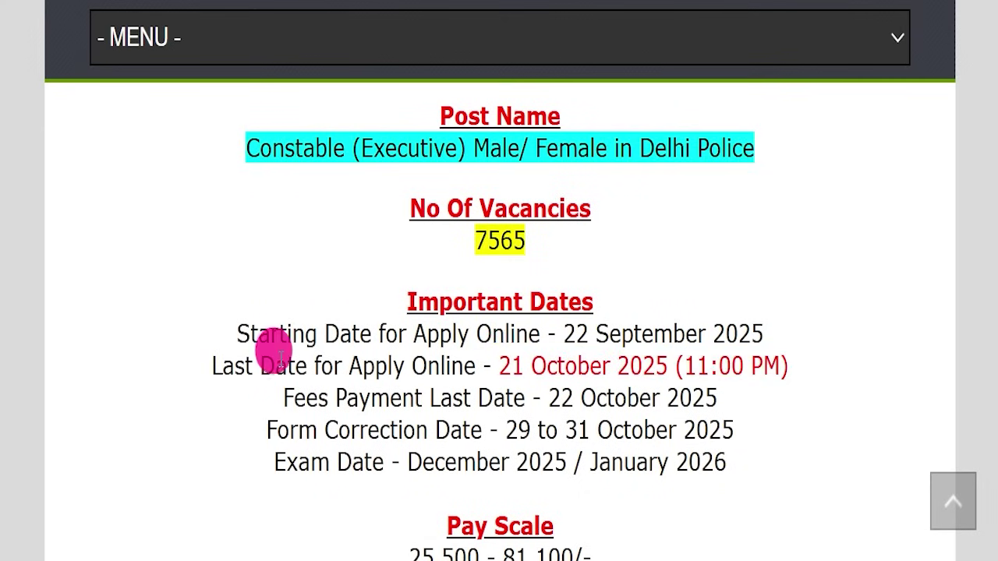
{"action": "left_click_drag", "start_coordinate": [209, 360], "coordinate": [859, 369]}
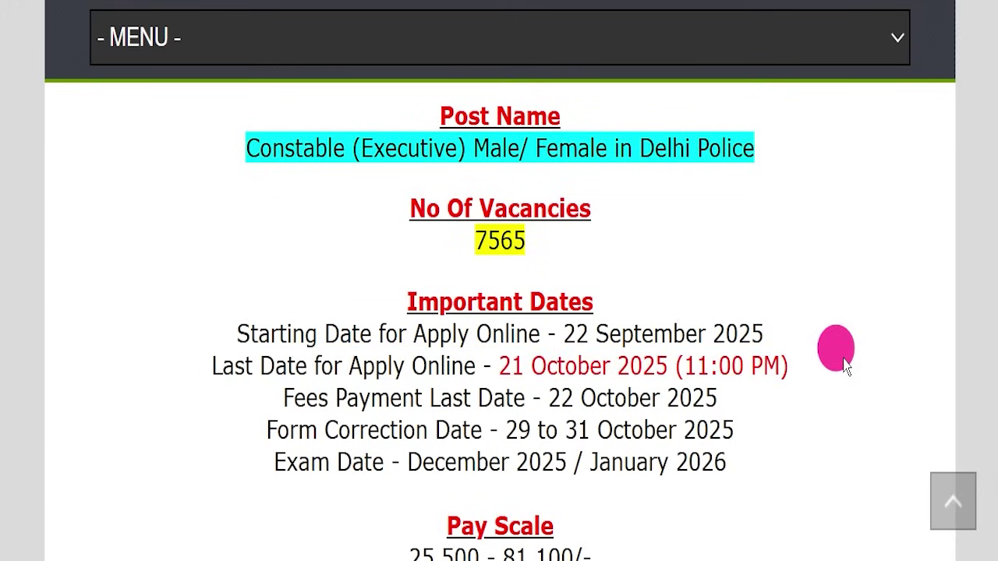
Step: Highlight the pay scale, educational qualification and age limit of the constable vacancy
{"action": "scroll", "coordinate": [663, 334], "scroll_direction": "down", "scroll_amount": 3}
{"action": "left_click_drag", "start_coordinate": [407, 276], "coordinate": [573, 274]}
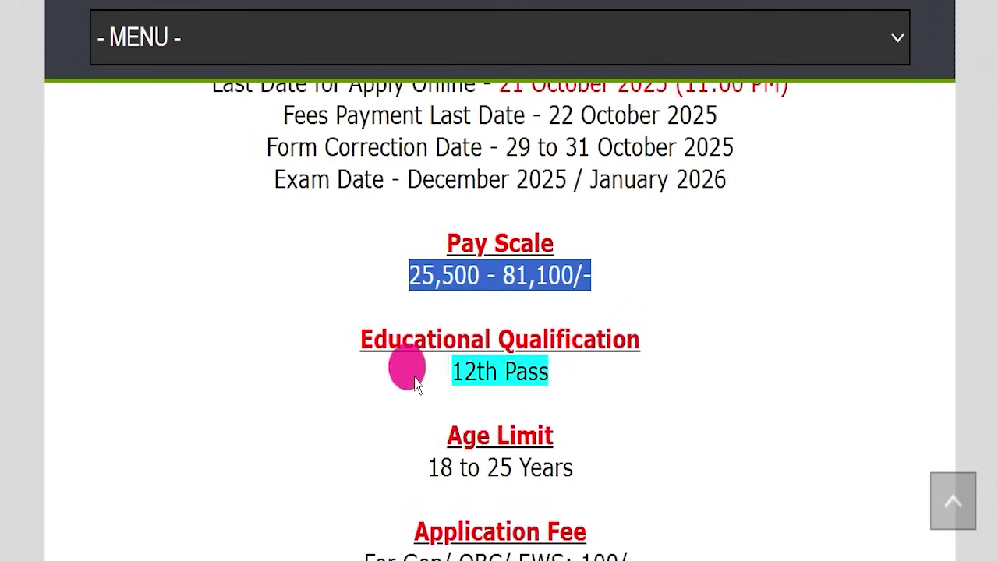
{"action": "left_click_drag", "start_coordinate": [416, 383], "coordinate": [579, 381]}
{"action": "scroll", "coordinate": [603, 349], "scroll_direction": "down", "scroll_amount": 2}
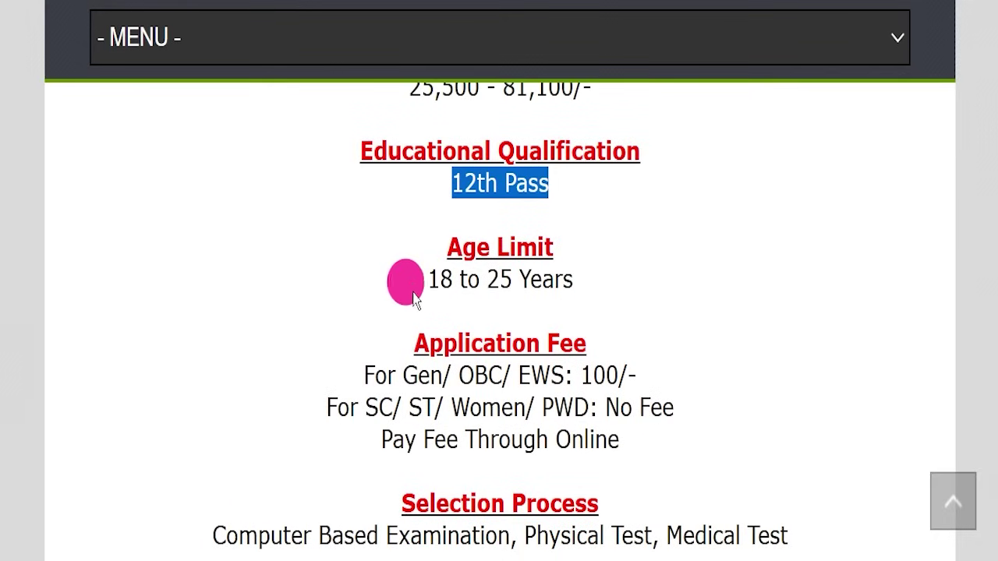
{"action": "left_click_drag", "start_coordinate": [421, 279], "coordinate": [646, 285]}
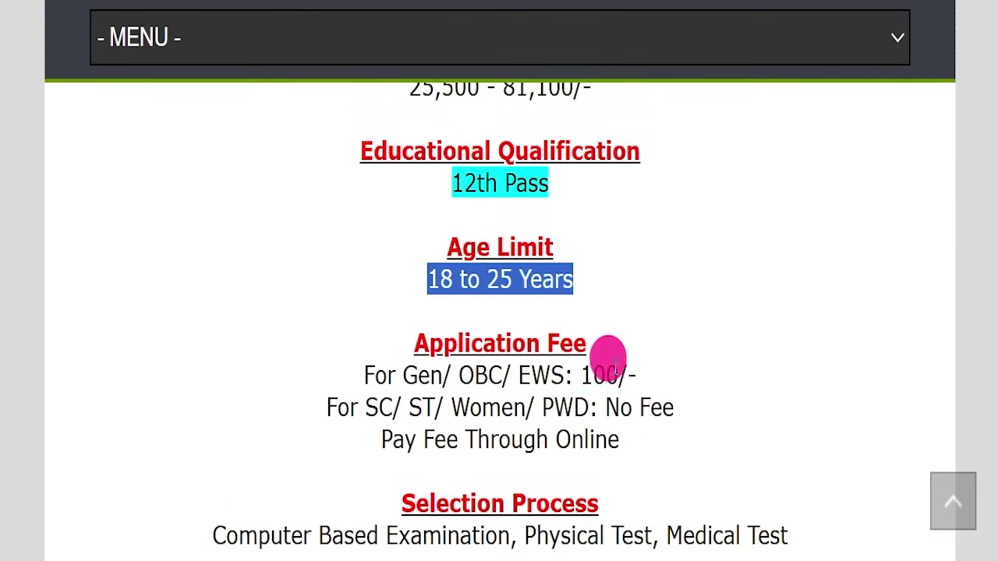
Step: Highlight the application fee amounts for the Gen/OBC/EWS and SC/ST/Women/PWD categories
{"action": "left_click_drag", "start_coordinate": [574, 374], "coordinate": [647, 379]}
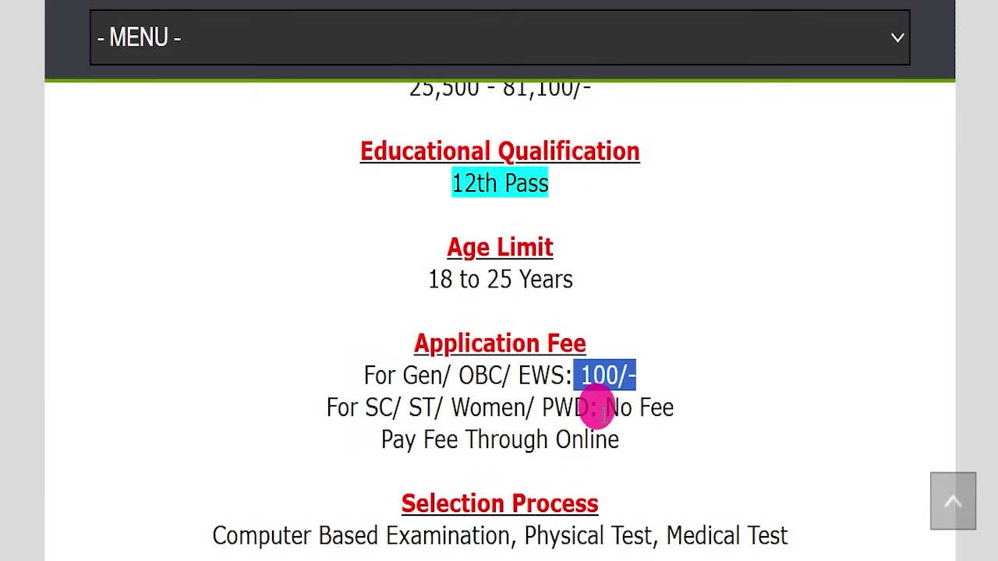
{"action": "left_click_drag", "start_coordinate": [605, 408], "coordinate": [675, 430]}
{"action": "scroll", "coordinate": [780, 410], "scroll_direction": "down", "scroll_amount": 2}
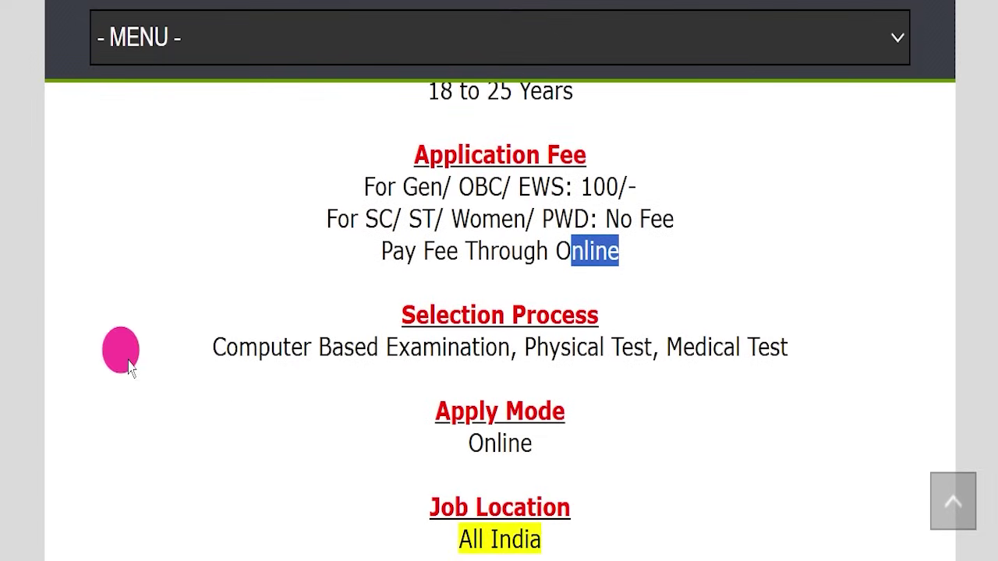
Step: Highlight the entries under Selection Process, Apply Mode and Job Location
{"action": "left_click_drag", "start_coordinate": [207, 343], "coordinate": [762, 332]}
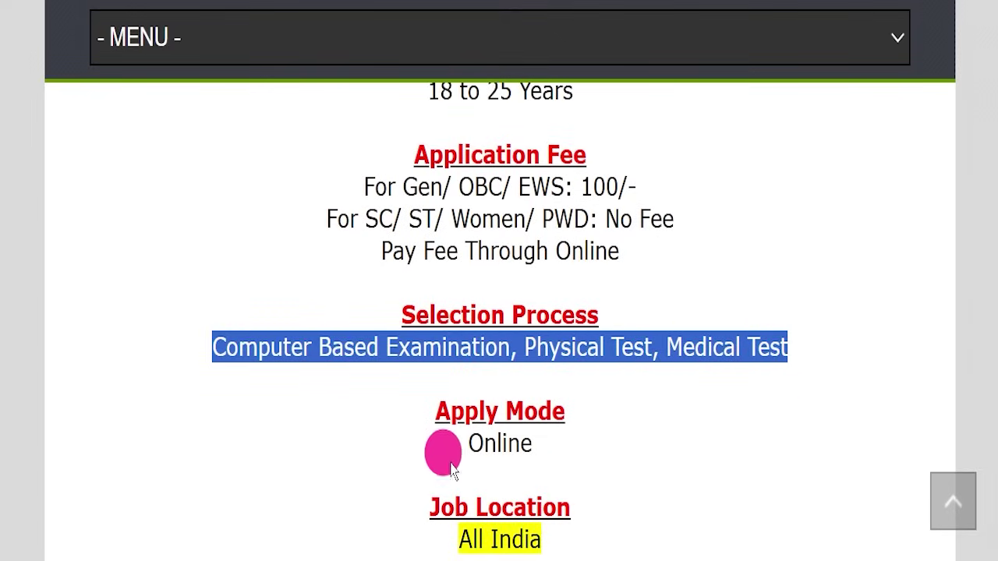
{"action": "left_click_drag", "start_coordinate": [392, 442], "coordinate": [583, 436]}
{"action": "scroll", "coordinate": [615, 421], "scroll_direction": "down", "scroll_amount": 1}
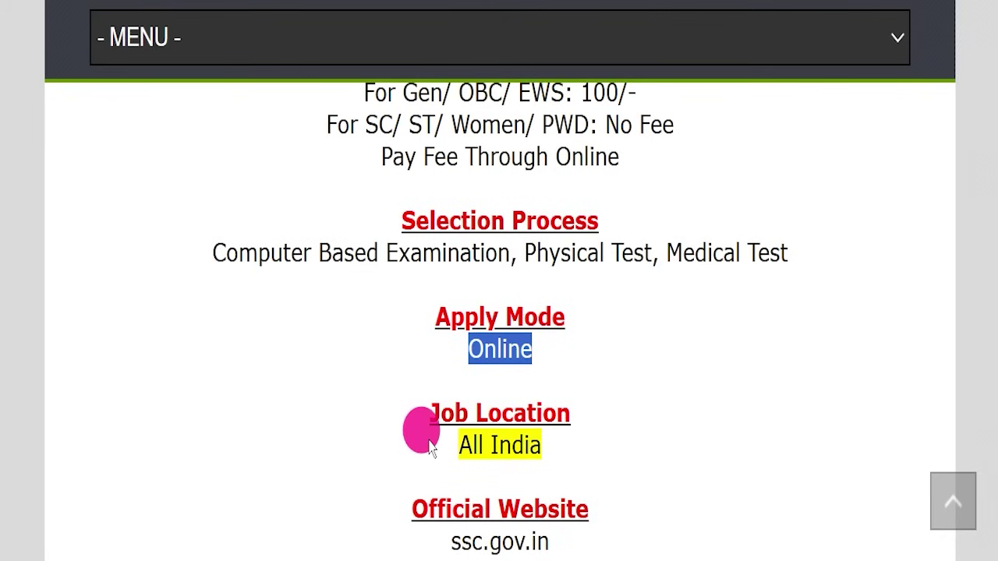
{"action": "left_click_drag", "start_coordinate": [430, 446], "coordinate": [611, 456]}
{"action": "scroll", "coordinate": [611, 456], "scroll_direction": "down", "scroll_amount": 2}
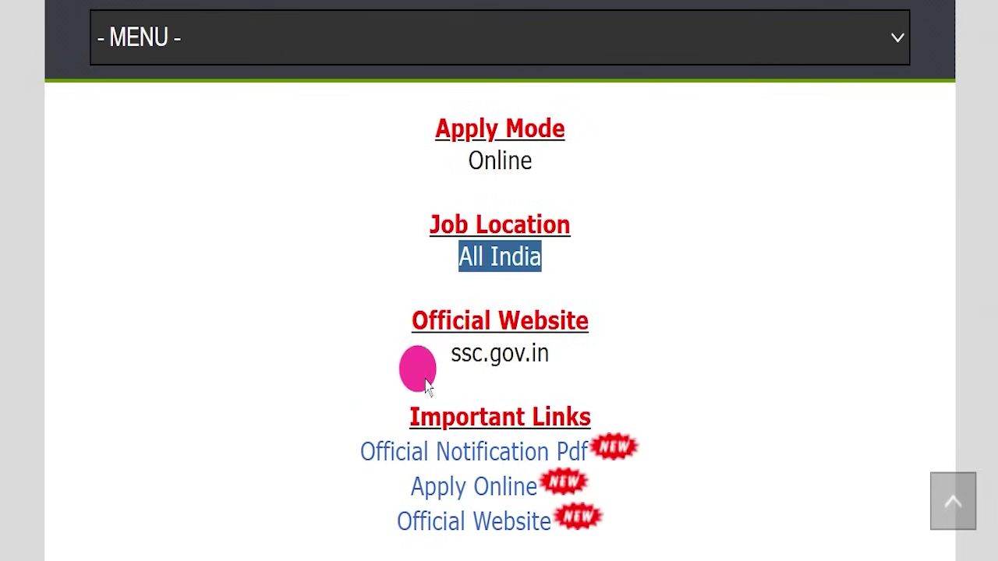
Step: Examine the official website address and the Important Links, and bring up the official notification PDF
{"action": "left_click_drag", "start_coordinate": [350, 357], "coordinate": [593, 362]}
{"action": "scroll", "coordinate": [593, 363], "scroll_direction": "down", "scroll_amount": 2}
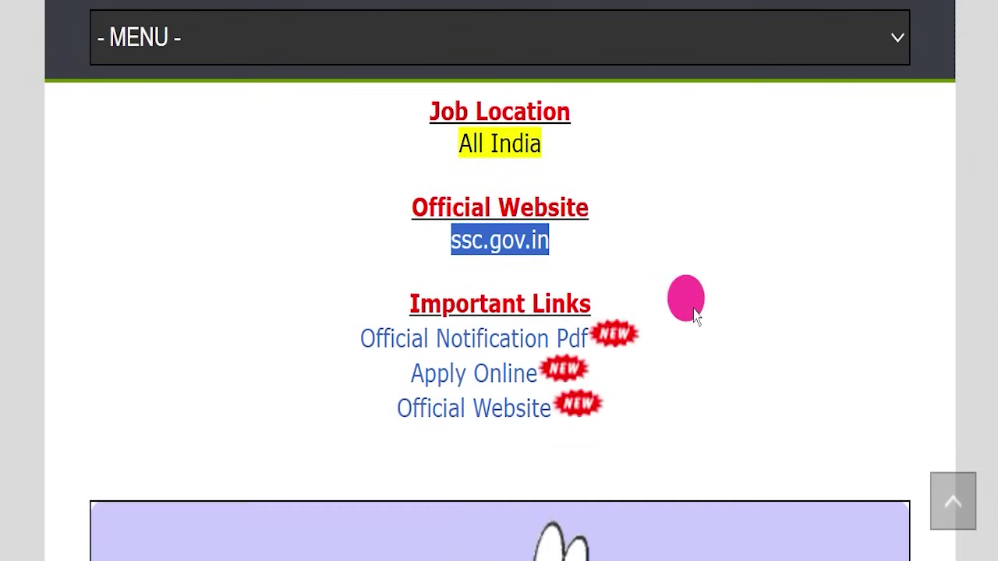
{"action": "left_click", "coordinate": [702, 263]}
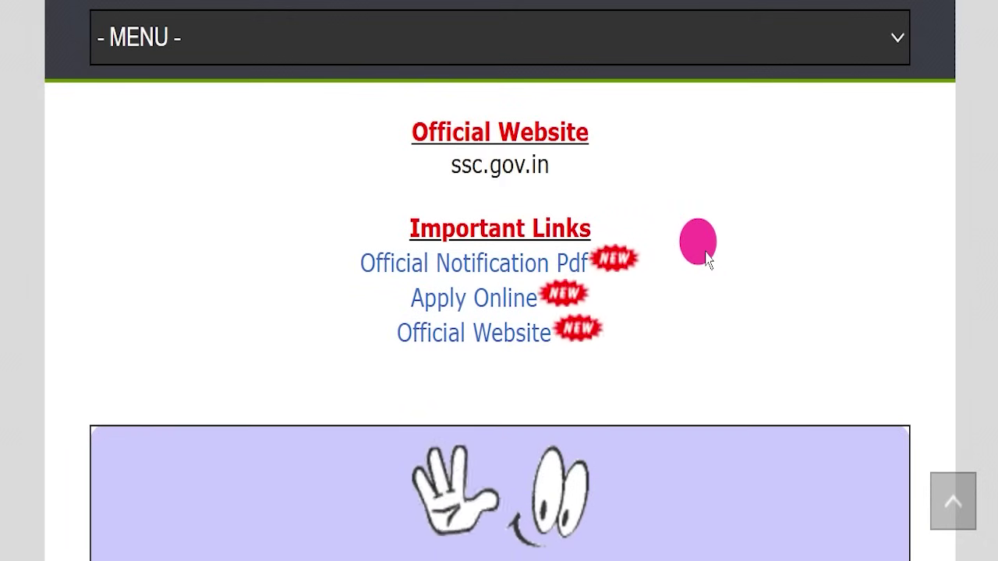
{"action": "left_click_drag", "start_coordinate": [414, 227], "coordinate": [635, 323]}
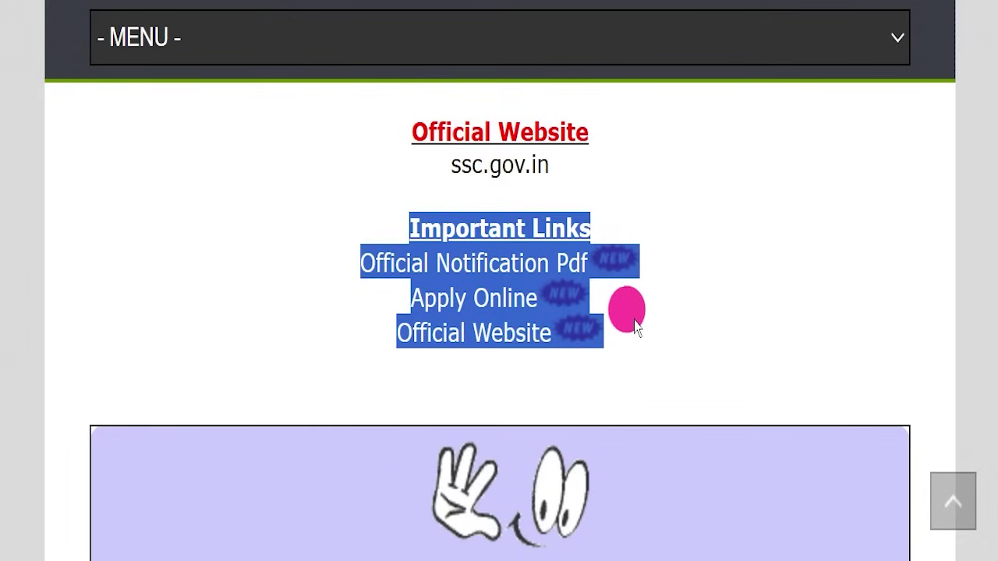
{"action": "left_click", "coordinate": [327, 262]}
{"action": "left_click_drag", "start_coordinate": [326, 265], "coordinate": [576, 252]}
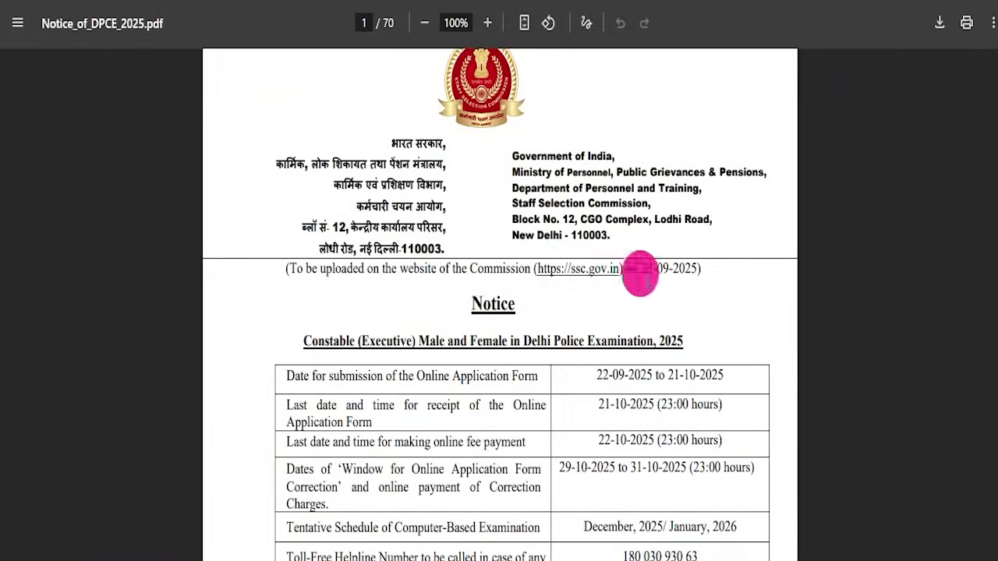
Step: Read the schedule table on the notice's first page and highlight the toll-free helpline entry
{"action": "scroll", "coordinate": [624, 304], "scroll_direction": "up", "scroll_amount": 2}
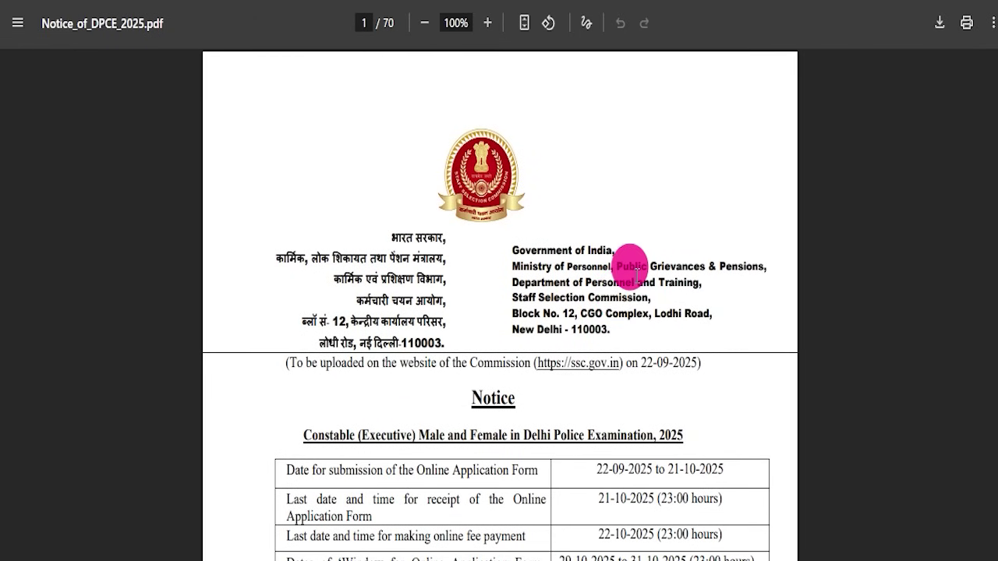
{"action": "scroll", "coordinate": [636, 271], "scroll_direction": "down", "scroll_amount": 6}
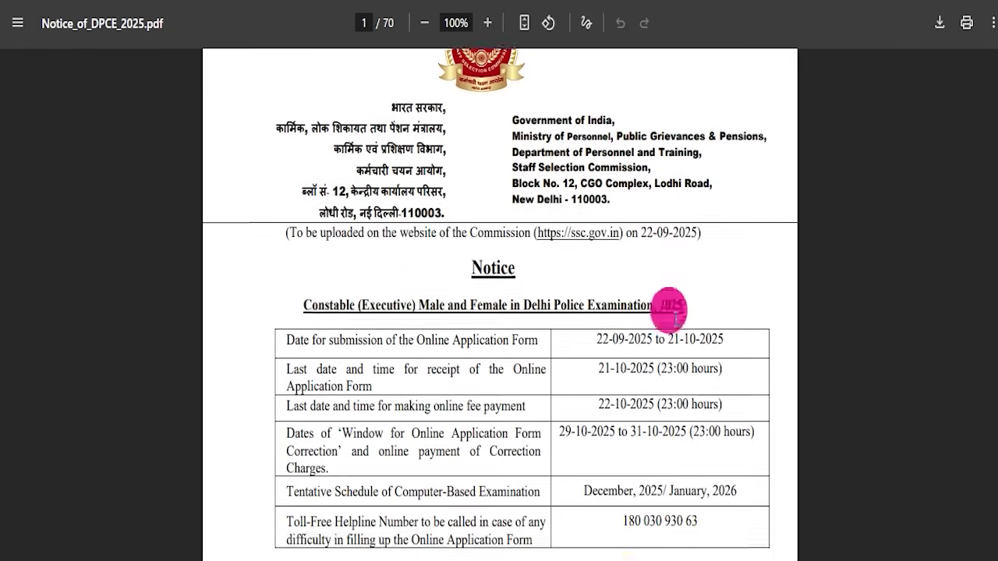
{"action": "left_click_drag", "start_coordinate": [287, 217], "coordinate": [586, 225]}
{"action": "scroll", "coordinate": [588, 288], "scroll_direction": "down", "scroll_amount": 3}
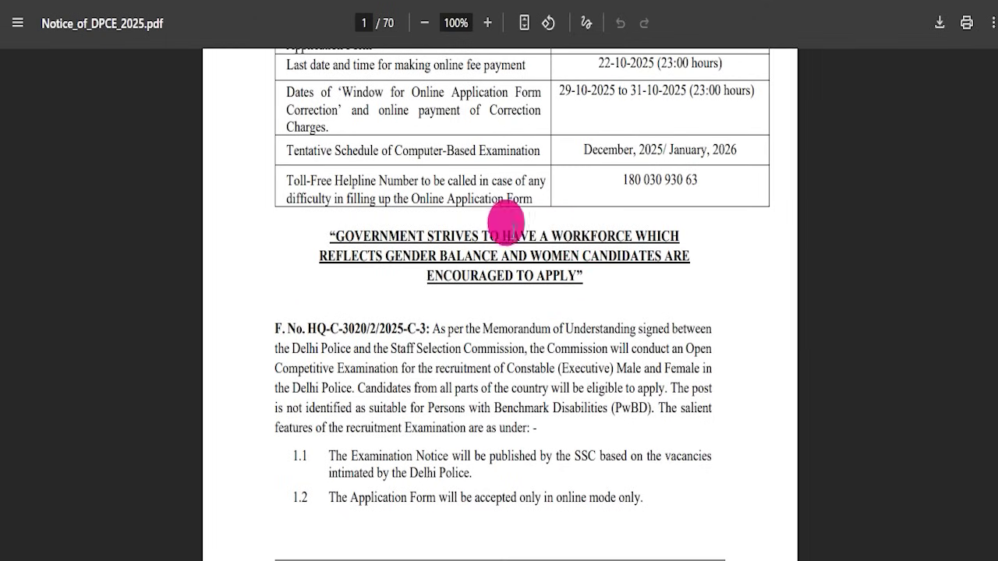
{"action": "left_click_drag", "start_coordinate": [287, 180], "coordinate": [299, 198]}
{"action": "left_click", "coordinate": [298, 199]}
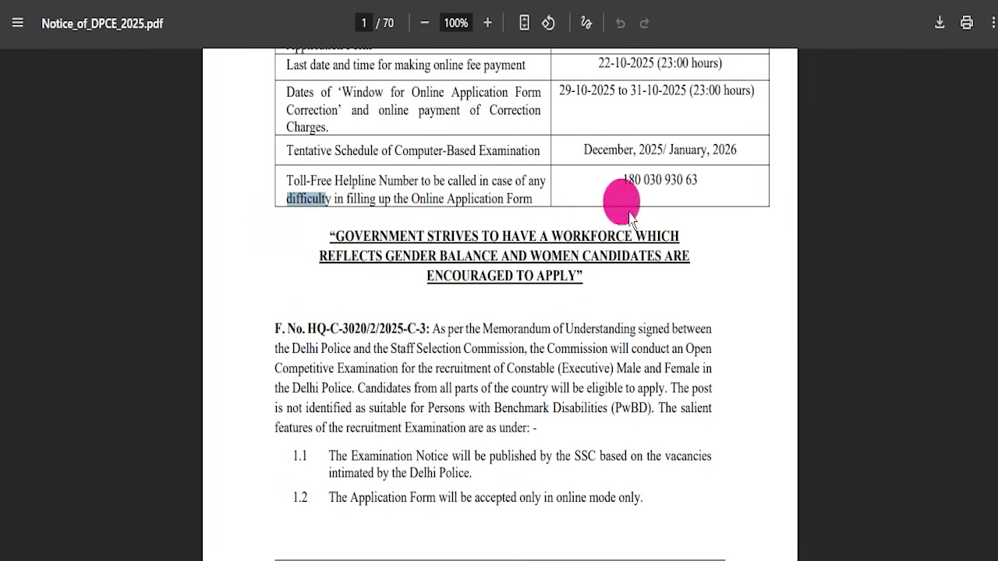
{"action": "left_click_drag", "start_coordinate": [617, 174], "coordinate": [706, 175]}
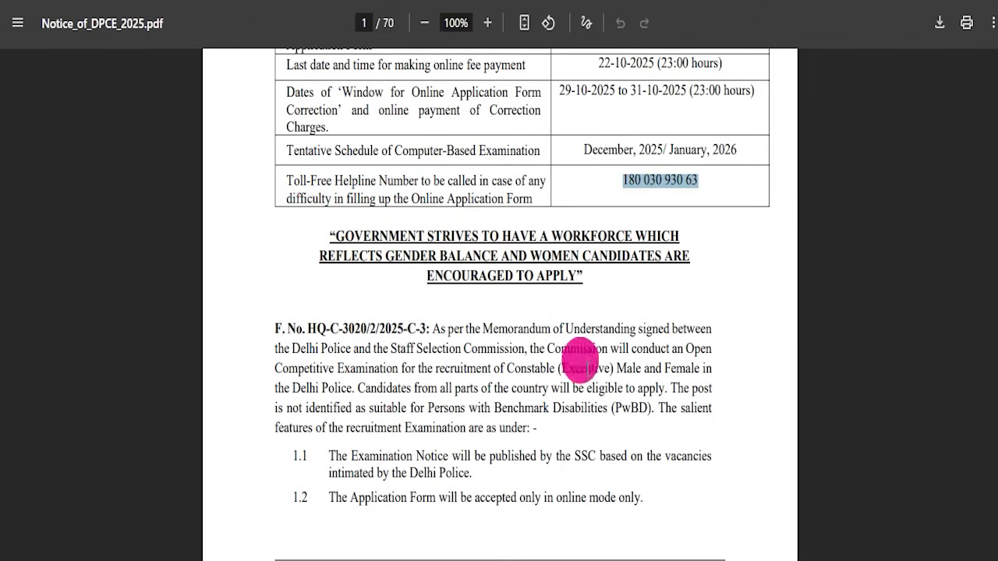
Step: Highlight the post-wise rows through the total in the Tentative Vacancies table on page 2
{"action": "scroll", "coordinate": [581, 355], "scroll_direction": "down", "scroll_amount": 14}
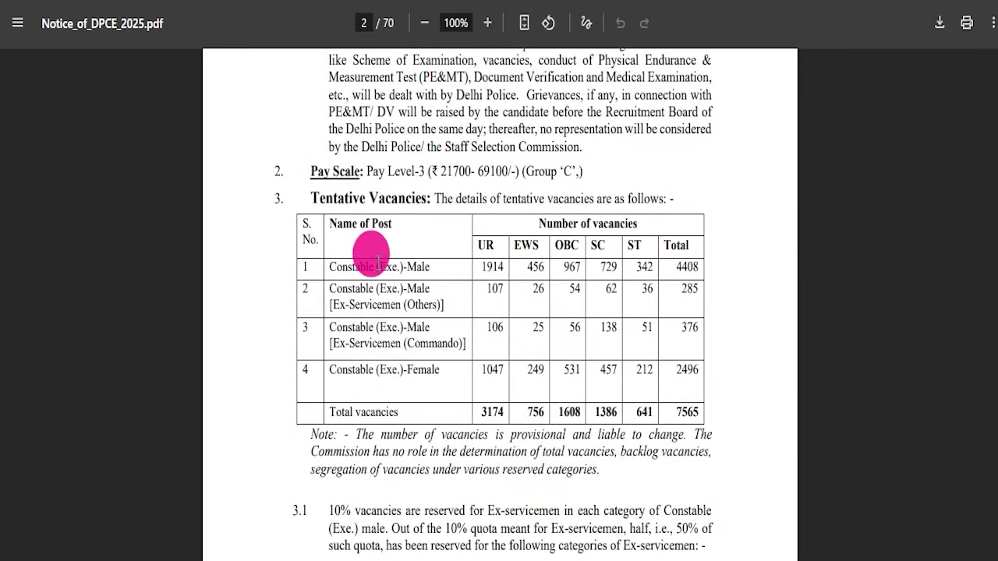
{"action": "left_click_drag", "start_coordinate": [327, 263], "coordinate": [657, 417]}
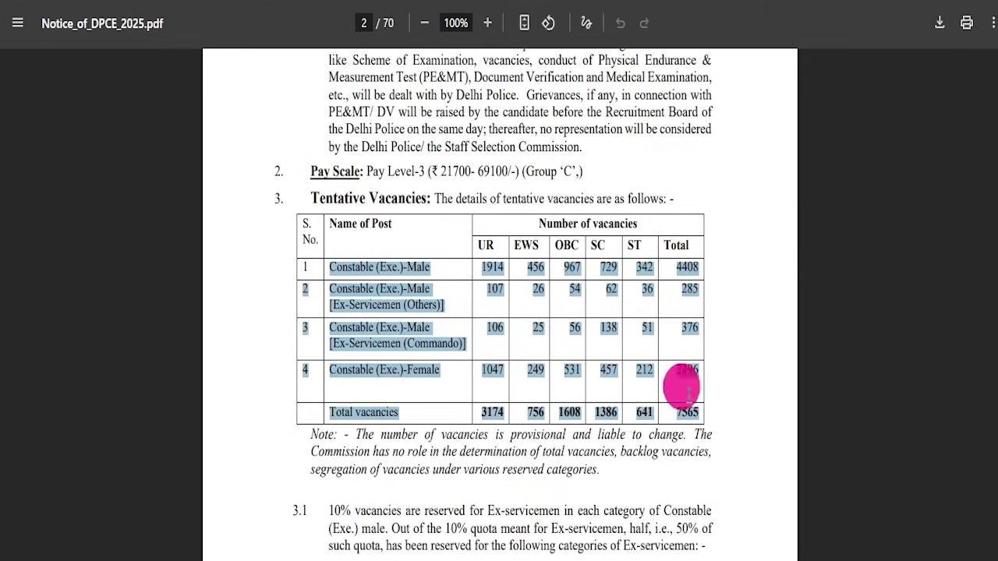
Step: Highlight the Pay Scale and Age Limit entries in the notice and examine the upper age relaxation table on page 3
{"action": "left_click_drag", "start_coordinate": [371, 173], "coordinate": [554, 173]}
{"action": "scroll", "coordinate": [543, 245], "scroll_direction": "down", "scroll_amount": 13}
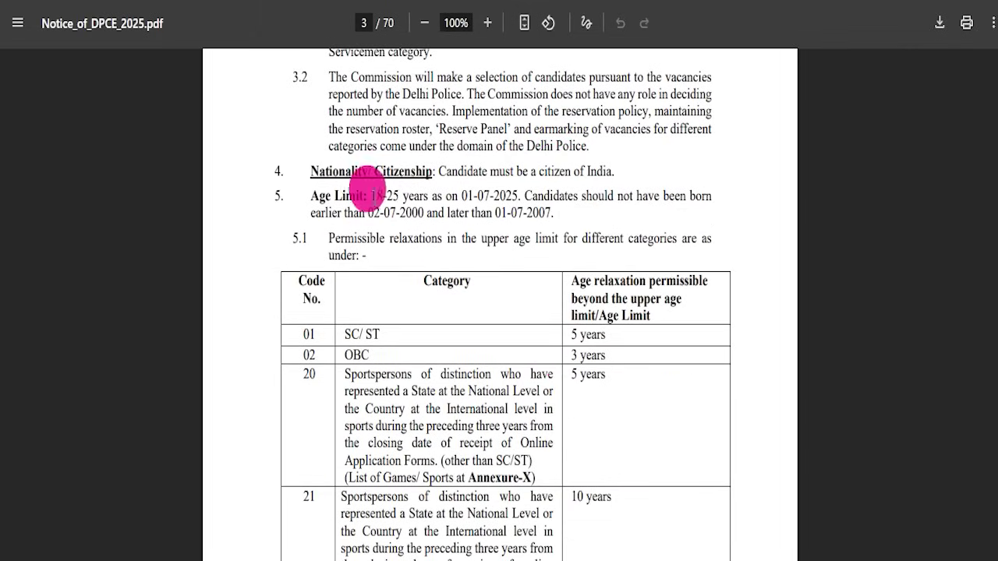
{"action": "left_click_drag", "start_coordinate": [514, 193], "coordinate": [529, 209]}
{"action": "scroll", "coordinate": [333, 273], "scroll_direction": "down", "scroll_amount": 3}
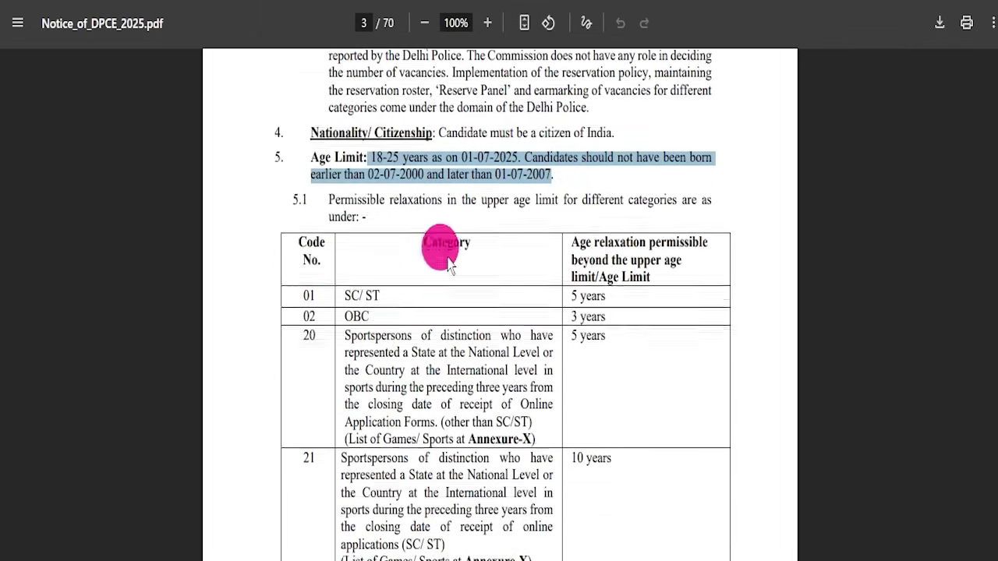
{"action": "left_click_drag", "start_coordinate": [509, 152], "coordinate": [552, 397]}
Step: Find the Computer-Based Examination composition table and highlight the syllabus sections under 12.10 on page 15
{"action": "scroll", "coordinate": [551, 398], "scroll_direction": "down", "scroll_amount": 5}
{"action": "scroll", "coordinate": [551, 397], "scroll_direction": "down", "scroll_amount": 20}
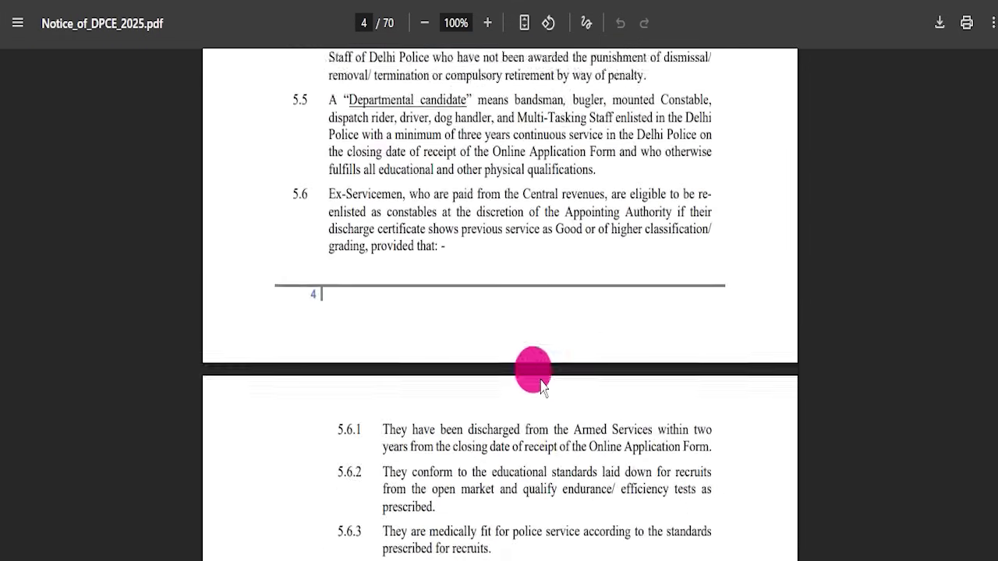
{"action": "scroll", "coordinate": [535, 379], "scroll_direction": "down", "scroll_amount": 20}
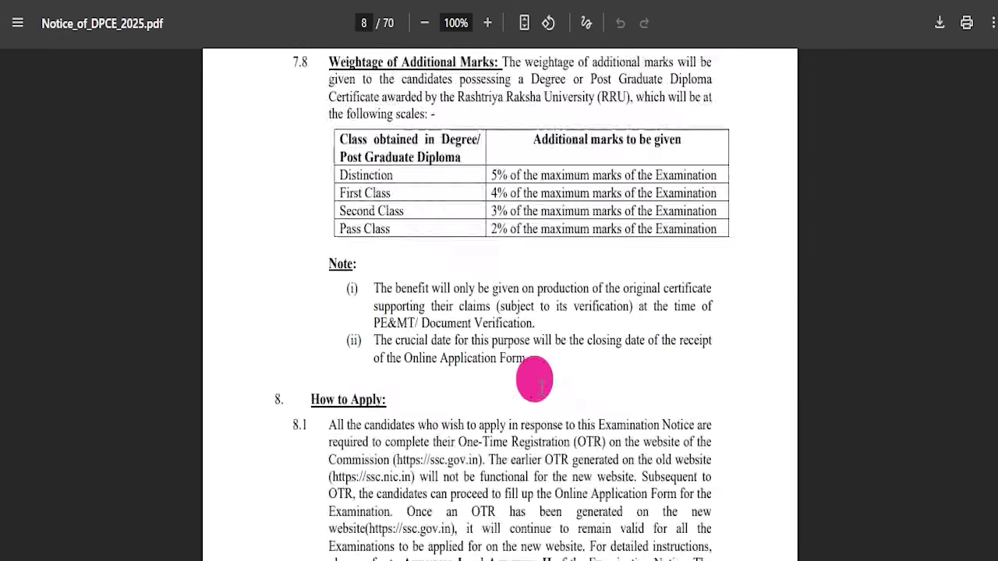
{"action": "scroll", "coordinate": [540, 394], "scroll_direction": "down", "scroll_amount": 20}
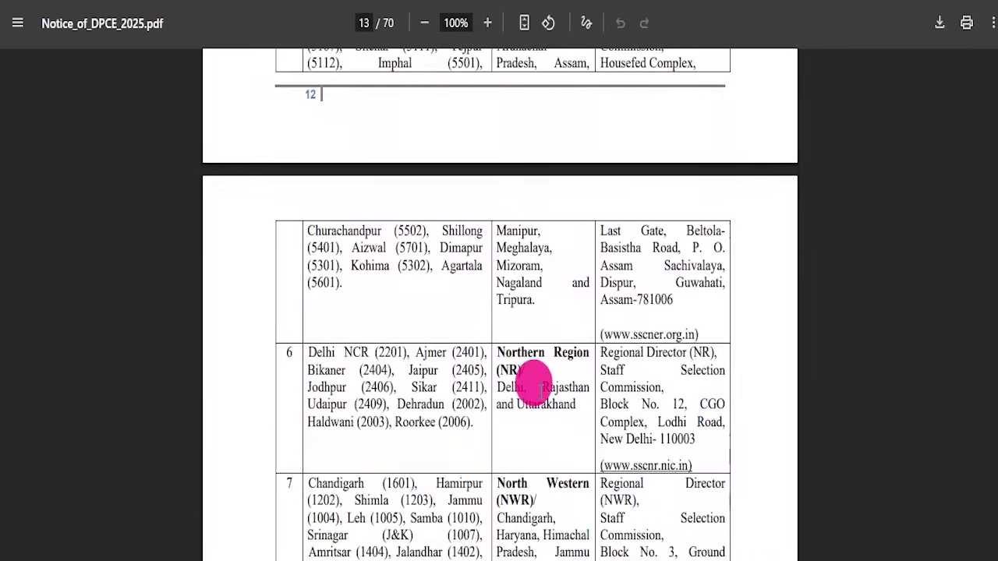
{"action": "scroll", "coordinate": [499, 372], "scroll_direction": "down", "scroll_amount": 10}
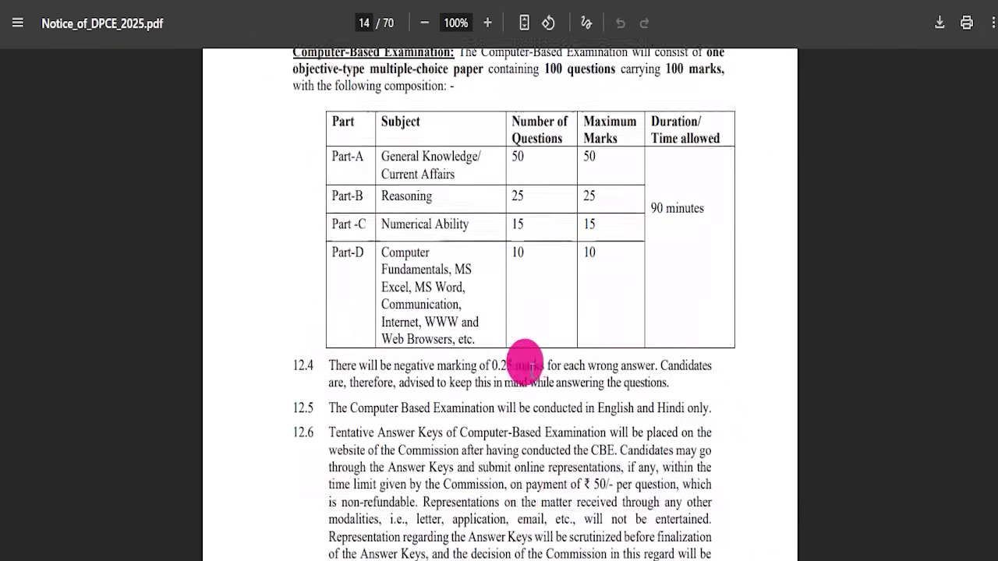
{"action": "scroll", "coordinate": [483, 371], "scroll_direction": "down", "scroll_amount": 4}
{"action": "scroll", "coordinate": [484, 315], "scroll_direction": "up", "scroll_amount": 5}
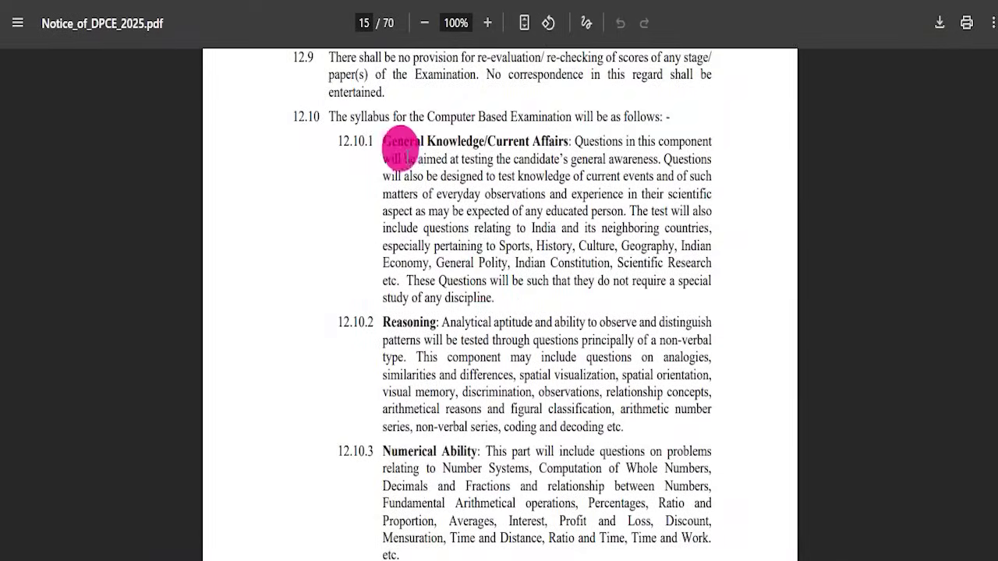
{"action": "scroll", "coordinate": [563, 466], "scroll_direction": "down", "scroll_amount": 5}
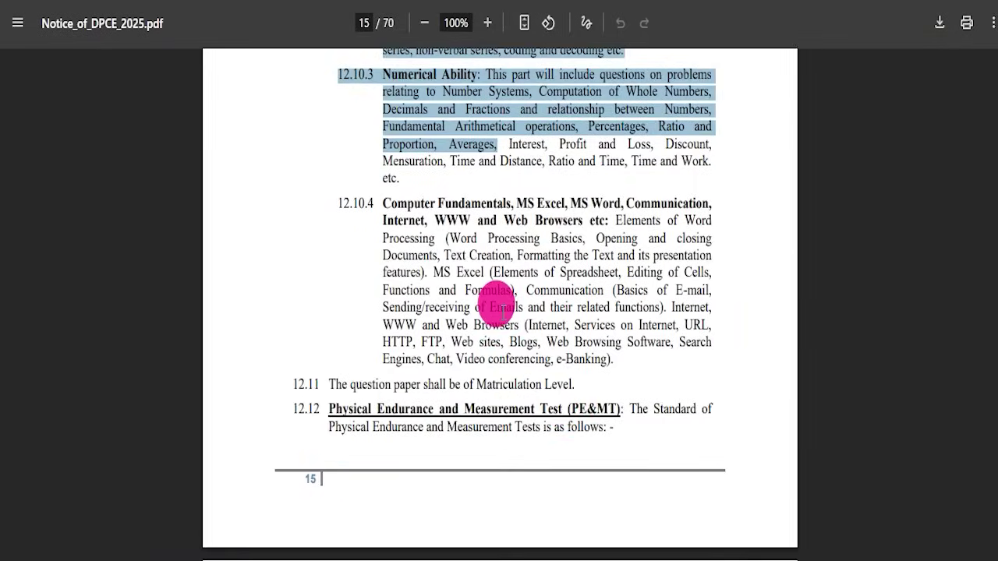
Step: Highlight the Physical Endurance Test entry for male candidates and skim the physical standards and remaining pages of the notice
{"action": "scroll", "coordinate": [496, 302], "scroll_direction": "down", "scroll_amount": 4}
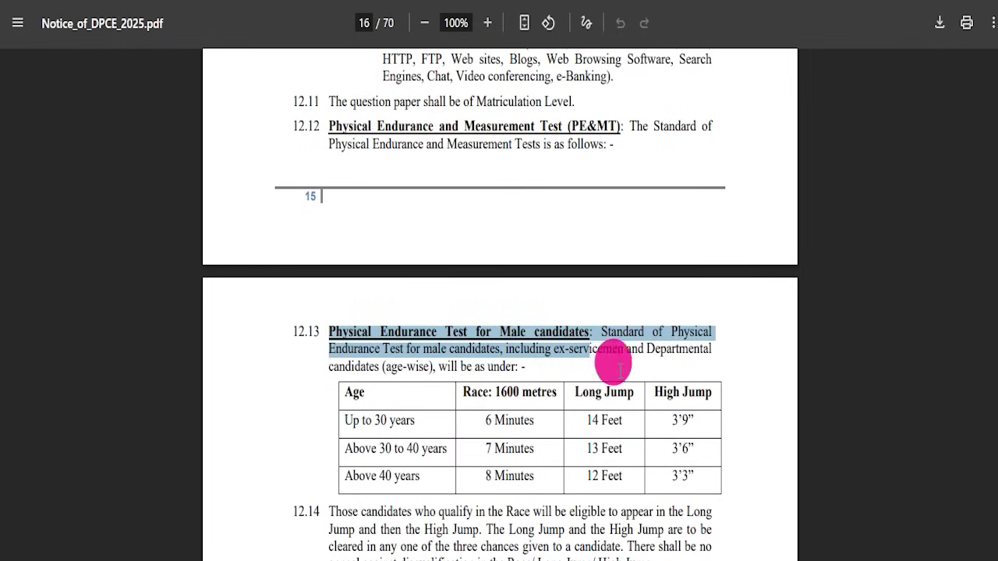
{"action": "scroll", "coordinate": [681, 489], "scroll_direction": "down", "scroll_amount": 6}
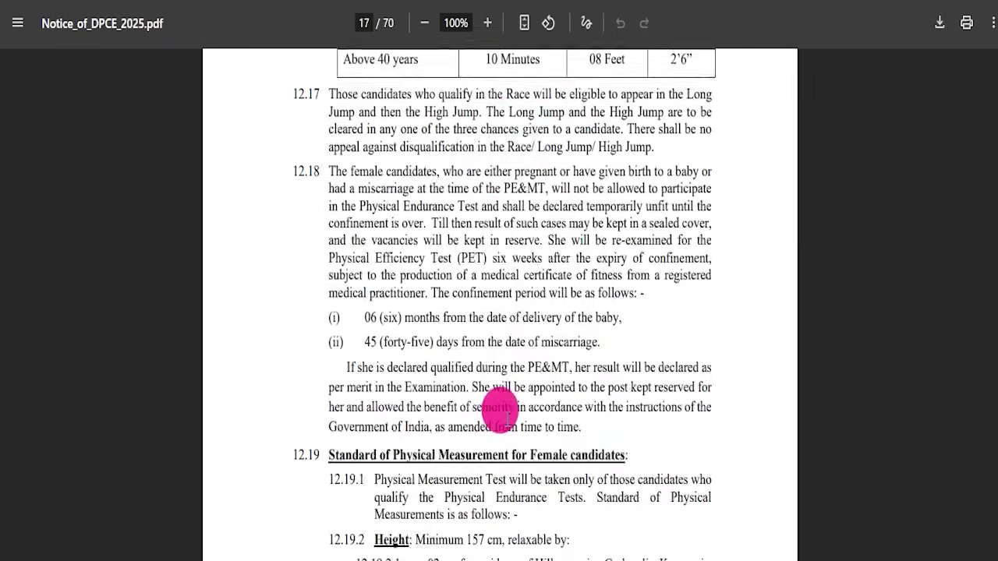
{"action": "scroll", "coordinate": [536, 421], "scroll_direction": "down", "scroll_amount": 8}
{"action": "scroll", "coordinate": [416, 373], "scroll_direction": "down", "scroll_amount": 10}
{"action": "scroll", "coordinate": [527, 339], "scroll_direction": "down", "scroll_amount": 8}
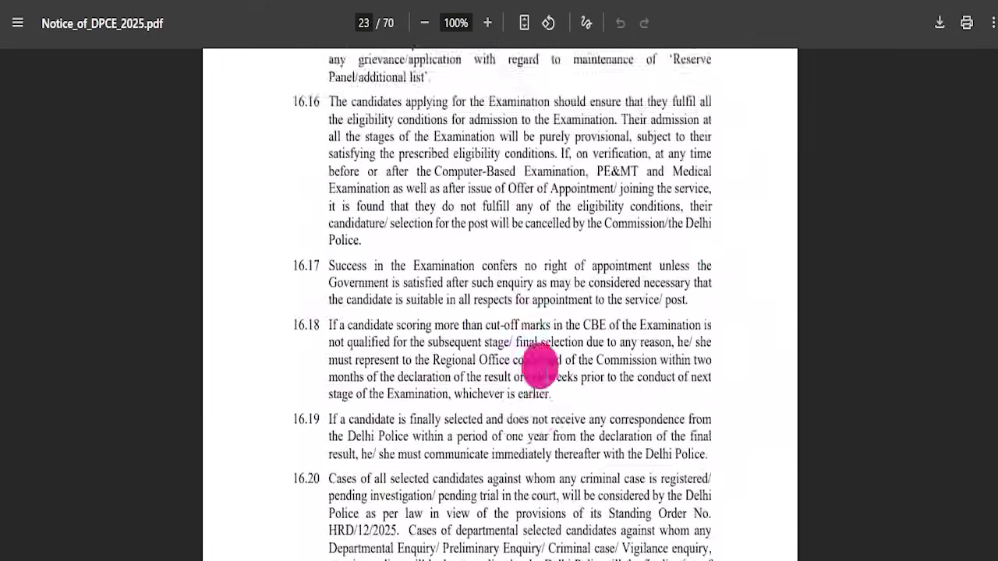
{"action": "scroll", "coordinate": [663, 304], "scroll_direction": "down", "scroll_amount": 8}
{"action": "left_click_drag", "start_coordinate": [996, 226], "coordinate": [995, 59]}
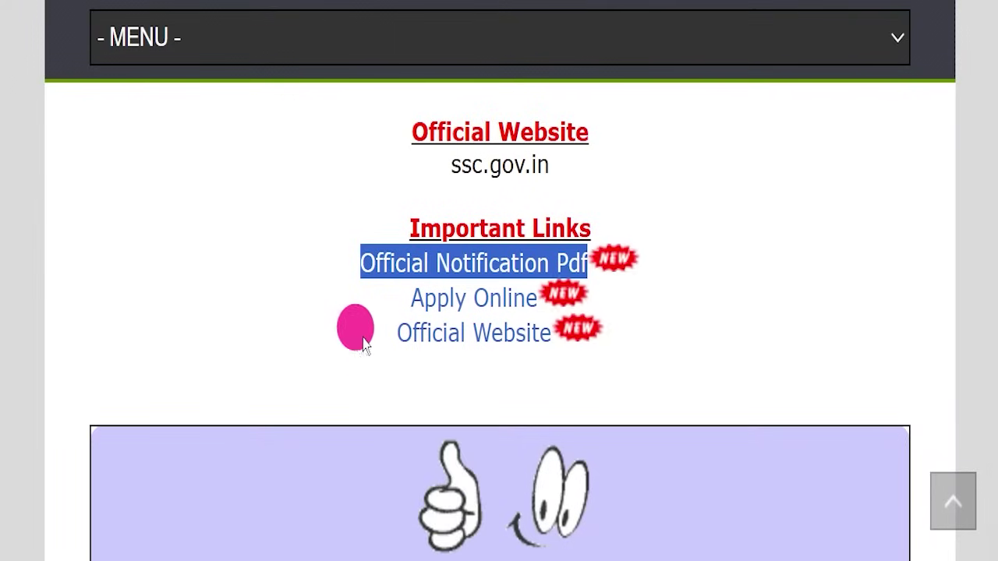
Step: Highlight the Apply Online link on the vacancy page and open the login dialog on the Staff Selection Commission website
{"action": "left_click_drag", "start_coordinate": [408, 299], "coordinate": [538, 299]}
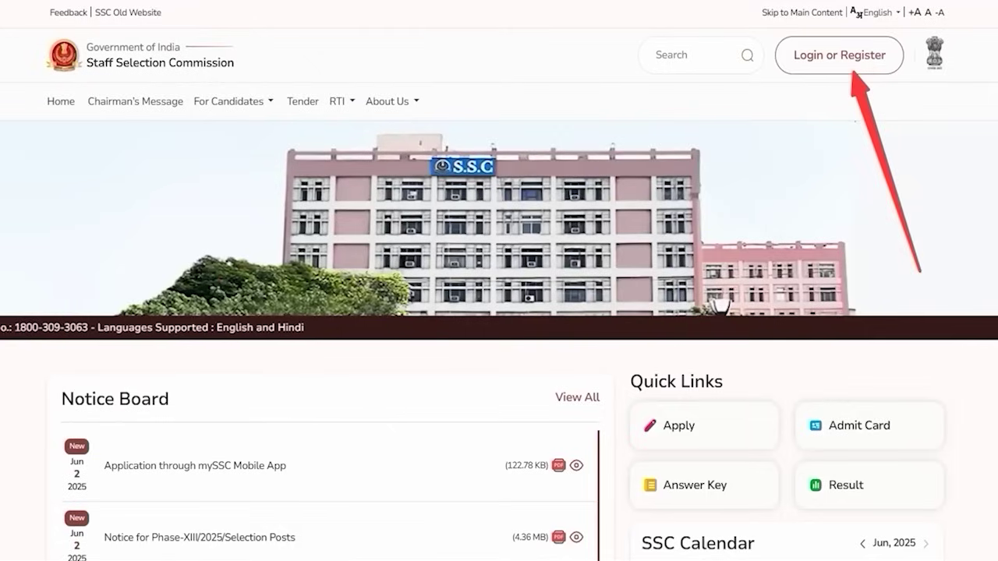
{"action": "left_click", "coordinate": [824, 63]}
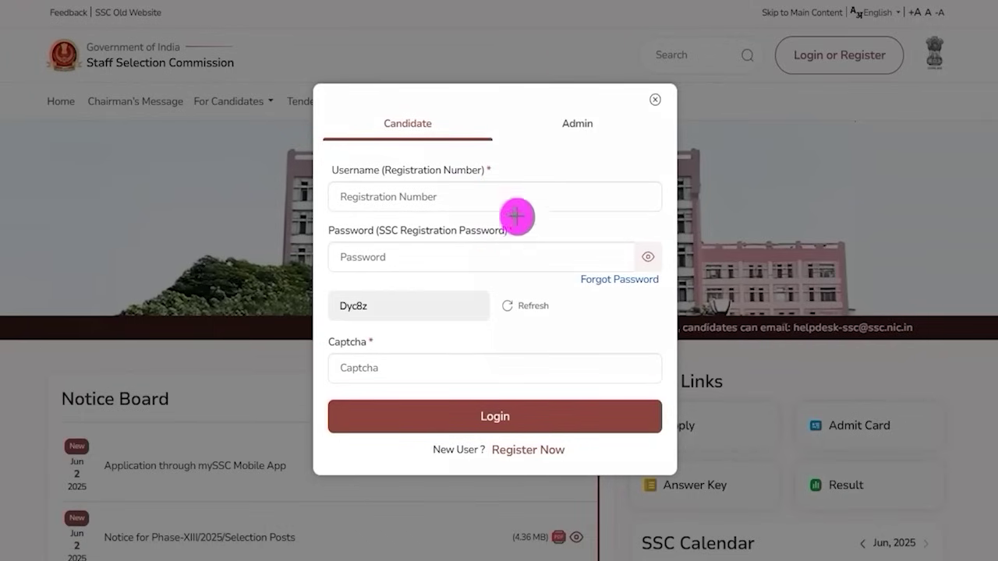
Step: Mark the username, password, captcha, Login and Register Now items in the login dialog, and clear the marks
{"action": "left_click_drag", "start_coordinate": [519, 199], "coordinate": [560, 157]}
{"action": "left_click_drag", "start_coordinate": [513, 259], "coordinate": [546, 224]}
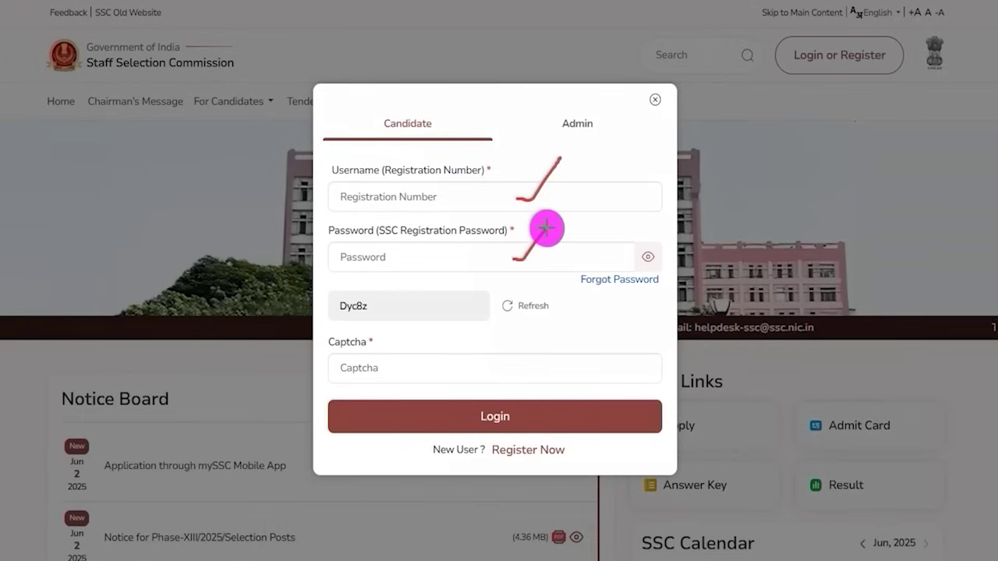
{"action": "left_click_drag", "start_coordinate": [347, 315], "coordinate": [384, 323]}
{"action": "left_click_drag", "start_coordinate": [452, 368], "coordinate": [491, 325]}
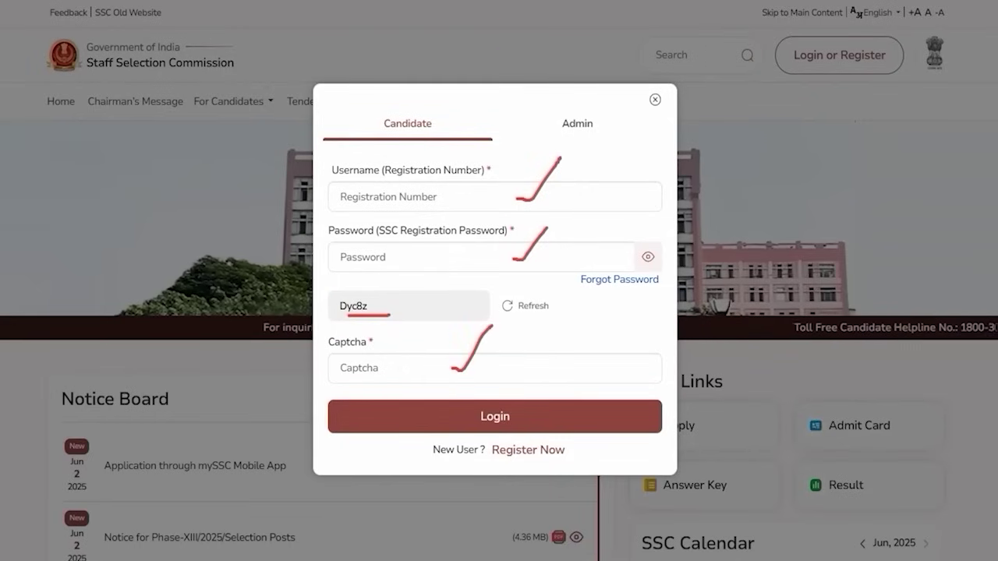
{"action": "left_click_drag", "start_coordinate": [619, 293], "coordinate": [519, 415]}
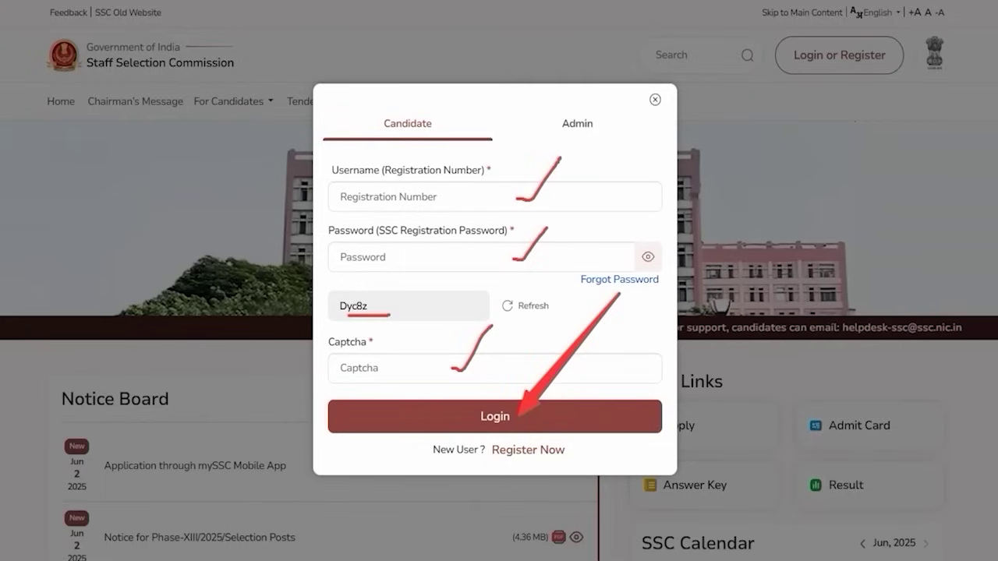
{"action": "left_click_drag", "start_coordinate": [405, 437], "coordinate": [592, 466]}
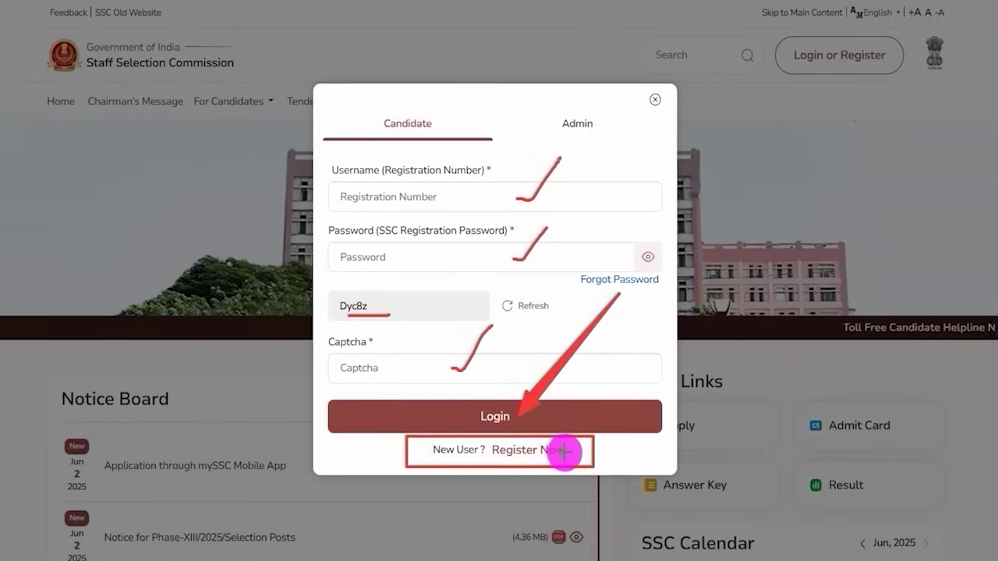
{"action": "key", "text": "Escape"}
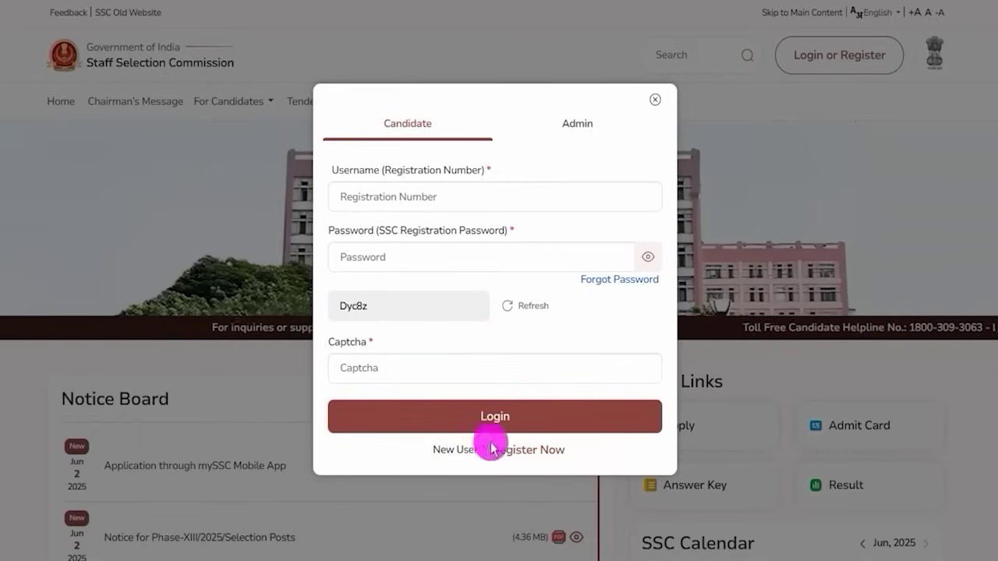
Step: Start a new user registration and highlight the One Time Registration heading
{"action": "left_click", "coordinate": [541, 451]}
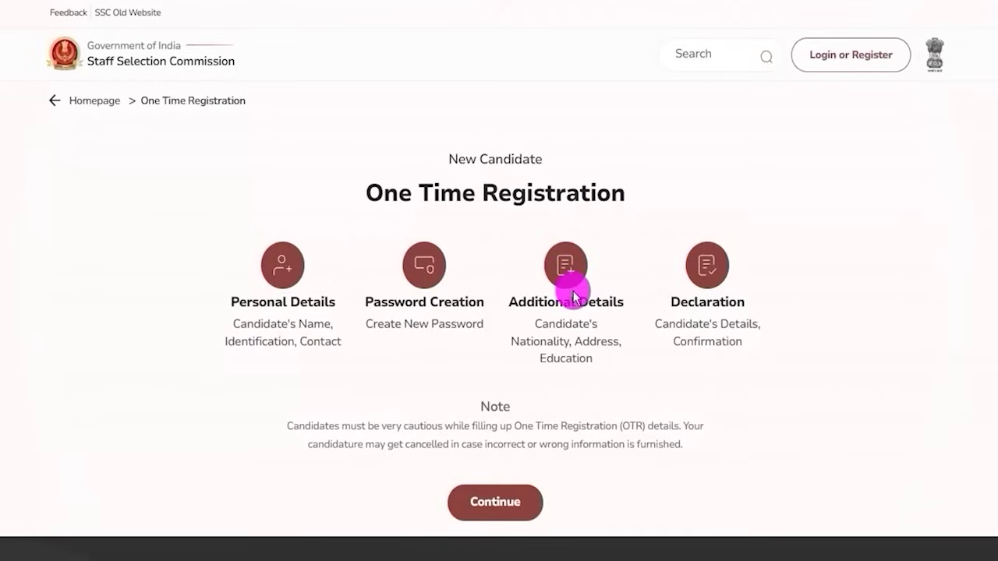
{"action": "left_click_drag", "start_coordinate": [398, 197], "coordinate": [501, 197]}
{"action": "left_click", "coordinate": [506, 194]}
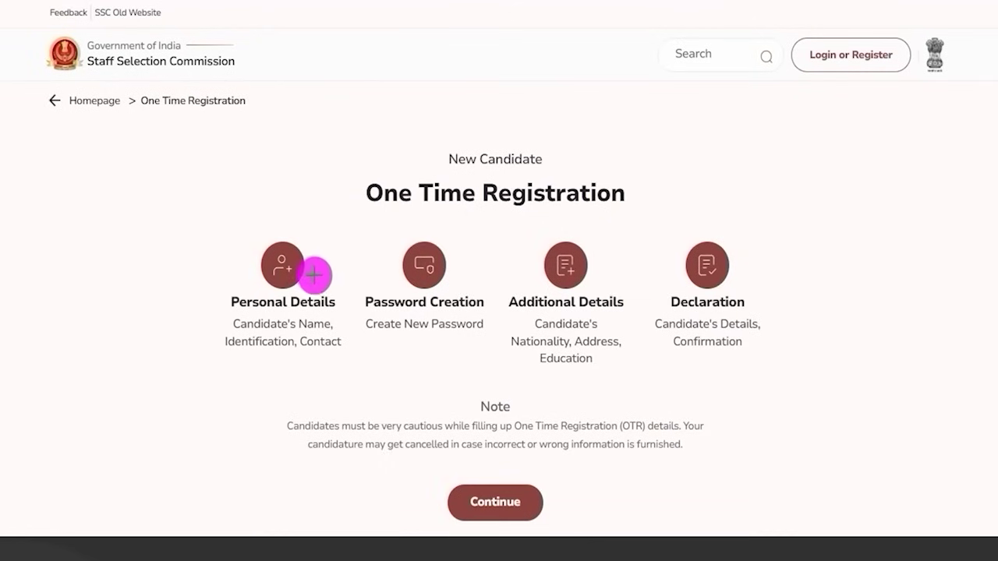
Step: Tick off the Personal Details, Password Creation, Additional Details and Declaration stages with drawn marks, and clear the marks
{"action": "left_click_drag", "start_coordinate": [314, 276], "coordinate": [341, 246]}
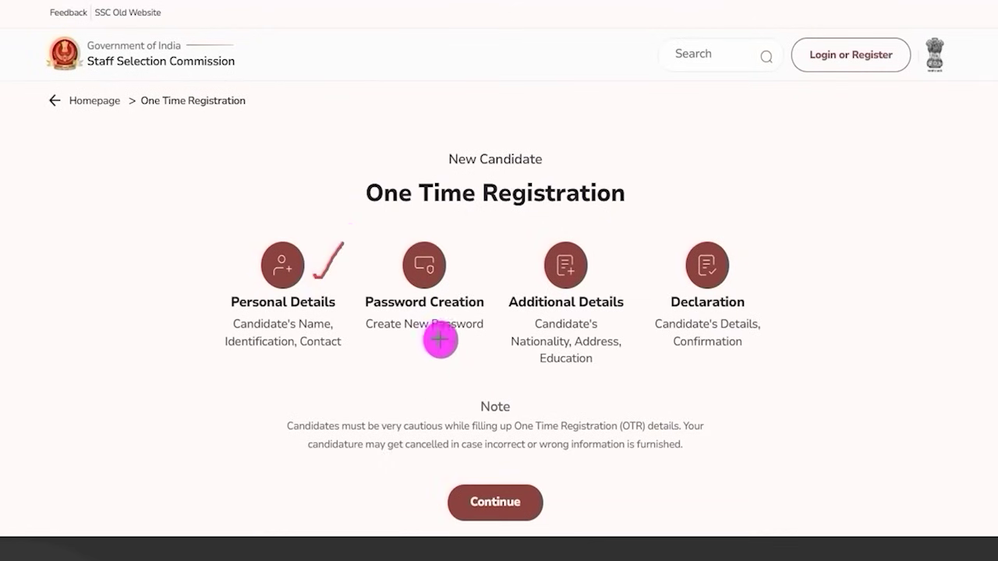
{"action": "left_click_drag", "start_coordinate": [458, 283], "coordinate": [499, 240]}
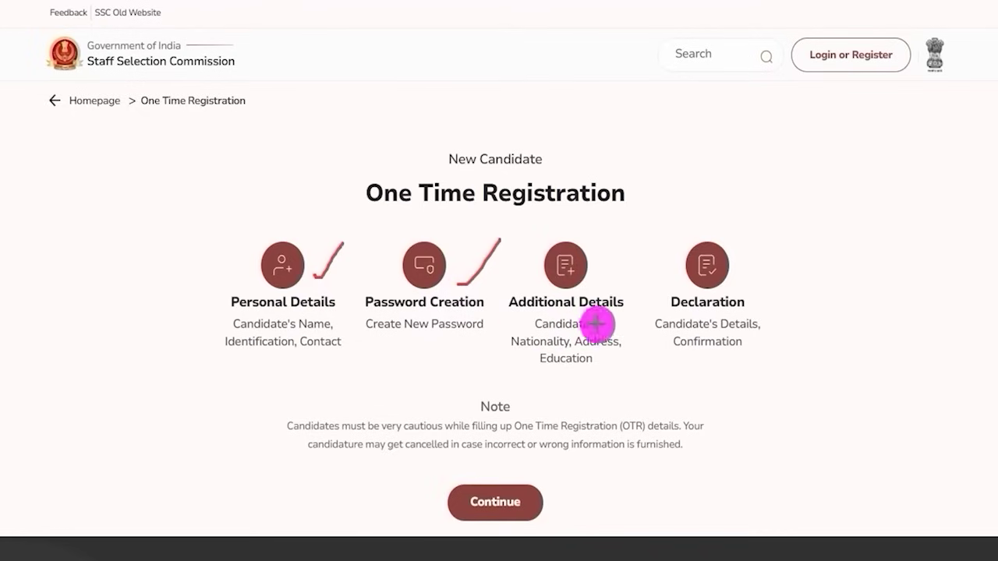
{"action": "left_click_drag", "start_coordinate": [599, 279], "coordinate": [632, 248]}
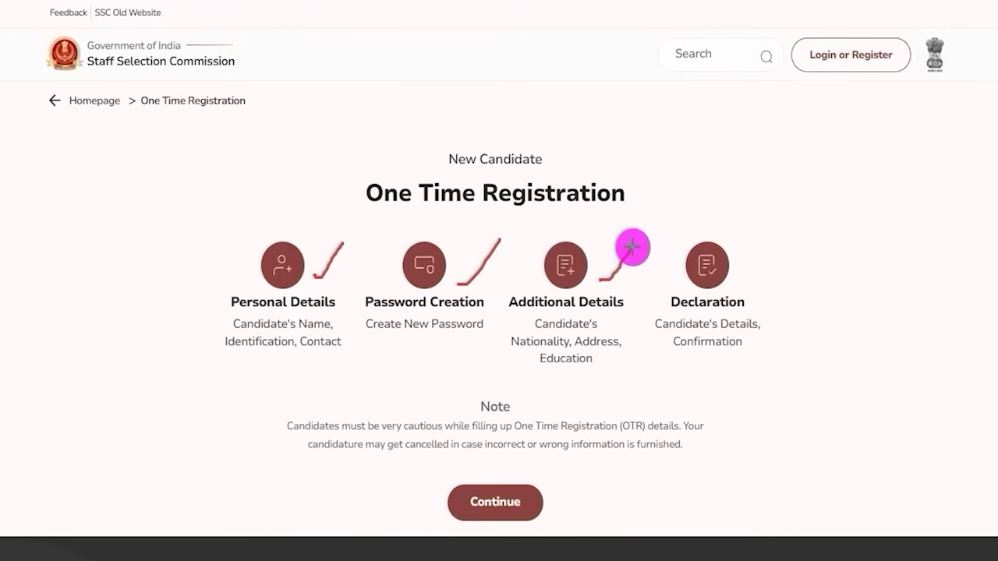
{"action": "left_click_drag", "start_coordinate": [736, 282], "coordinate": [781, 264]}
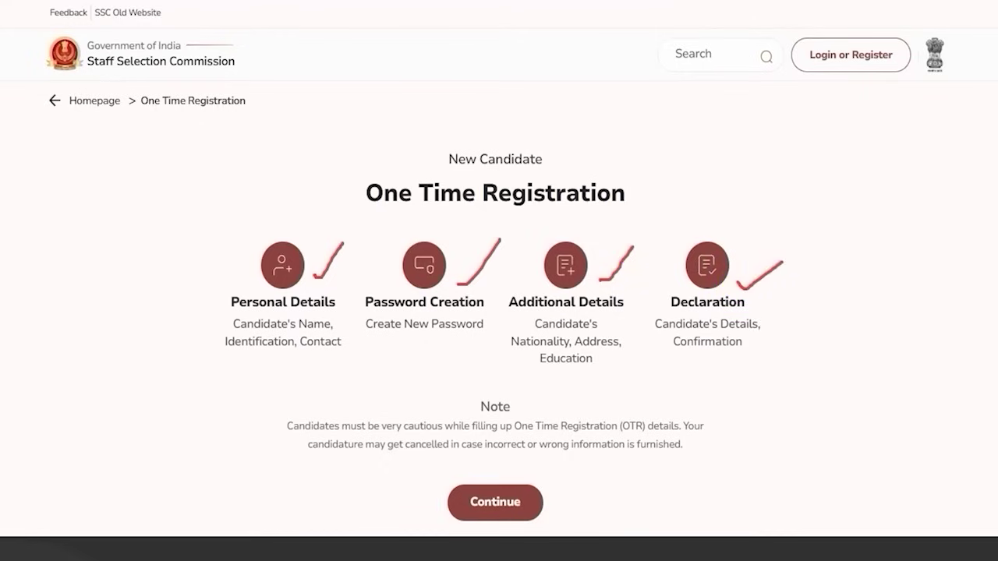
{"action": "key", "text": "Escape"}
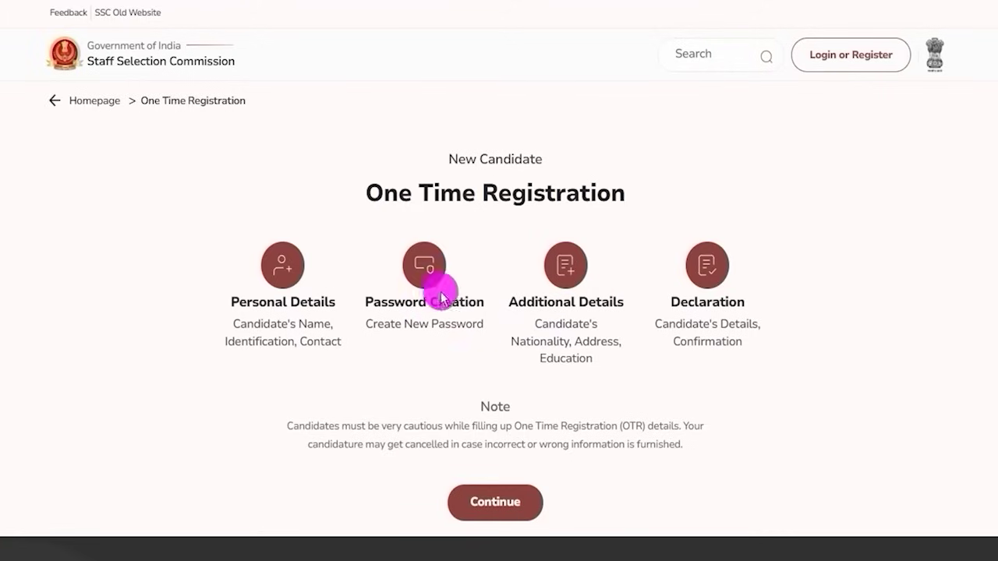
Step: Mark the Continue option below the registration note and proceed to the Personal Details form
{"action": "scroll", "coordinate": [505, 334], "scroll_direction": "down", "scroll_amount": 1}
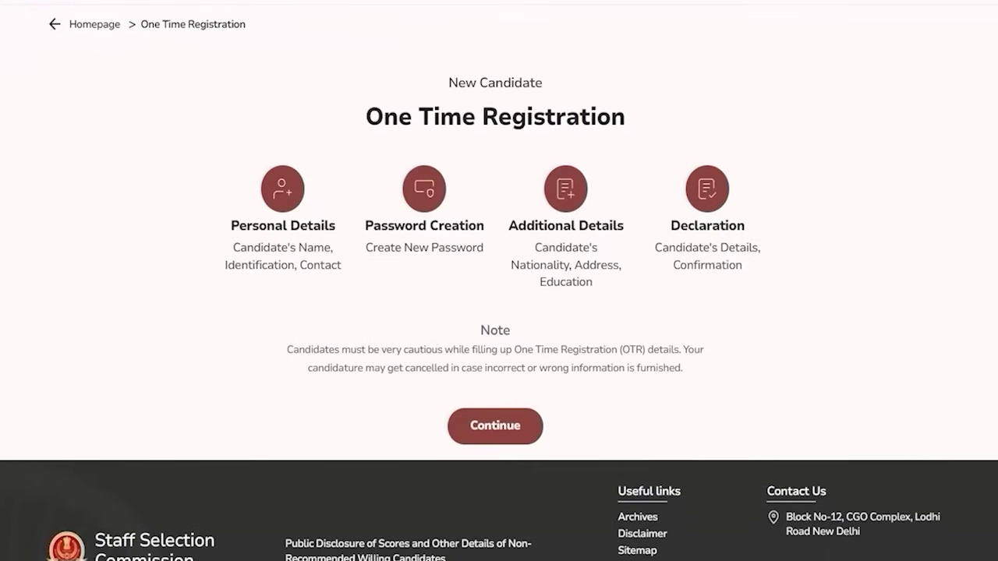
{"action": "mouse_move", "coordinate": [421, 389]}
{"action": "left_mouse_down"}
{"action": "mouse_move", "coordinate": [491, 400]}
{"action": "mouse_move", "coordinate": [546, 431]}
{"action": "mouse_move", "coordinate": [559, 451]}
{"action": "left_mouse_up"}
{"action": "left_click", "coordinate": [516, 416]}
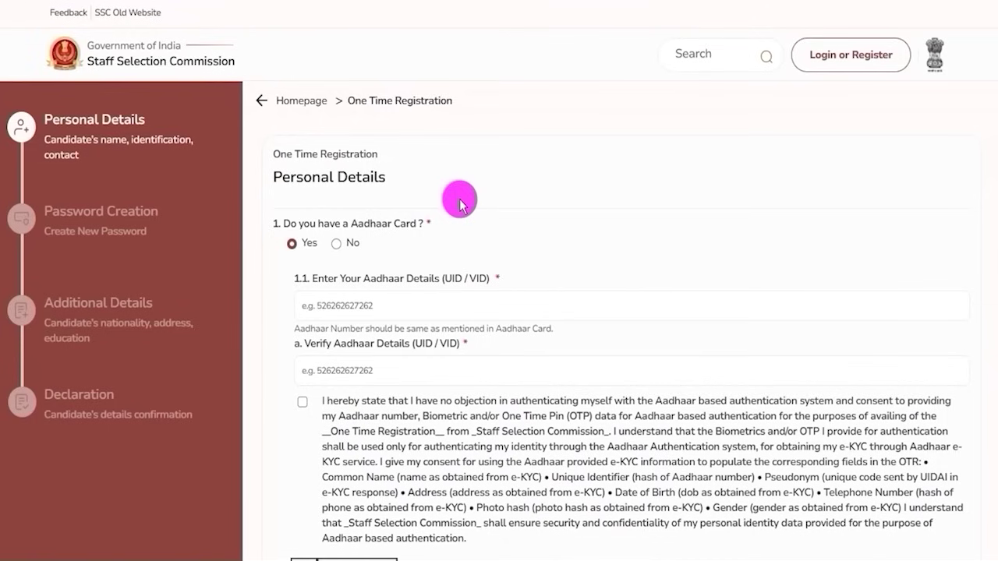
Step: Highlight the Personal Details heading and the Aadhaar Card question, and answer the question with No
{"action": "left_click_drag", "start_coordinate": [288, 177], "coordinate": [360, 176]}
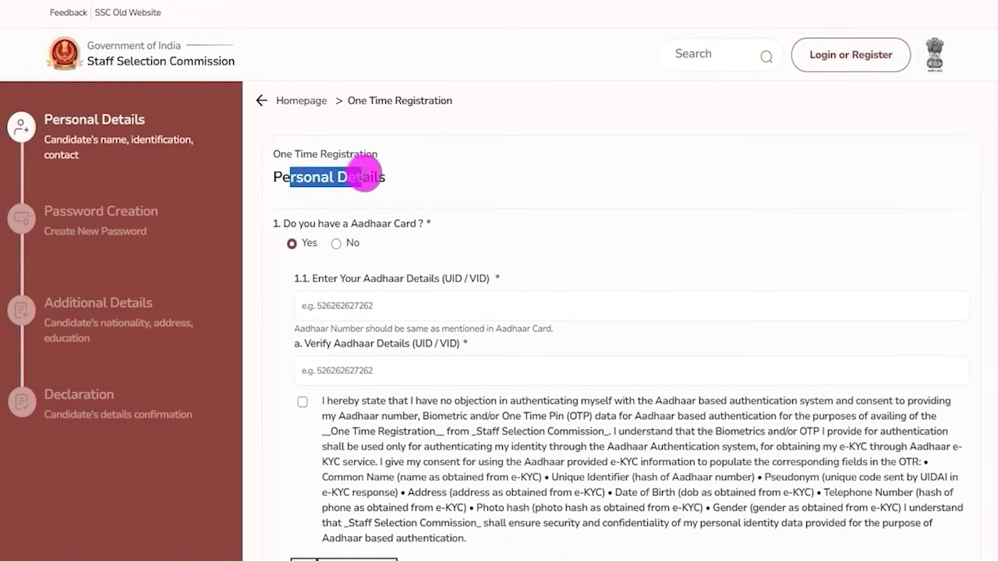
{"action": "left_click", "coordinate": [363, 174]}
{"action": "scroll", "coordinate": [363, 171], "scroll_direction": "down", "scroll_amount": 2}
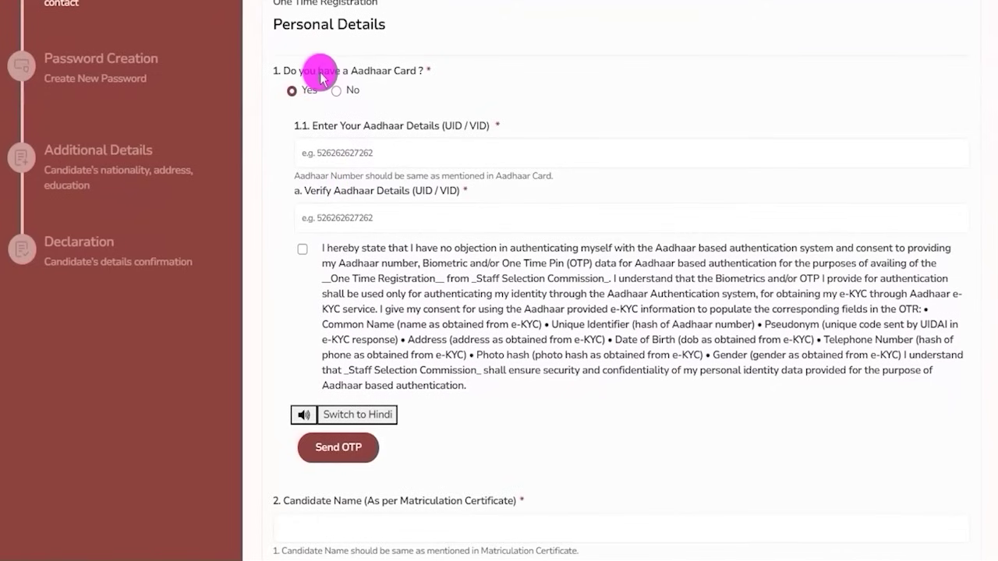
{"action": "left_click_drag", "start_coordinate": [287, 70], "coordinate": [408, 81]}
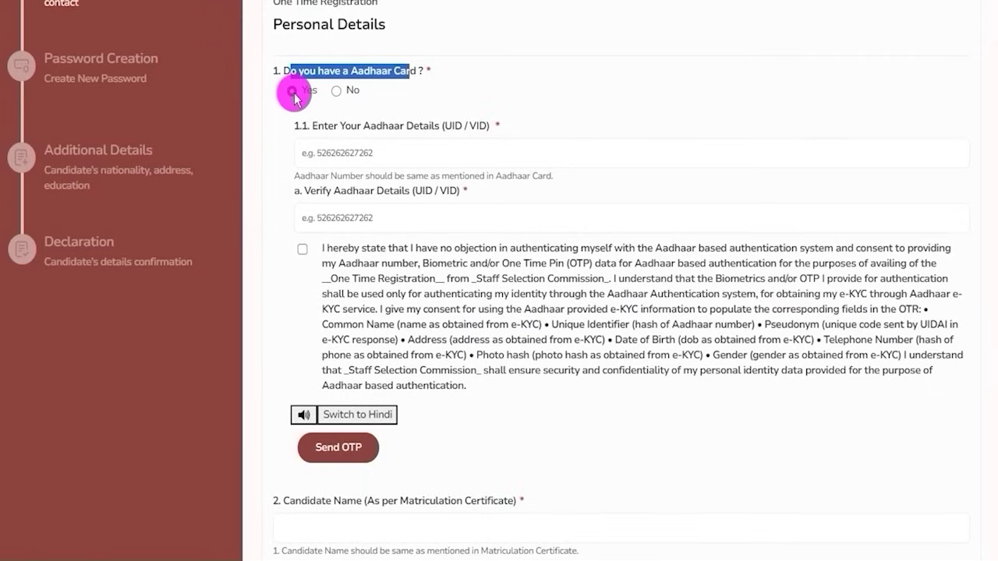
{"action": "left_click", "coordinate": [337, 91]}
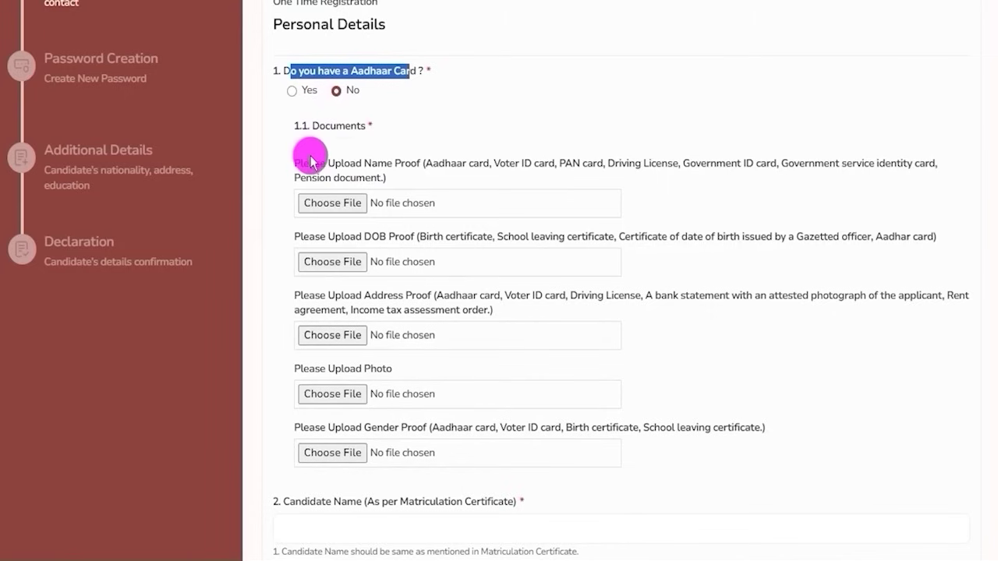
Step: Highlight the accepted name proof documents, through the pension document, and draw a tick at the name proof upload field
{"action": "left_click_drag", "start_coordinate": [310, 164], "coordinate": [746, 164]}
{"action": "left_click_drag", "start_coordinate": [815, 163], "coordinate": [897, 165]}
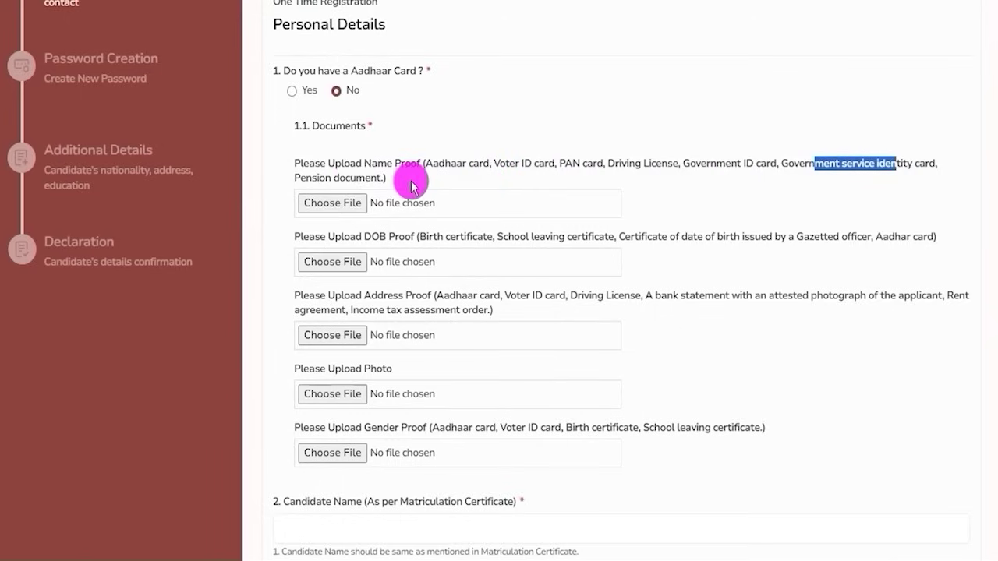
{"action": "left_click", "coordinate": [308, 181]}
{"action": "left_click_drag", "start_coordinate": [308, 181], "coordinate": [372, 180]}
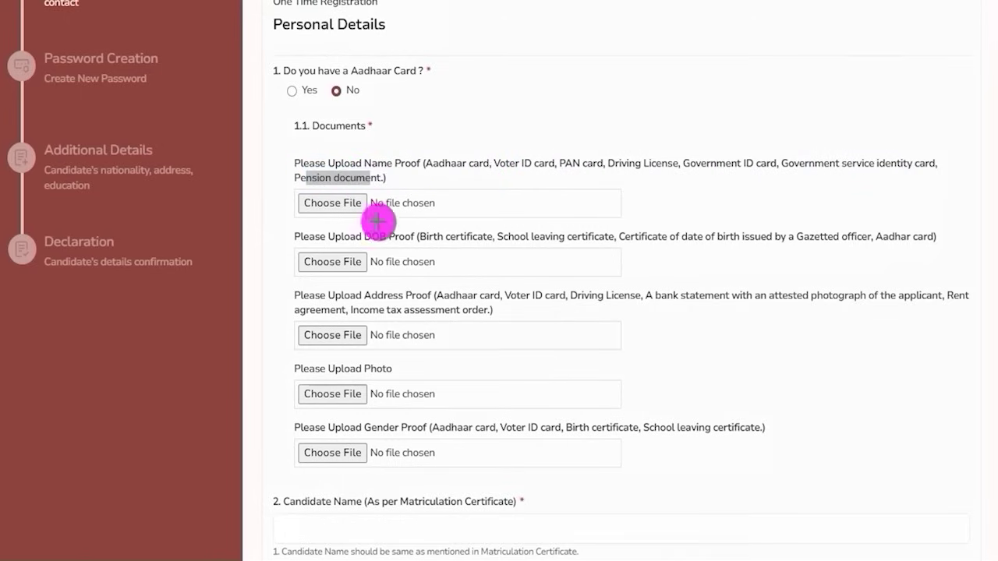
{"action": "left_click_drag", "start_coordinate": [362, 199], "coordinate": [395, 189]}
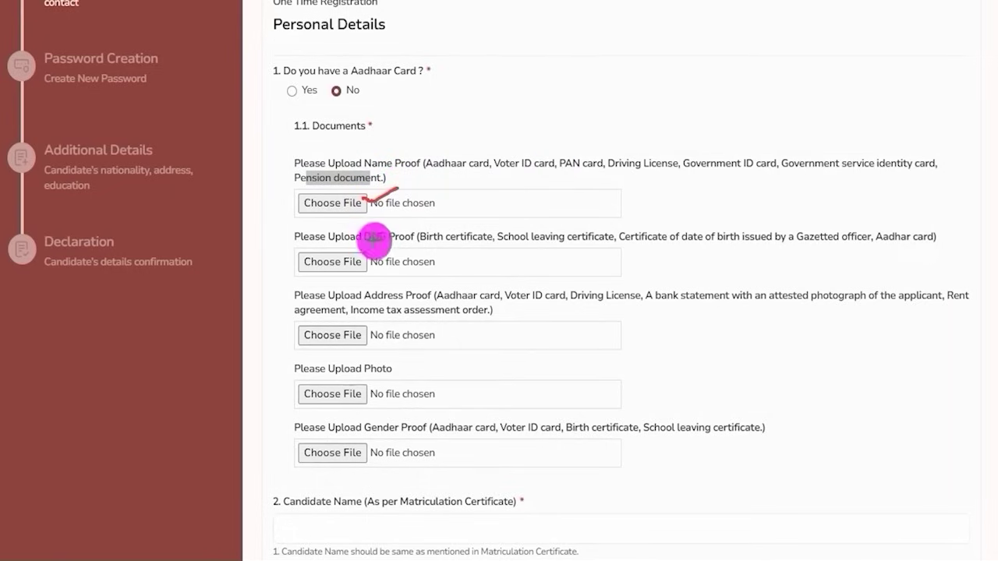
Step: Underline the accepted DOB proof documents, from birth certificate to Aadhaar card, and draw a tick at the DOB proof upload field
{"action": "left_click_drag", "start_coordinate": [365, 244], "coordinate": [833, 244]}
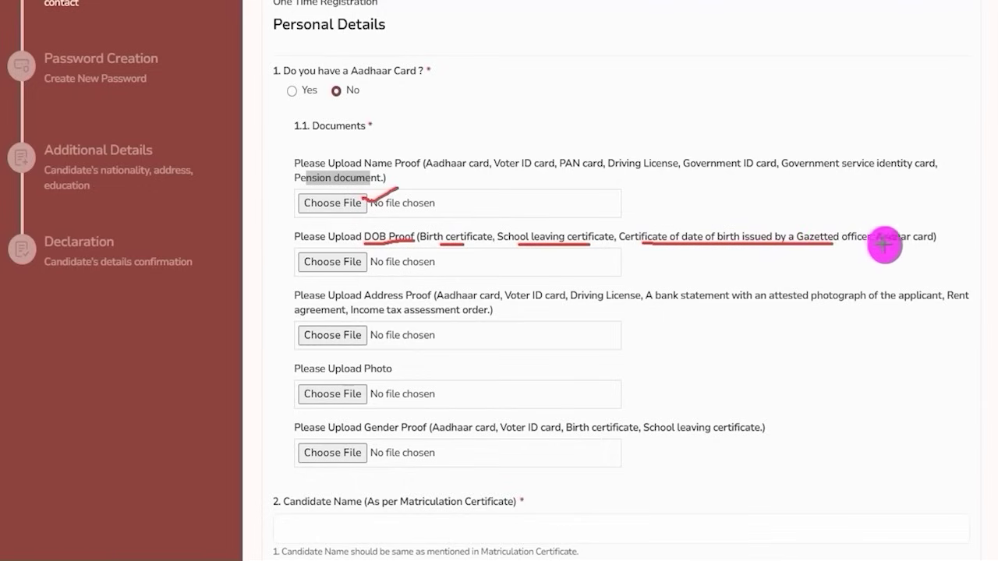
{"action": "left_click_drag", "start_coordinate": [895, 245], "coordinate": [913, 244]}
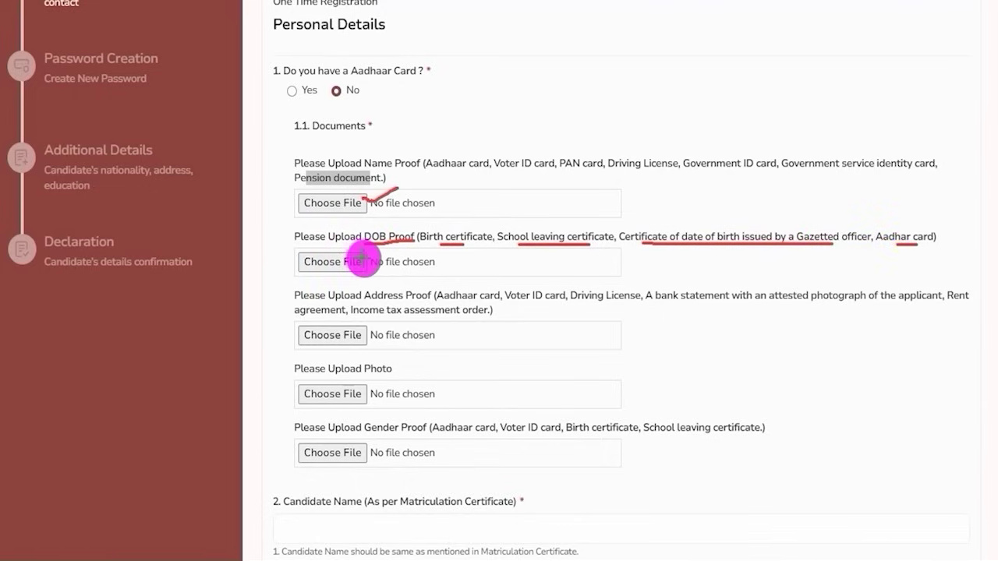
{"action": "left_click_drag", "start_coordinate": [364, 258], "coordinate": [399, 231]}
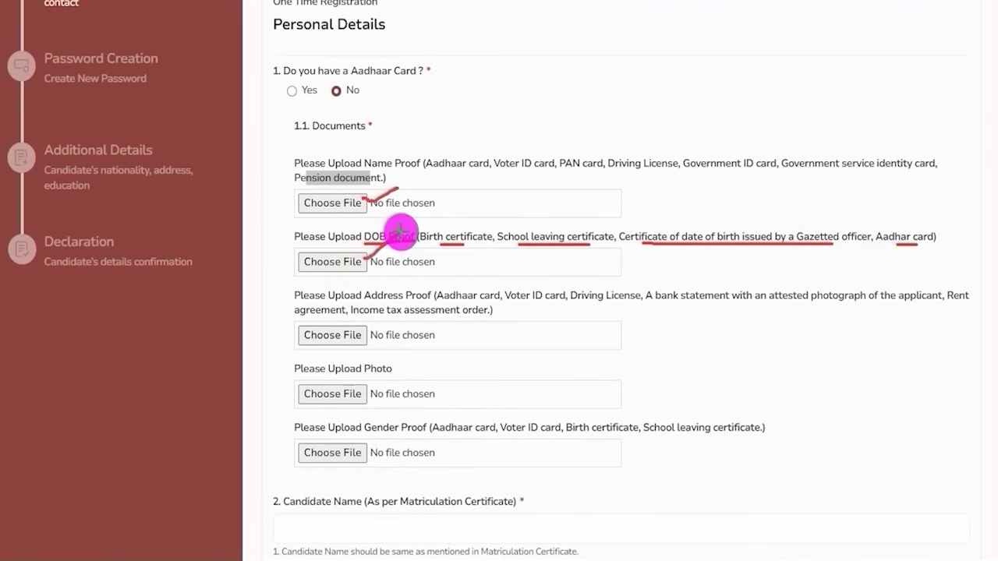
Step: Underline the accepted address proof documents, through the income tax assessment order, and draw a tick at the address proof upload field
{"action": "mouse_move", "coordinate": [397, 302]}
{"action": "left_mouse_down"}
{"action": "mouse_move", "coordinate": [357, 302]}
{"action": "mouse_move", "coordinate": [410, 300]}
{"action": "left_mouse_up"}
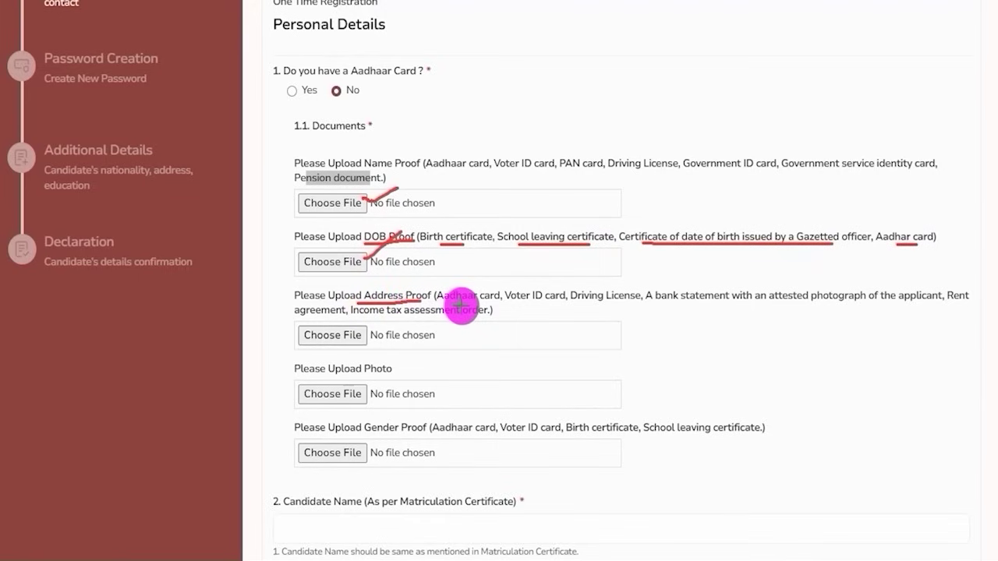
{"action": "left_click_drag", "start_coordinate": [458, 306], "coordinate": [737, 306]}
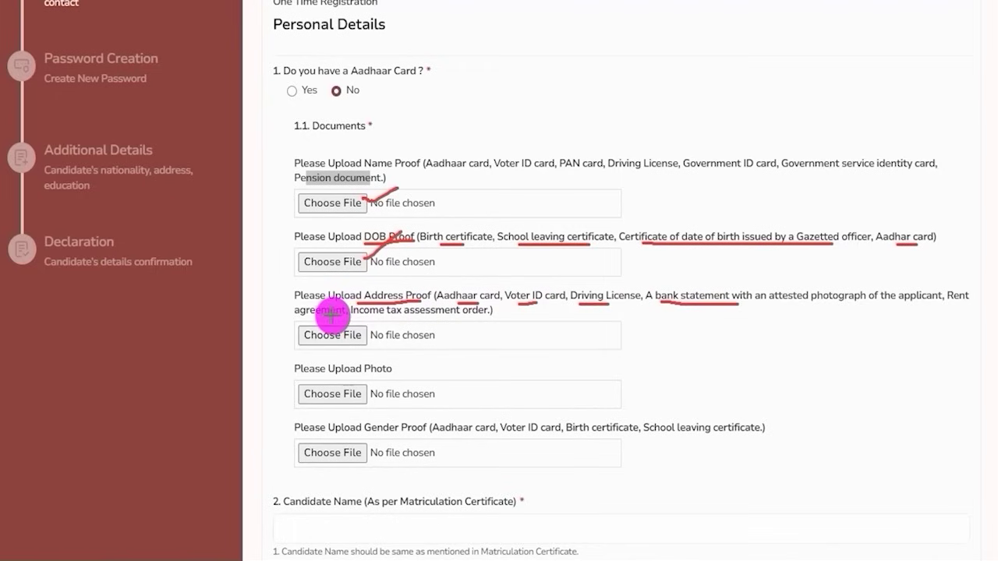
{"action": "left_click_drag", "start_coordinate": [350, 315], "coordinate": [480, 315]}
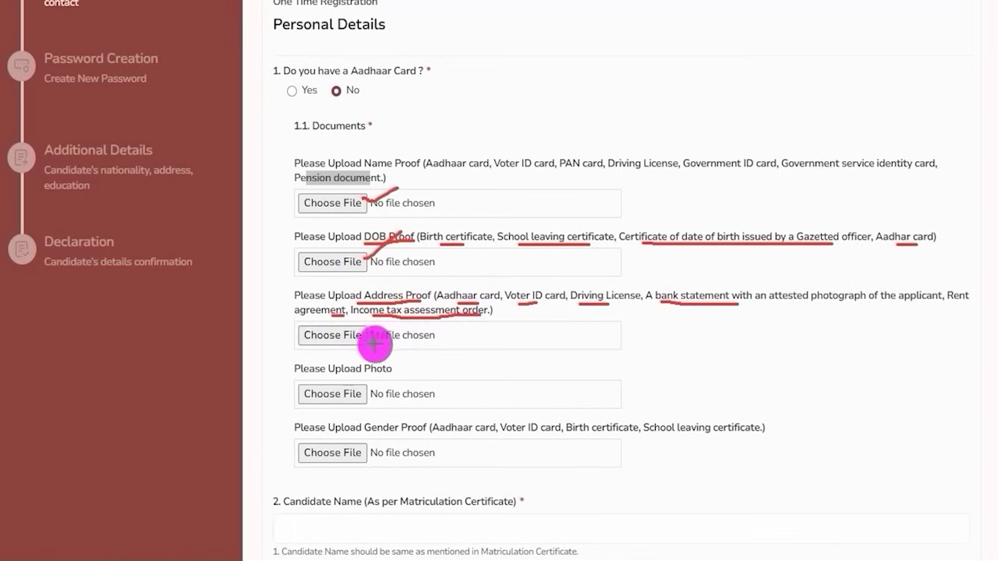
{"action": "left_click_drag", "start_coordinate": [360, 341], "coordinate": [392, 326]}
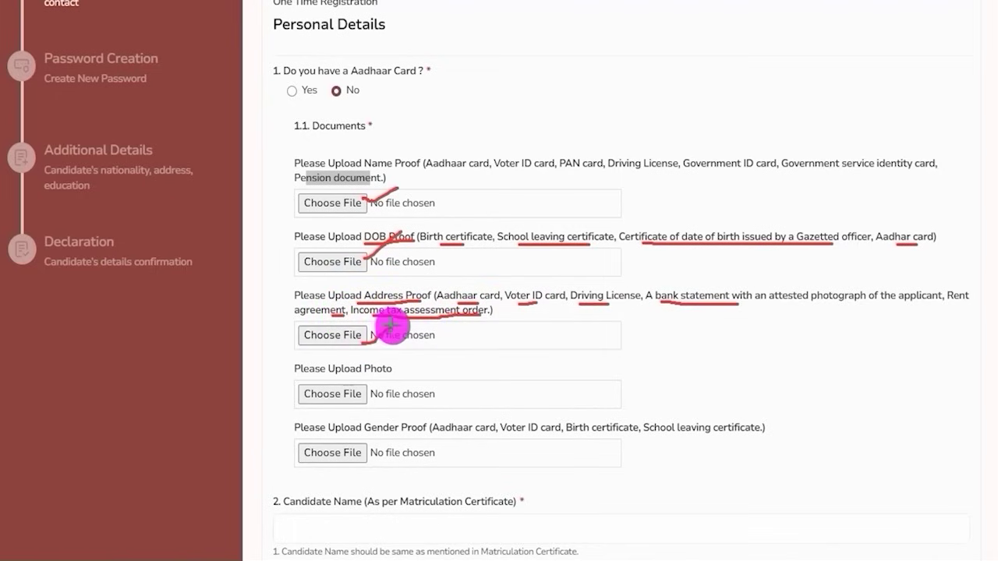
Step: Mark the photo upload and underline the accepted gender proof documents, and clear all drawn marks from the page
{"action": "left_click_drag", "start_coordinate": [360, 377], "coordinate": [402, 367]}
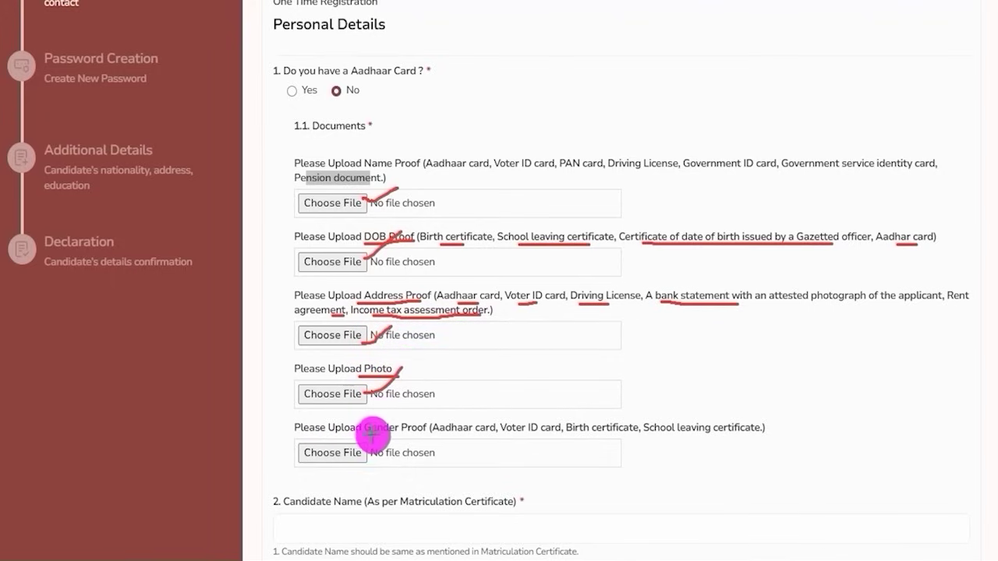
{"action": "left_click_drag", "start_coordinate": [369, 438], "coordinate": [613, 435]}
{"action": "left_click_drag", "start_coordinate": [663, 438], "coordinate": [726, 438]}
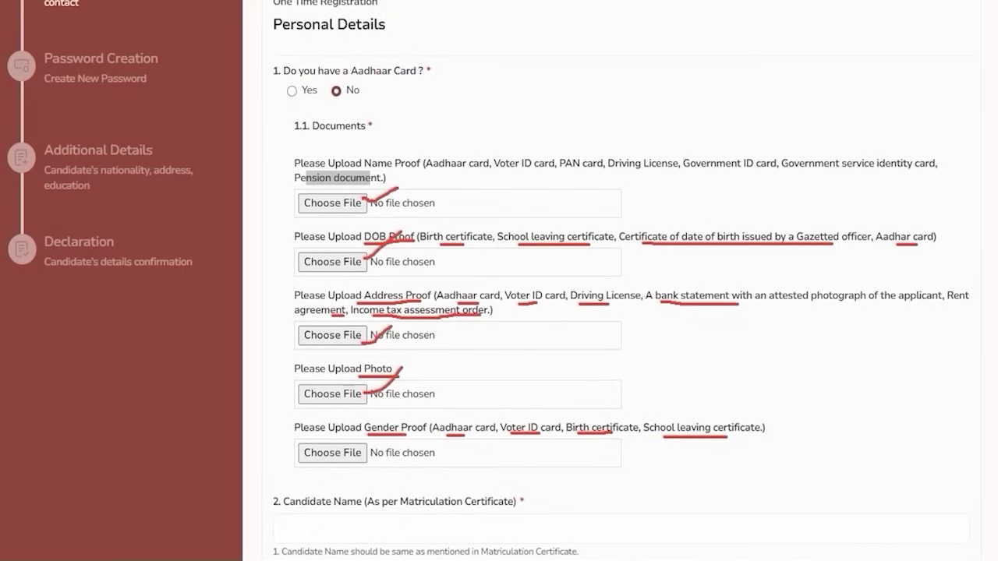
{"action": "key", "text": "Escape"}
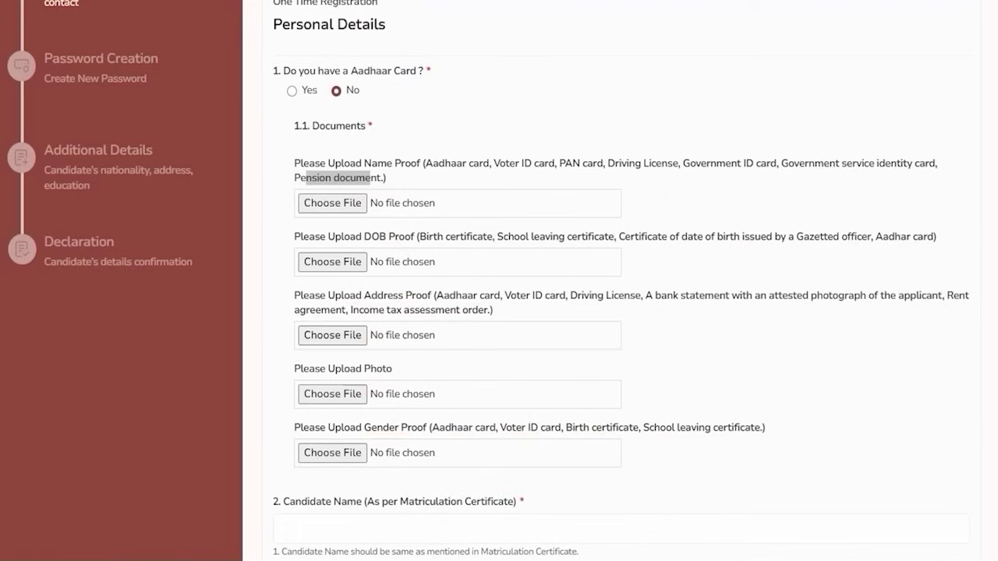
Step: Answer the Aadhaar Card question with Yes, and mark the Aadhaar details entry and verification fields with ticks
{"action": "left_click", "coordinate": [291, 88]}
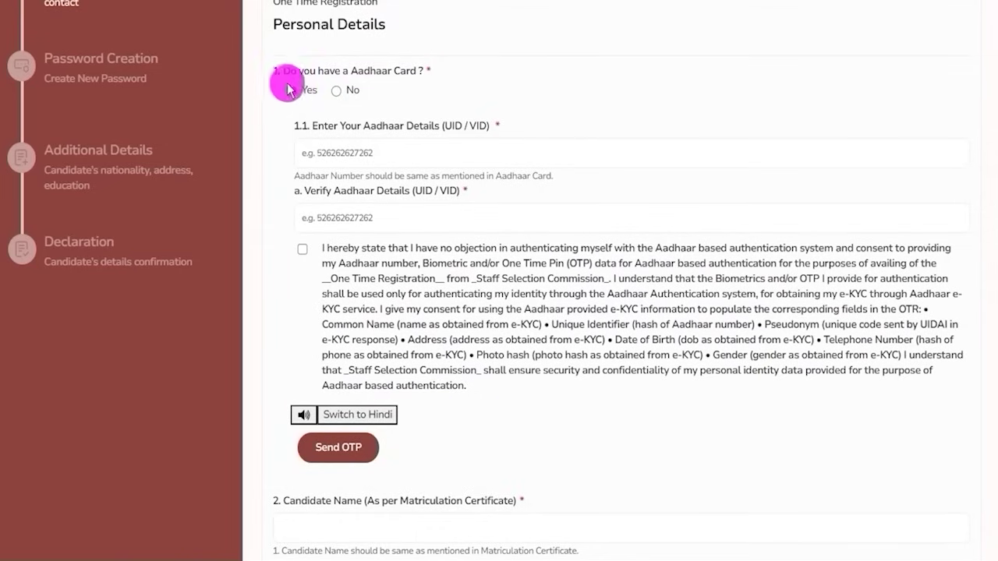
{"action": "left_click_drag", "start_coordinate": [332, 124], "coordinate": [405, 125]}
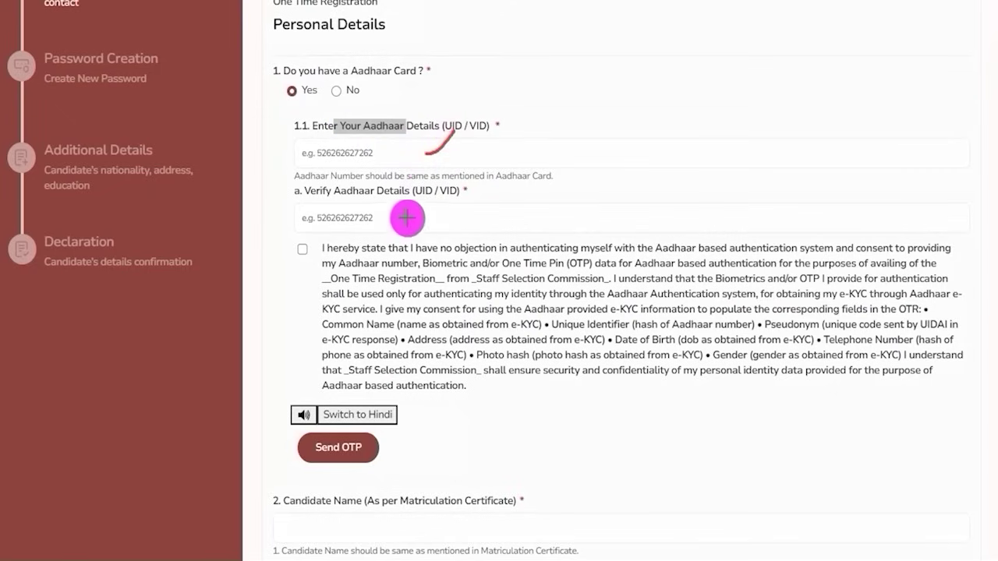
{"action": "left_click_drag", "start_coordinate": [407, 218], "coordinate": [435, 197]}
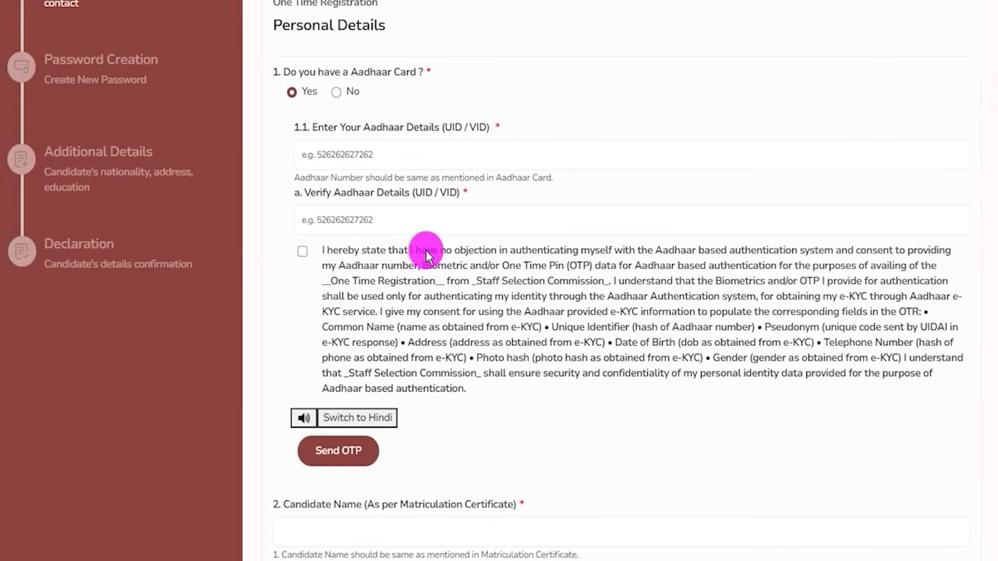
Step: Highlight the Aadhaar consent statement, switch it to Hindi, highlight the Hindi text and mark the audio option below it
{"action": "left_click_drag", "start_coordinate": [417, 251], "coordinate": [611, 357]}
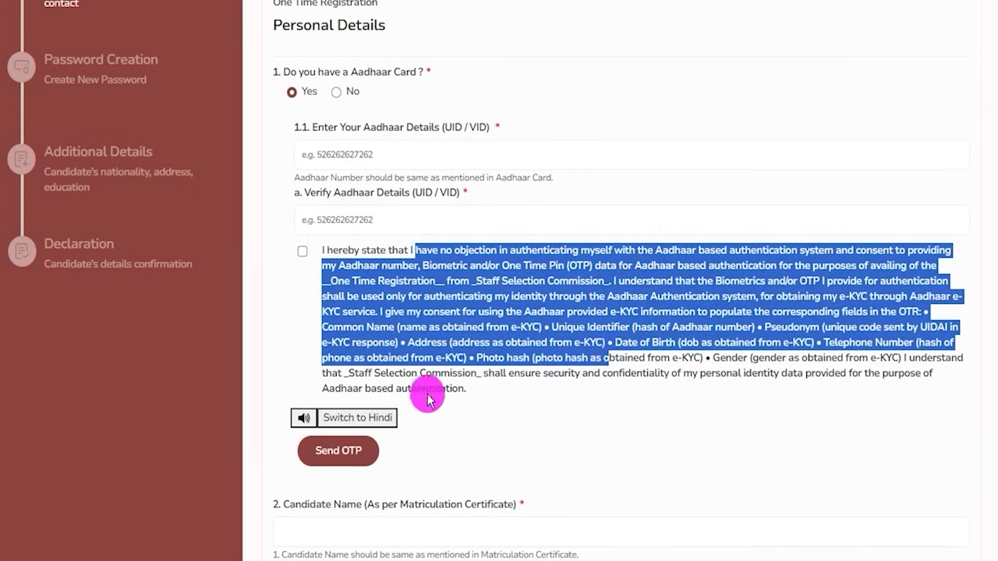
{"action": "left_click", "coordinate": [382, 417]}
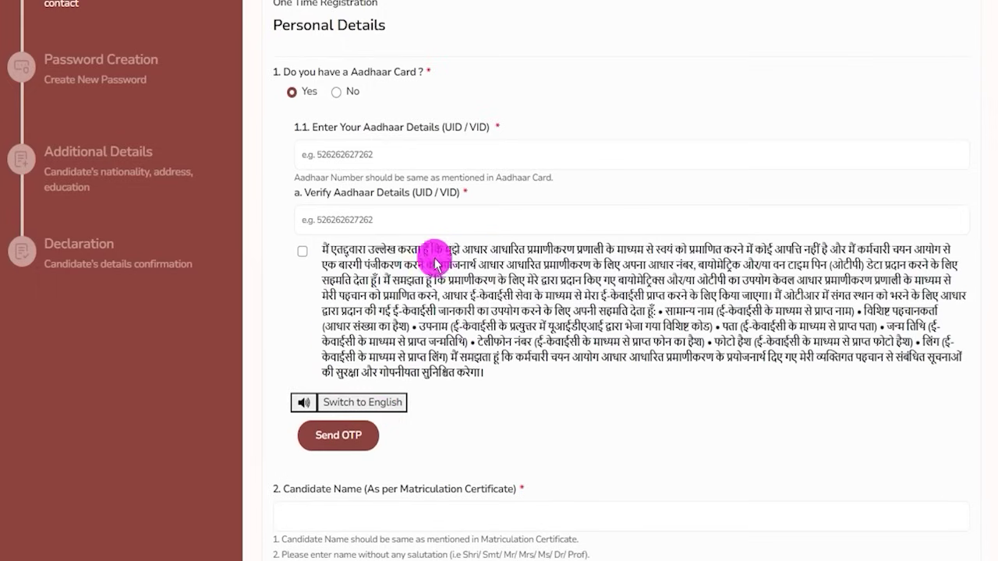
{"action": "left_click_drag", "start_coordinate": [420, 249], "coordinate": [603, 334]}
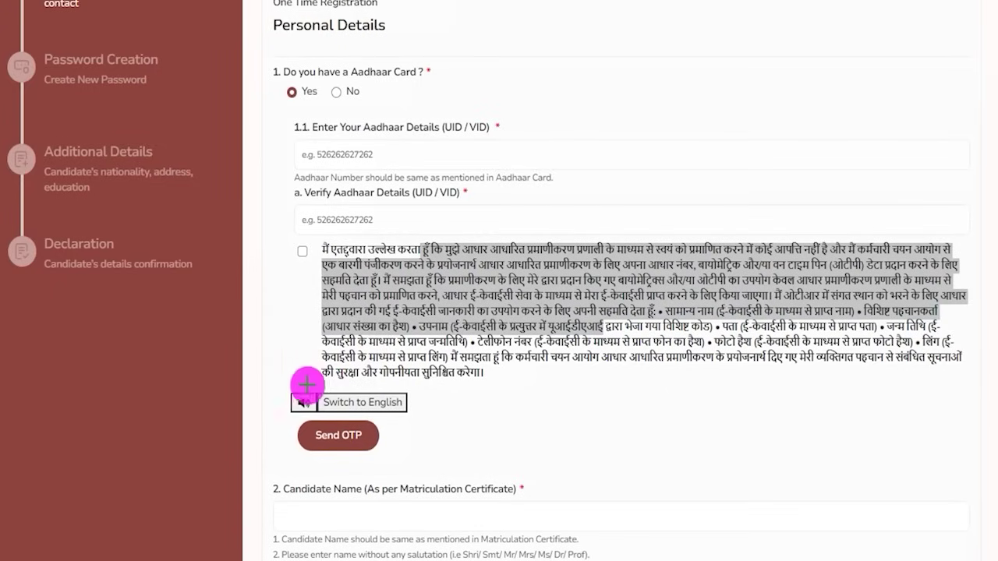
{"action": "left_click_drag", "start_coordinate": [274, 383], "coordinate": [318, 403]}
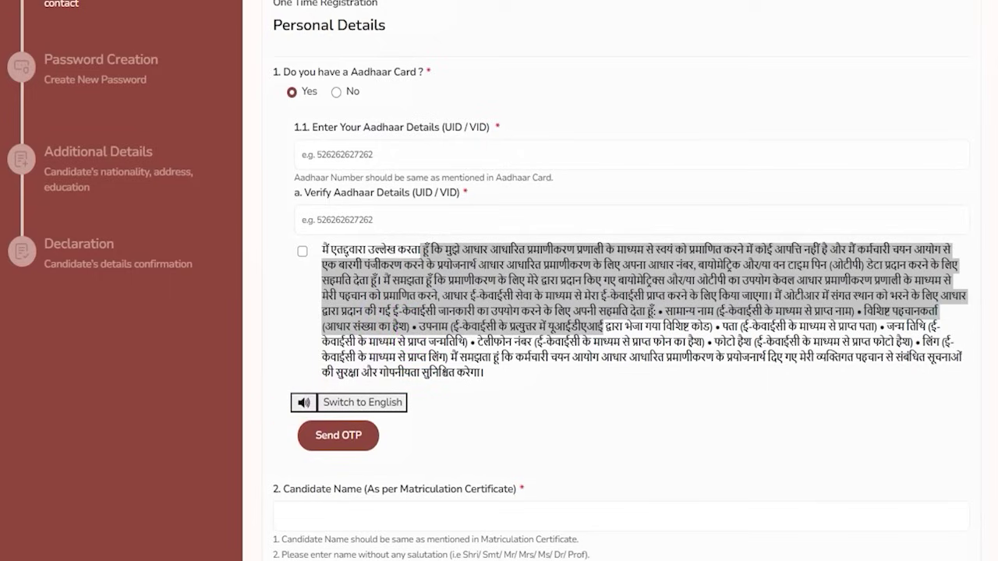
Step: Select the Aadhaar consent checkbox, and mark the Send OTP option, the OTP entry field and the Verify OTP option
{"action": "left_click", "coordinate": [303, 252]}
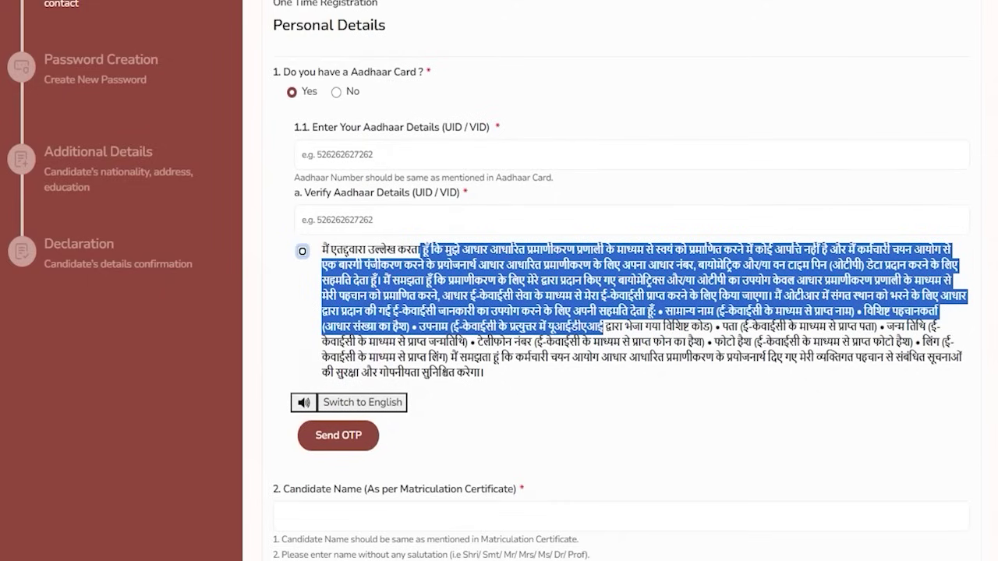
{"action": "left_click_drag", "start_coordinate": [532, 425], "coordinate": [421, 431]}
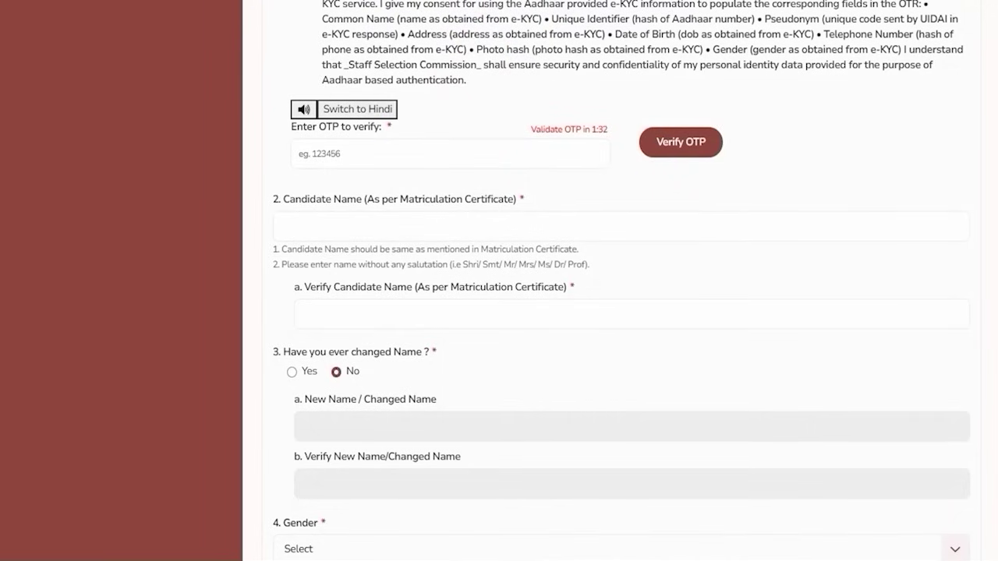
{"action": "left_click_drag", "start_coordinate": [467, 155], "coordinate": [499, 123]}
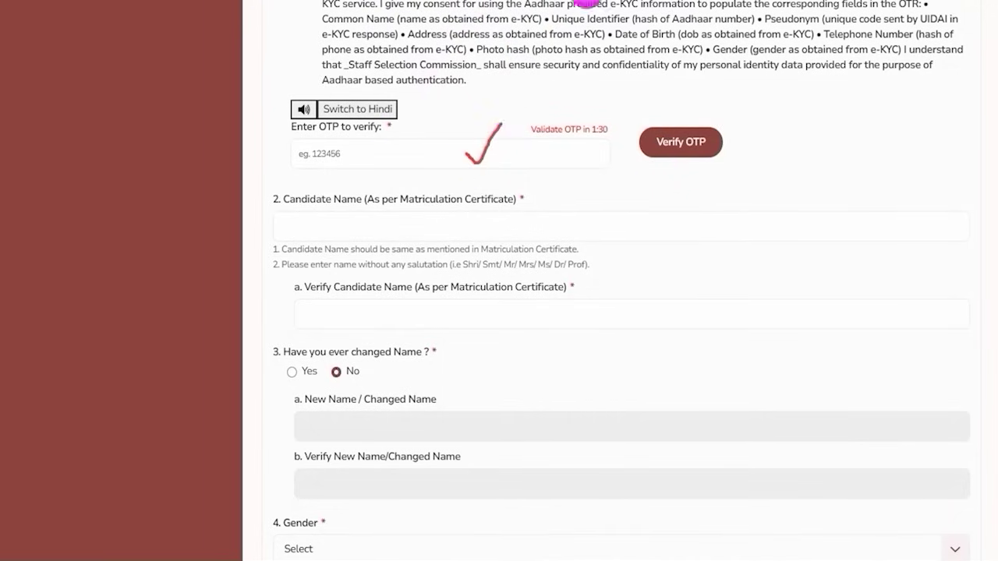
{"action": "left_click_drag", "start_coordinate": [895, 141], "coordinate": [728, 144]}
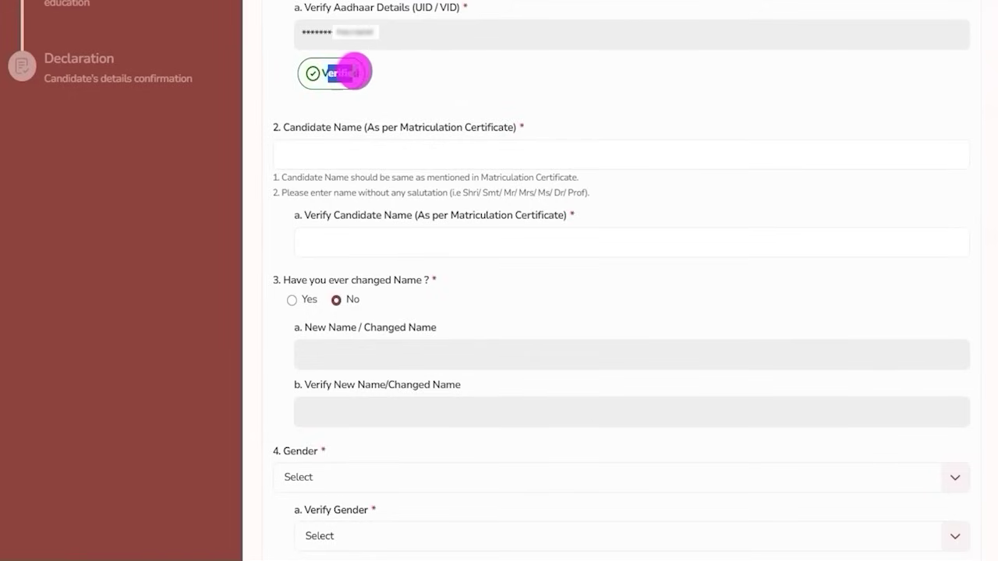
Step: Highlight the Aadhaar verification status, and draw ticks at the Candidate Name and Verify Candidate Name fields
{"action": "left_click_drag", "start_coordinate": [328, 73], "coordinate": [356, 74]}
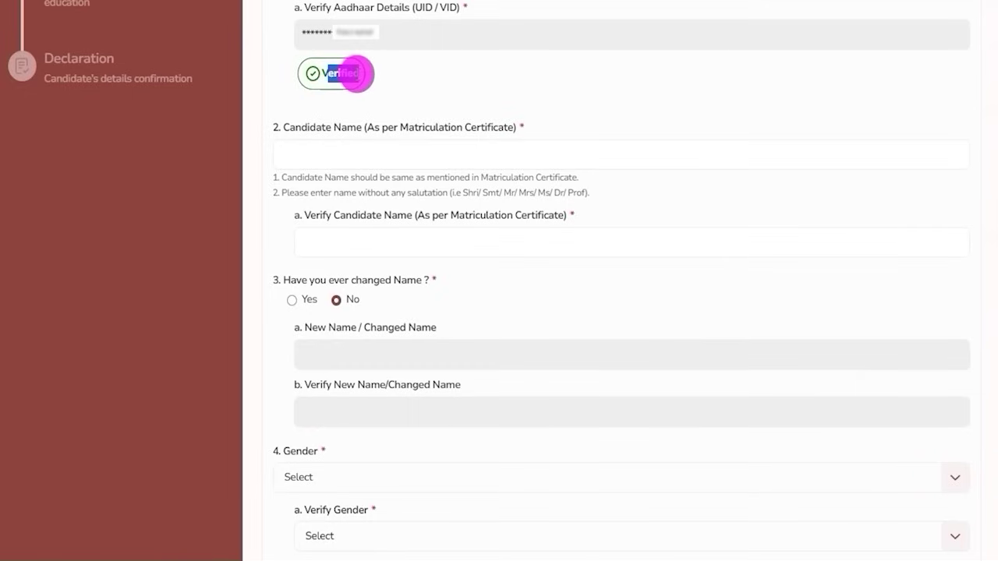
{"action": "left_click_drag", "start_coordinate": [488, 150], "coordinate": [531, 123]}
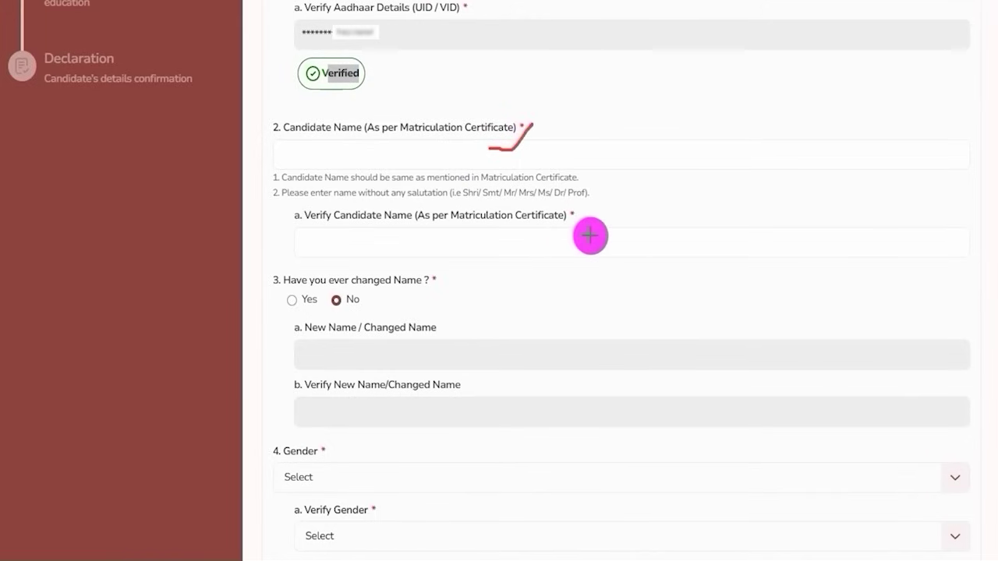
{"action": "left_click_drag", "start_coordinate": [590, 238], "coordinate": [637, 201]}
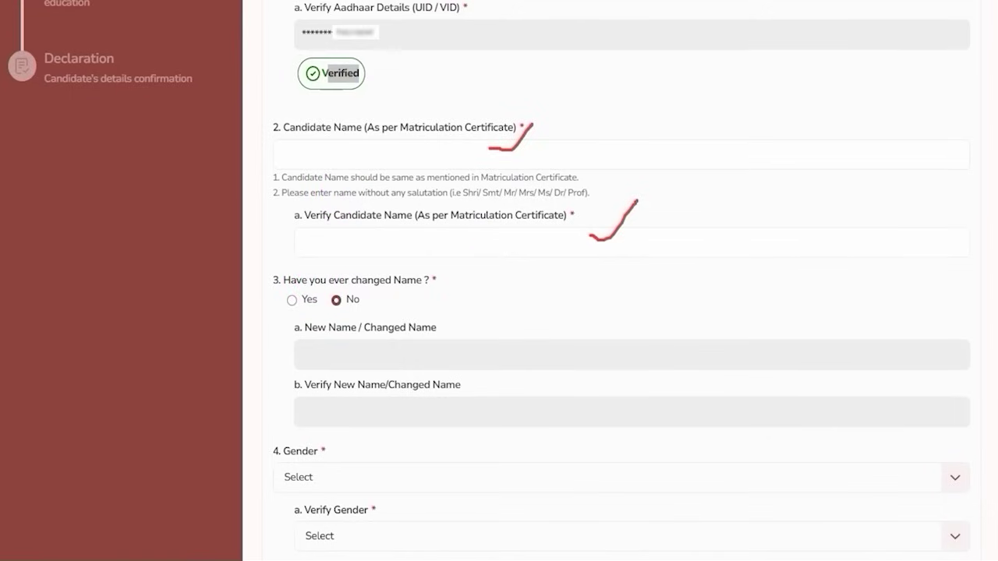
Step: Answer the changed name question with Yes to check the New Name and Verify New Name fields, and set it back to No
{"action": "left_click", "coordinate": [292, 301]}
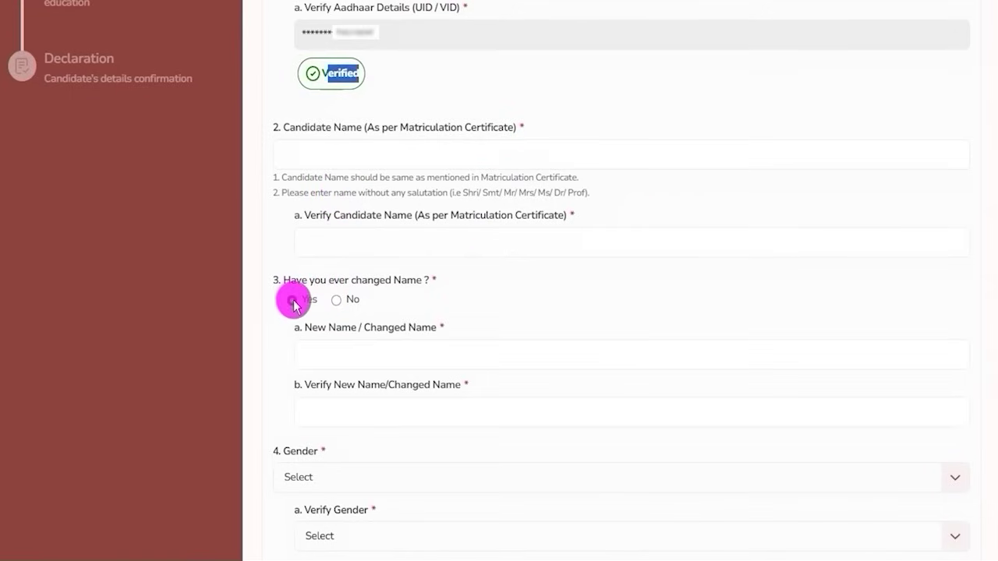
{"action": "left_click_drag", "start_coordinate": [328, 328], "coordinate": [383, 348]}
{"action": "left_click", "coordinate": [384, 353]}
{"action": "left_click", "coordinate": [384, 354]}
{"action": "left_click", "coordinate": [370, 413]}
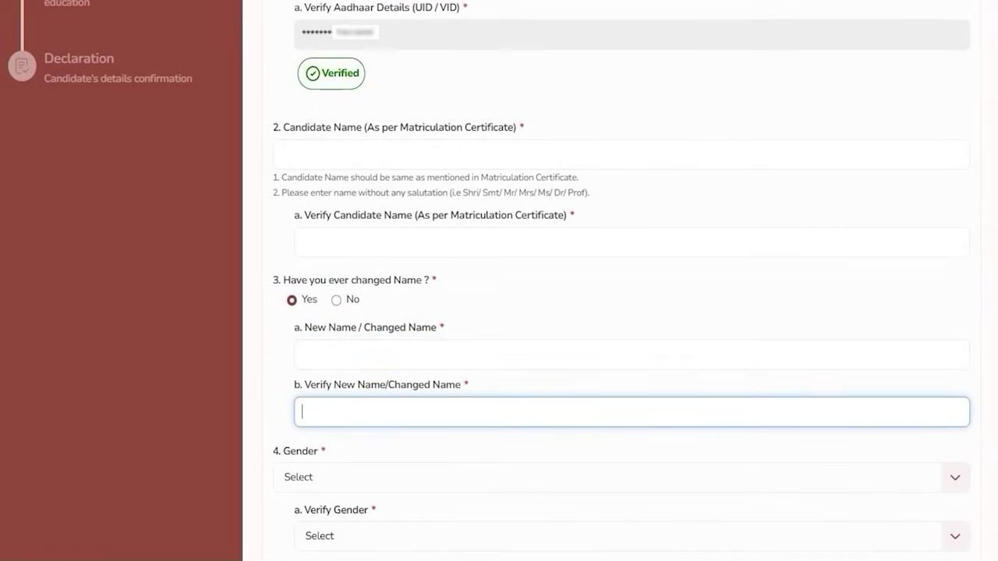
{"action": "left_click", "coordinate": [336, 301]}
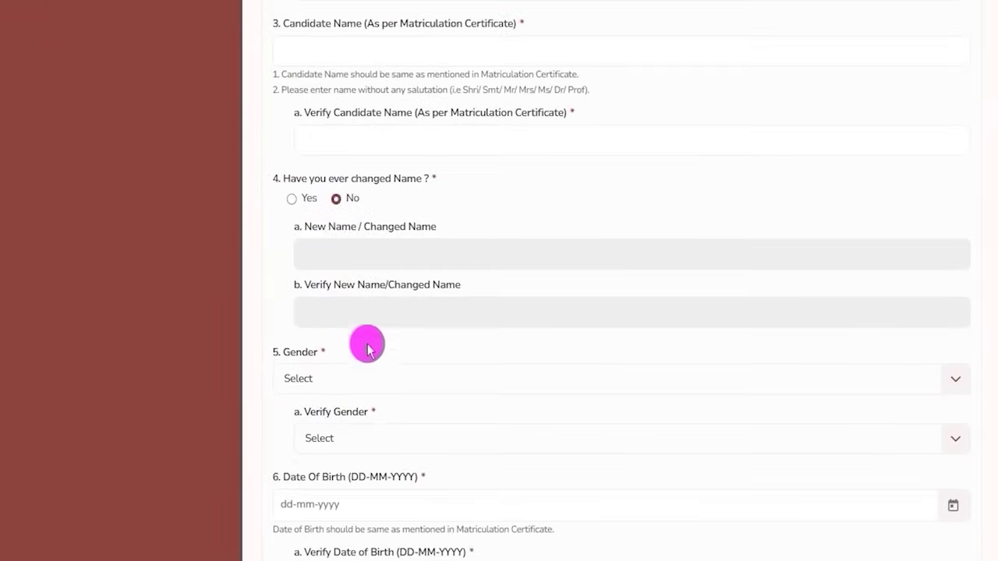
Step: Set both Gender and Verify Gender to Male
{"action": "scroll", "coordinate": [367, 347], "scroll_direction": "down", "scroll_amount": 2}
{"action": "left_click", "coordinate": [344, 228]}
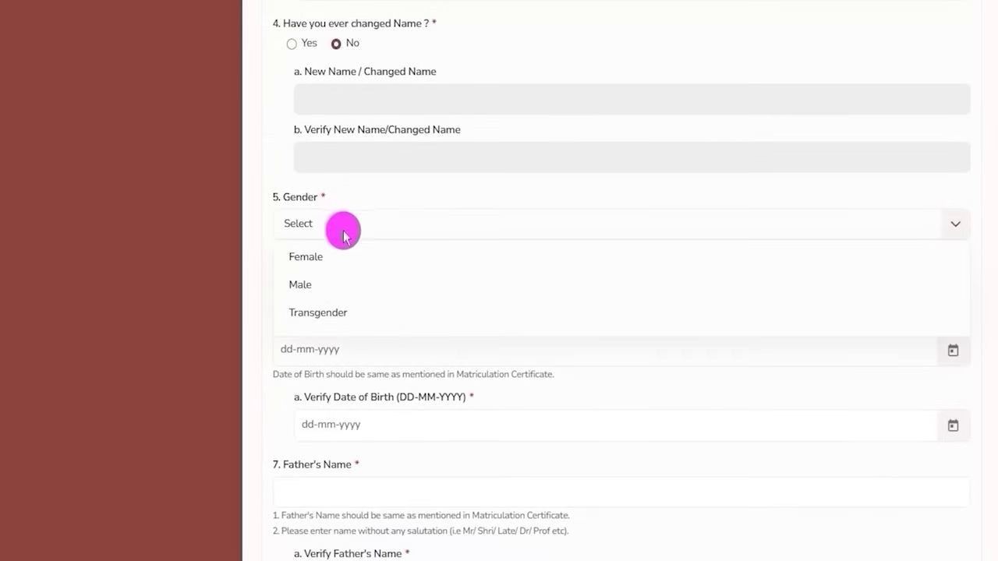
{"action": "left_click", "coordinate": [301, 284]}
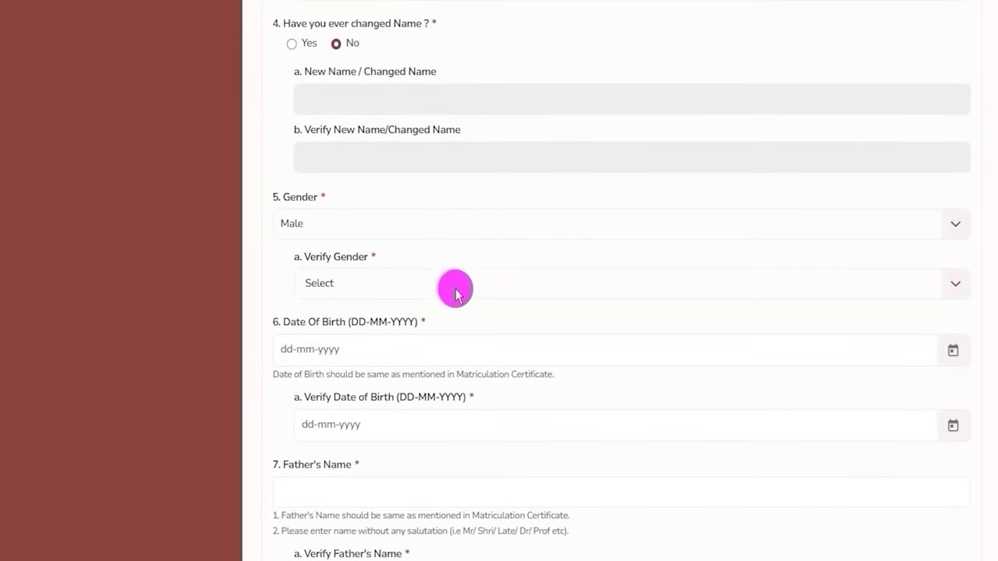
{"action": "left_click", "coordinate": [456, 290]}
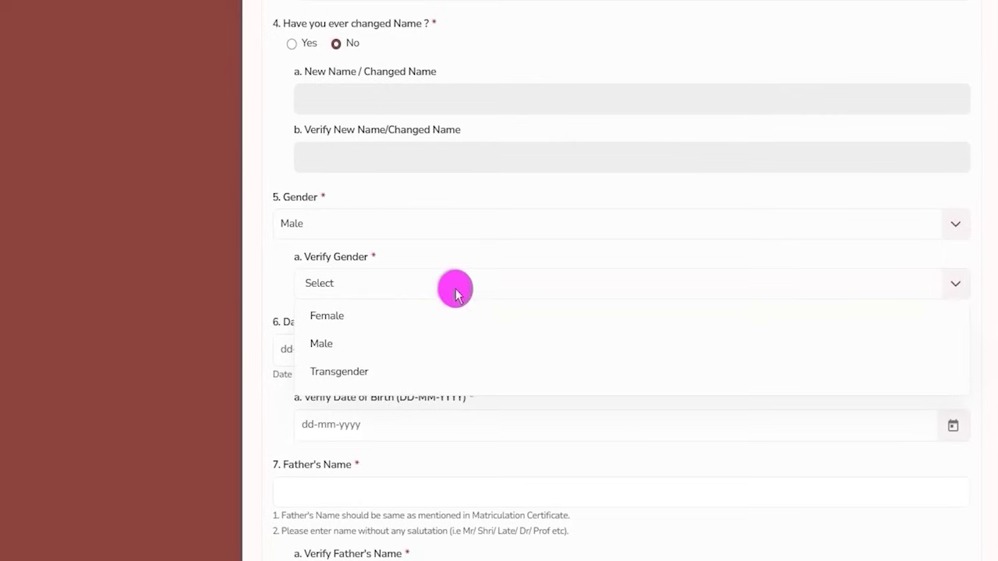
{"action": "left_click", "coordinate": [335, 350]}
Step: Highlight the Date Of Birth format, and open and close the calendars of the Date Of Birth and Verify Date of Birth fields
{"action": "scroll", "coordinate": [406, 272], "scroll_direction": "down", "scroll_amount": 2}
{"action": "left_click_drag", "start_coordinate": [335, 167], "coordinate": [417, 169]}
{"action": "left_click", "coordinate": [951, 196]}
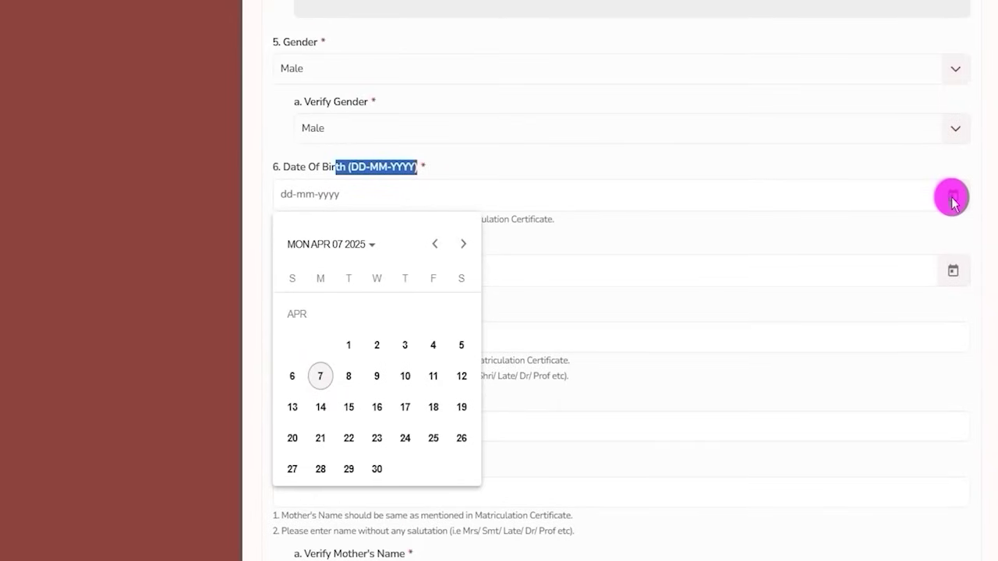
{"action": "left_click", "coordinate": [794, 238]}
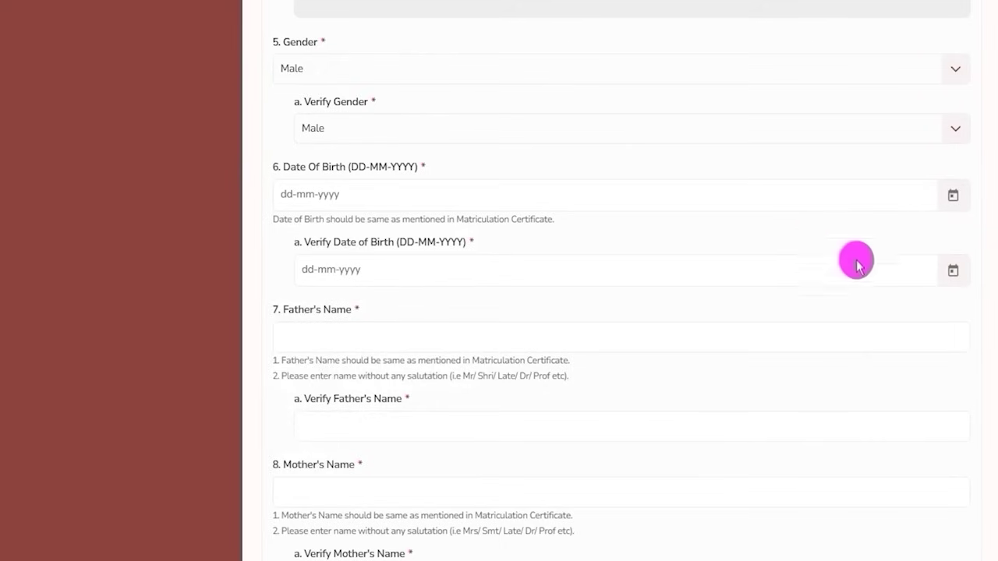
{"action": "left_click", "coordinate": [954, 272]}
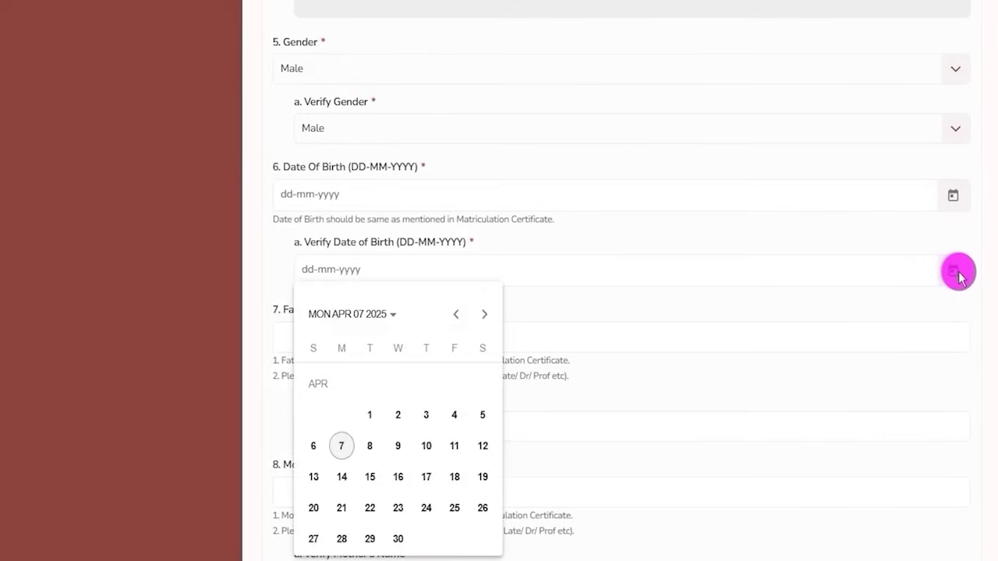
{"action": "left_click", "coordinate": [680, 308]}
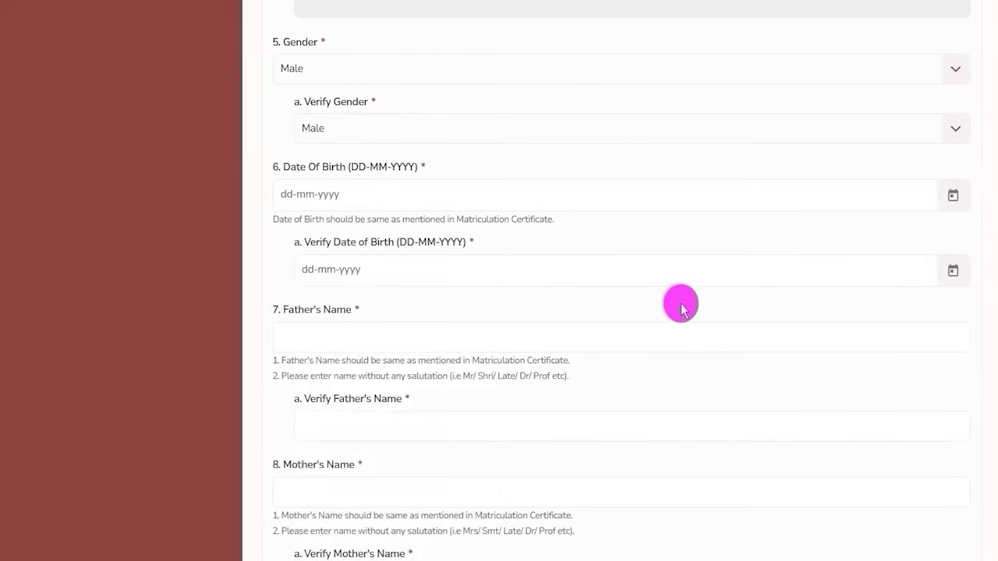
Step: Highlight the Father's Name and Verify Father's Name labels and place the cursor in each of their fields
{"action": "scroll", "coordinate": [681, 308], "scroll_direction": "down", "scroll_amount": 1}
{"action": "left_click", "coordinate": [330, 259]}
{"action": "left_click_drag", "start_coordinate": [283, 232], "coordinate": [346, 232]}
{"action": "left_click", "coordinate": [345, 258]}
{"action": "scroll", "coordinate": [401, 232], "scroll_direction": "down", "scroll_amount": 2}
{"action": "left_click_drag", "start_coordinate": [305, 166], "coordinate": [374, 189]}
{"action": "left_click", "coordinate": [375, 193]}
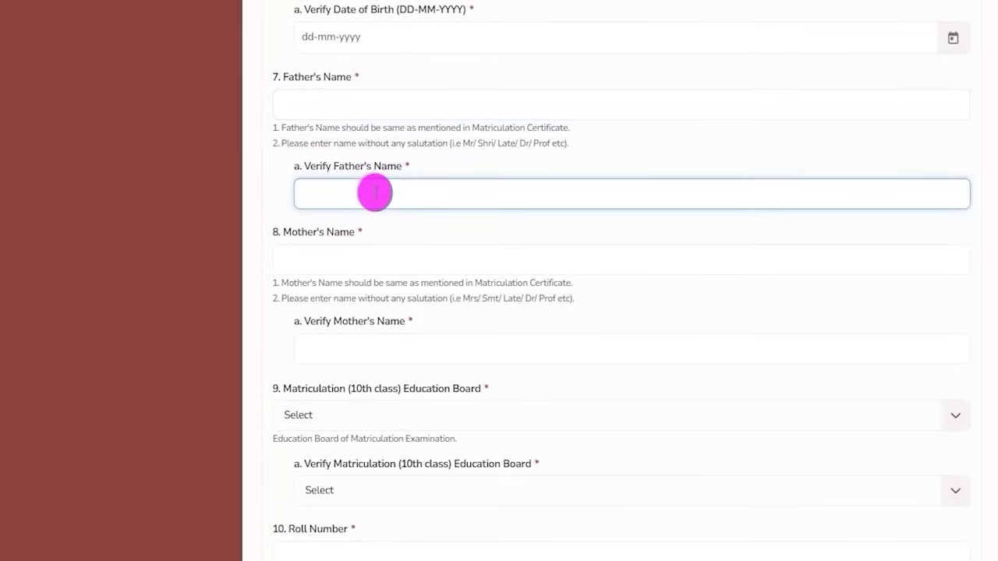
Step: Highlight the Mother's Name and Verify Mother's Name labels and place the cursor in each of their fields
{"action": "left_click_drag", "start_coordinate": [285, 232], "coordinate": [356, 234]}
{"action": "left_click", "coordinate": [348, 260]}
{"action": "left_click_drag", "start_coordinate": [304, 322], "coordinate": [367, 350]}
{"action": "left_click", "coordinate": [367, 350]}
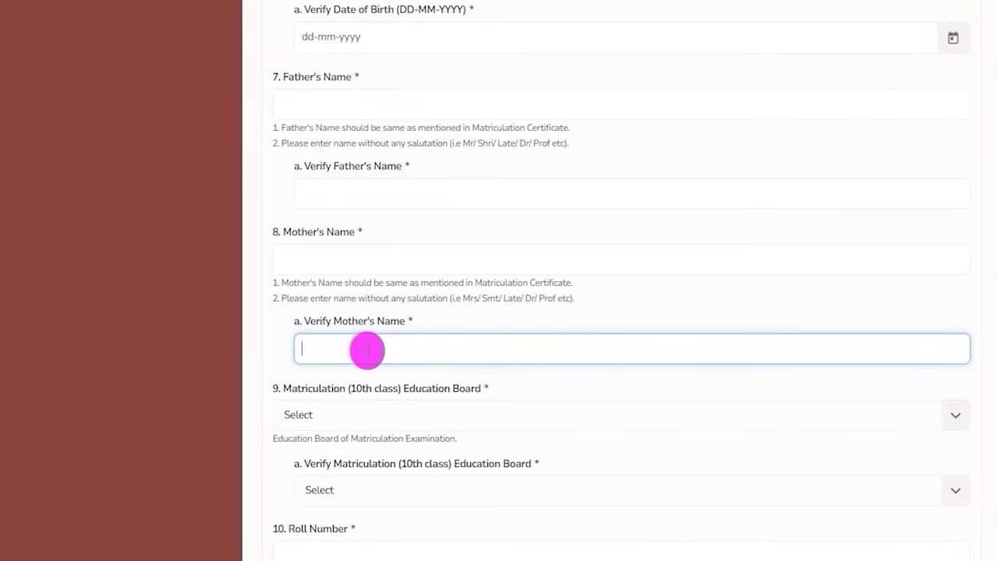
Step: Set the Matriculation (10th class) Education Board to Central Board of Secondary Education (CBSE)
{"action": "scroll", "coordinate": [367, 351], "scroll_direction": "down", "scroll_amount": 3}
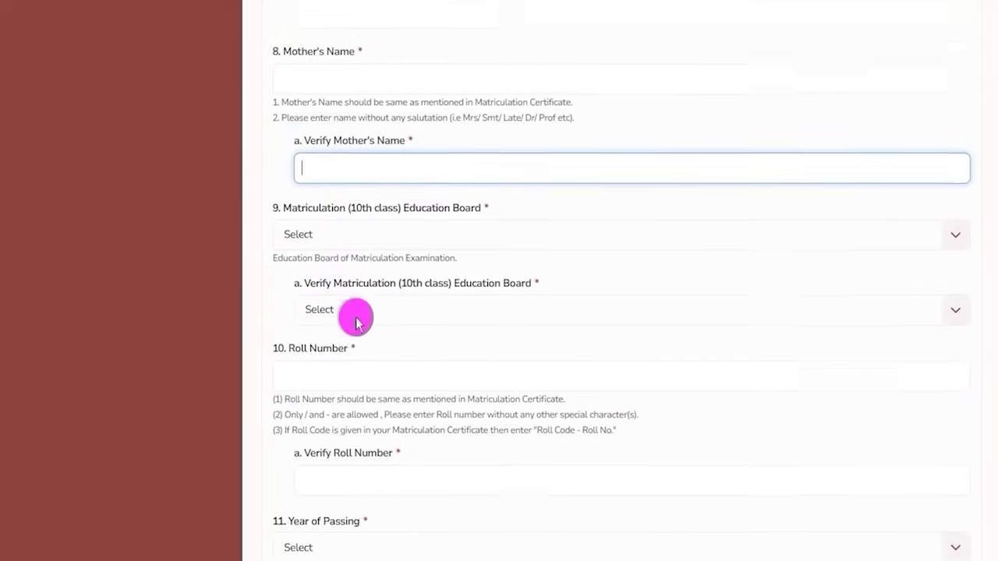
{"action": "left_click_drag", "start_coordinate": [311, 156], "coordinate": [451, 156]}
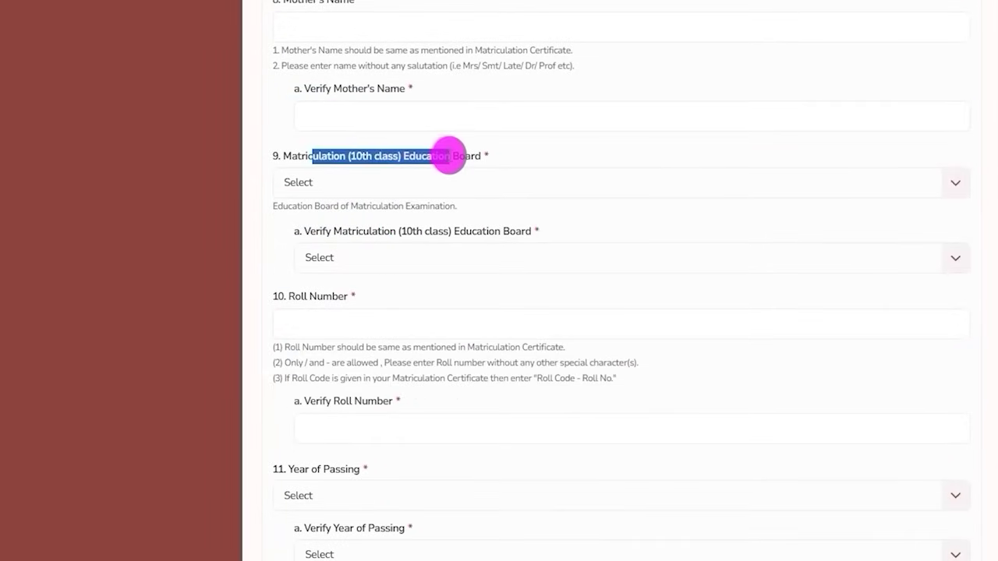
{"action": "left_click", "coordinate": [573, 186]}
{"action": "scroll", "coordinate": [401, 258], "scroll_direction": "down", "scroll_amount": 3}
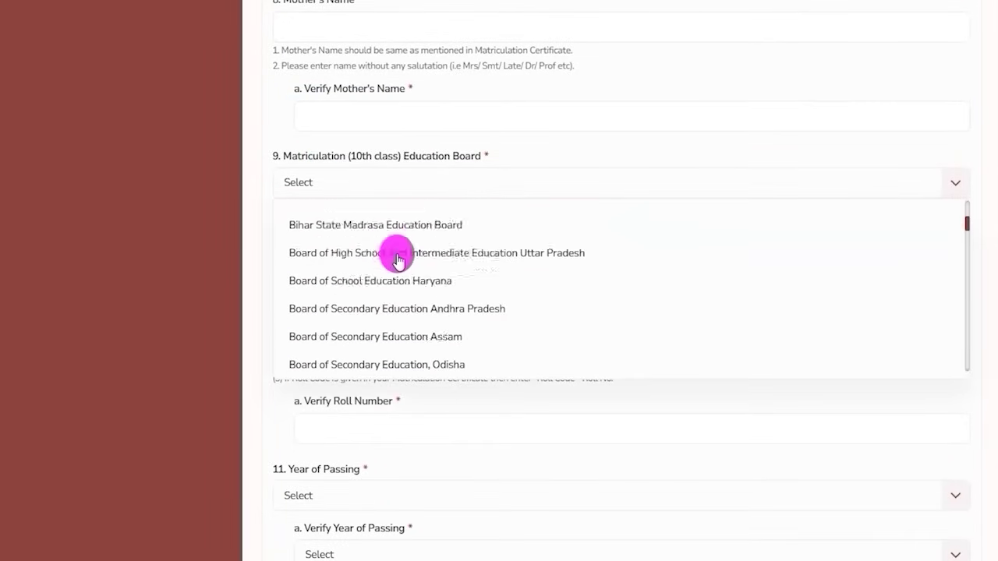
{"action": "scroll", "coordinate": [397, 262], "scroll_direction": "down", "scroll_amount": 2}
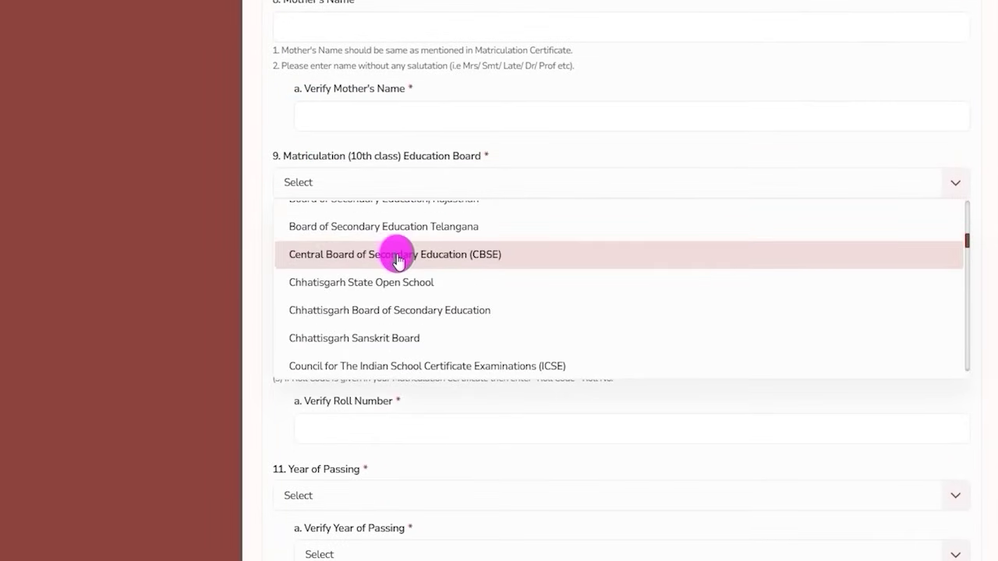
{"action": "left_click", "coordinate": [398, 255]}
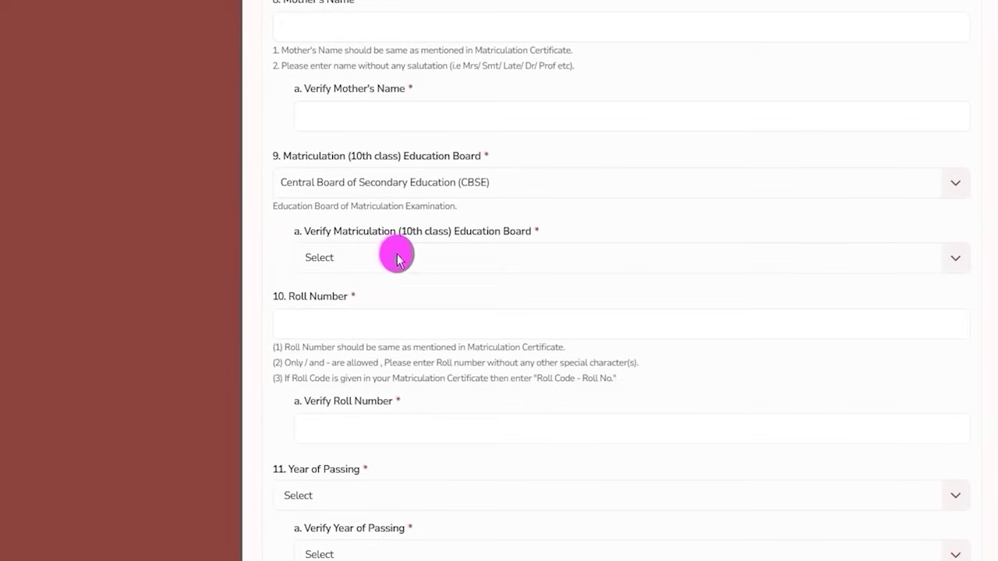
Step: Set Verify Matriculation (10th class) Education Board to Central Board of Secondary Education (CBSE) as well
{"action": "left_click", "coordinate": [396, 258]}
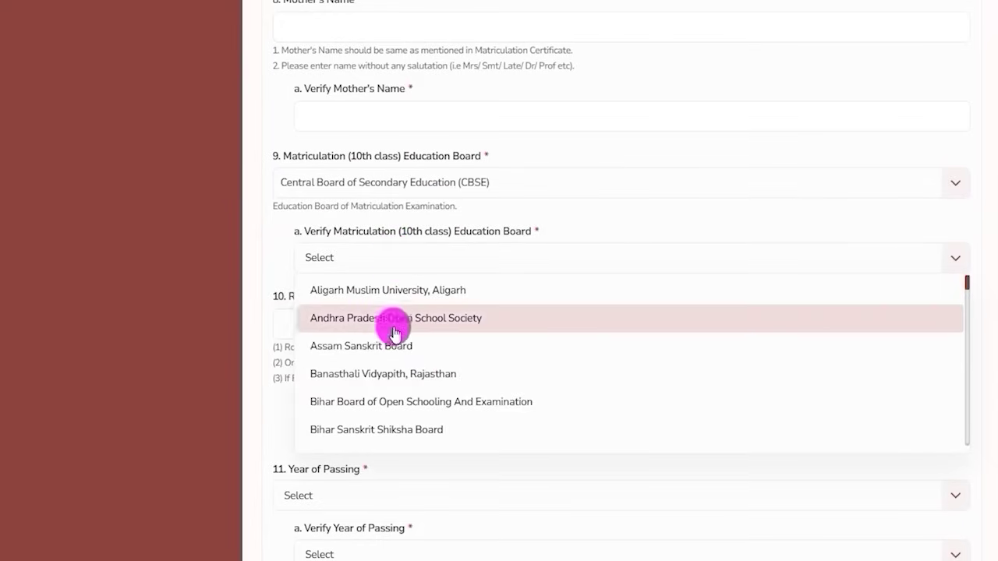
{"action": "scroll", "coordinate": [392, 348], "scroll_direction": "down", "scroll_amount": 3}
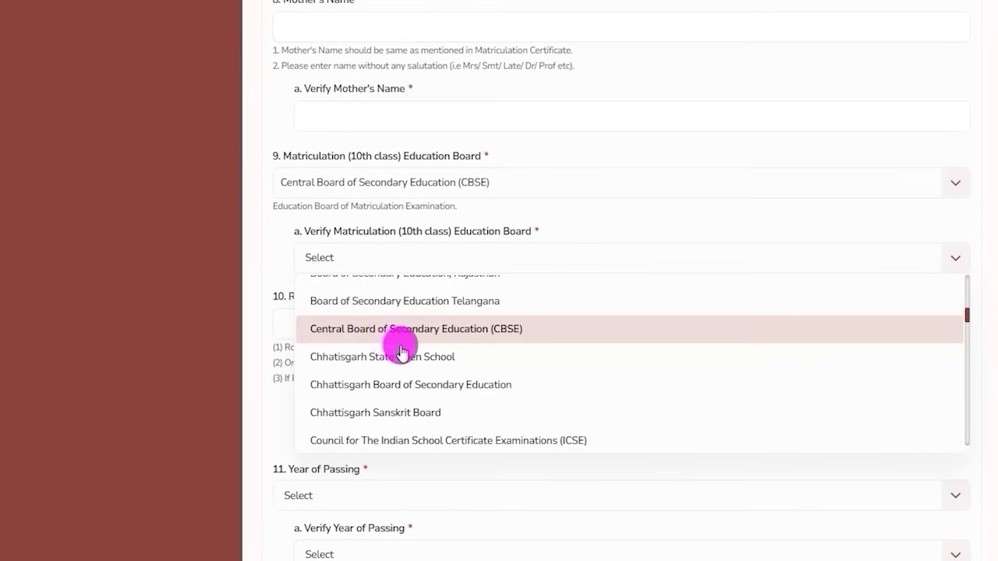
{"action": "scroll", "coordinate": [399, 349], "scroll_direction": "down", "scroll_amount": 5}
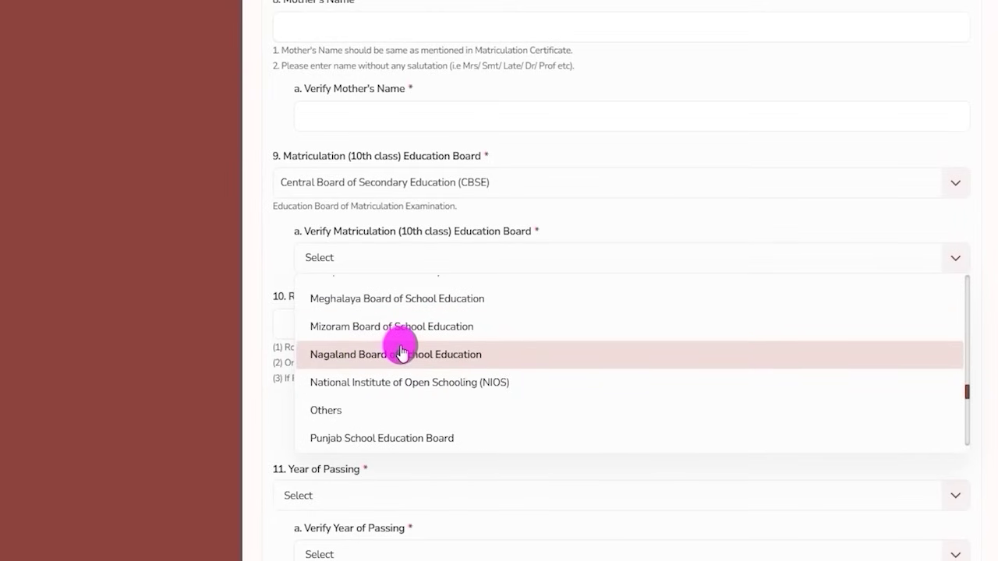
{"action": "scroll", "coordinate": [401, 352], "scroll_direction": "up", "scroll_amount": 5}
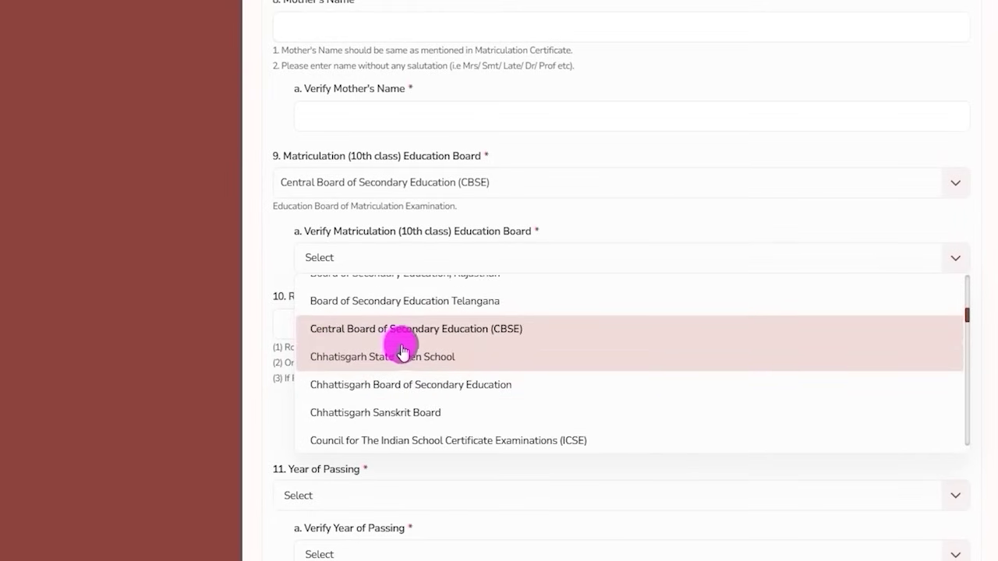
{"action": "left_click", "coordinate": [402, 343]}
Step: Place the cursor in the Roll Number and Verify Roll Number fields and highlight the Verify Roll Number label
{"action": "left_click", "coordinate": [332, 322]}
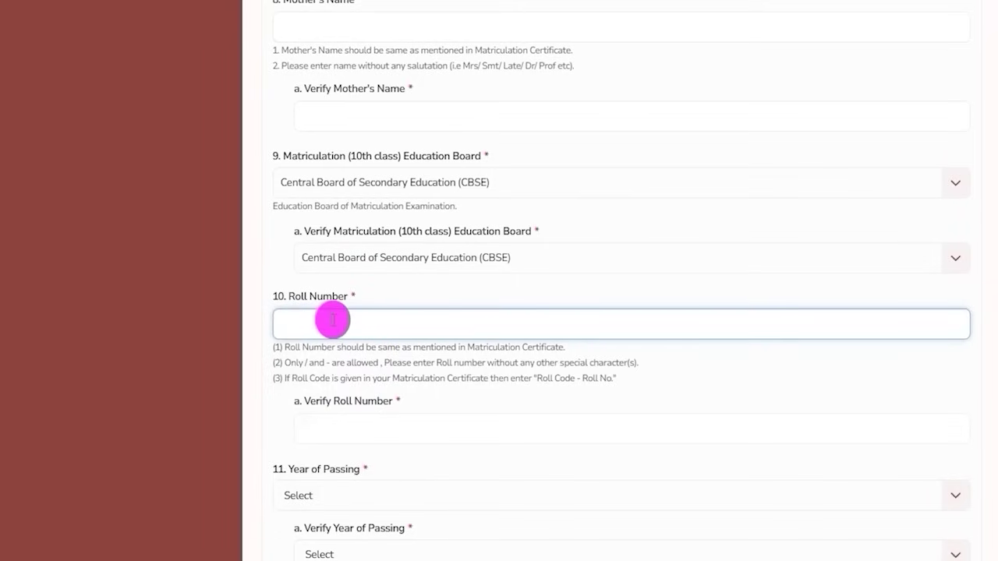
{"action": "left_click", "coordinate": [362, 431]}
{"action": "left_click_drag", "start_coordinate": [320, 400], "coordinate": [456, 422]}
Step: Set the Year of Passing to 2014
{"action": "scroll", "coordinate": [435, 332], "scroll_direction": "down", "scroll_amount": 4}
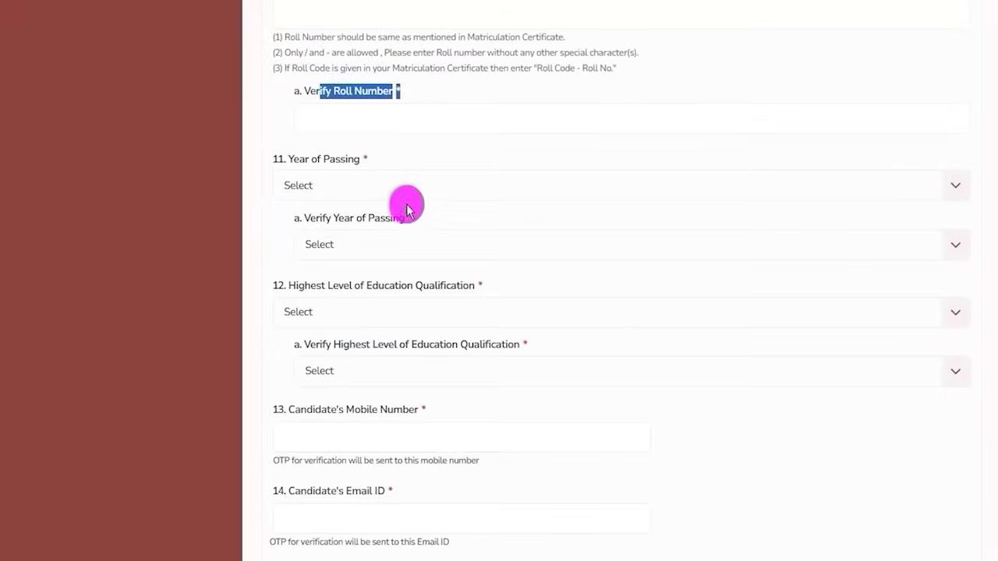
{"action": "left_click", "coordinate": [408, 191]}
{"action": "scroll", "coordinate": [361, 328], "scroll_direction": "down", "scroll_amount": 4}
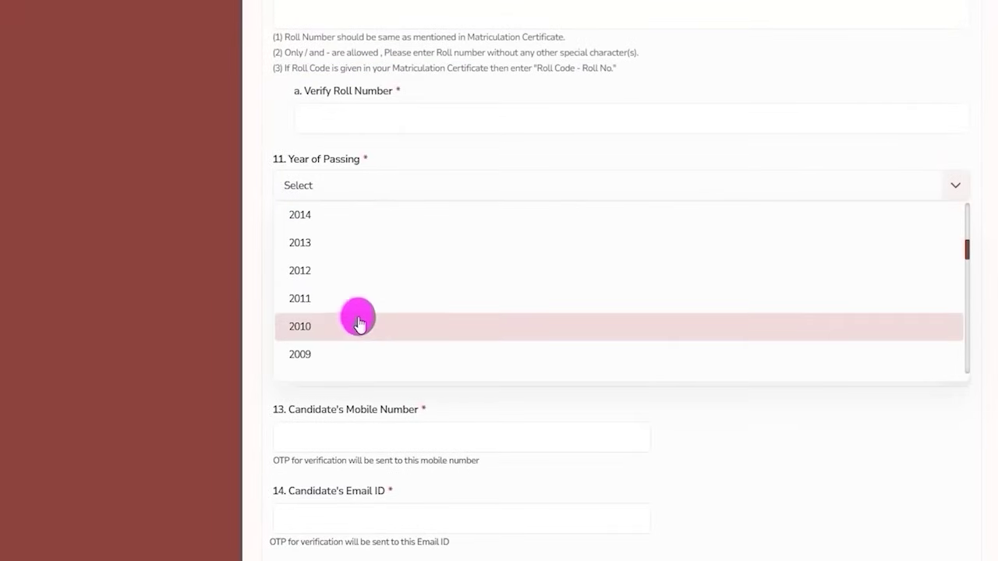
{"action": "left_click", "coordinate": [323, 228]}
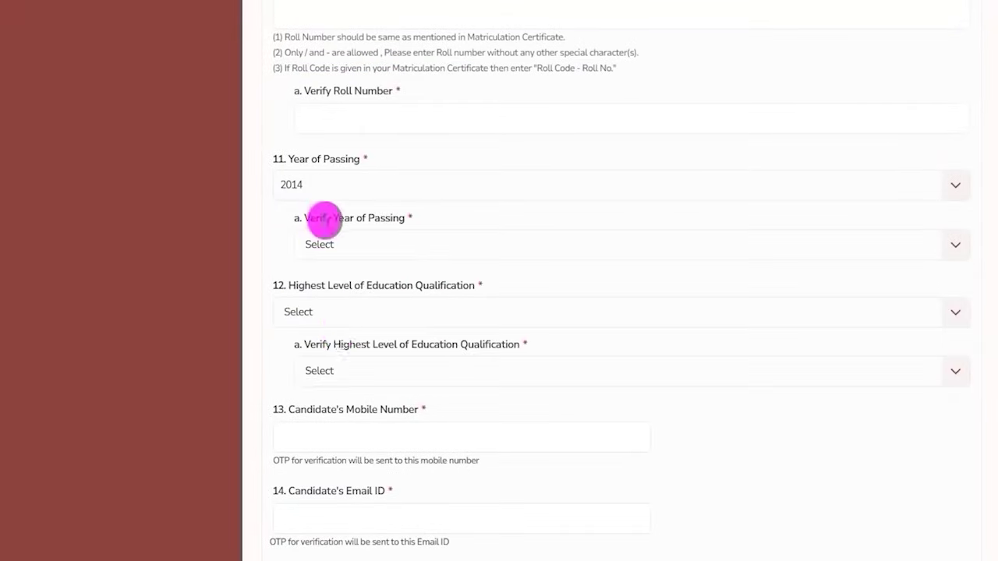
Step: Set both Highest Level of Education Qualification and its verification field to Post Graduation
{"action": "left_click", "coordinate": [378, 312]}
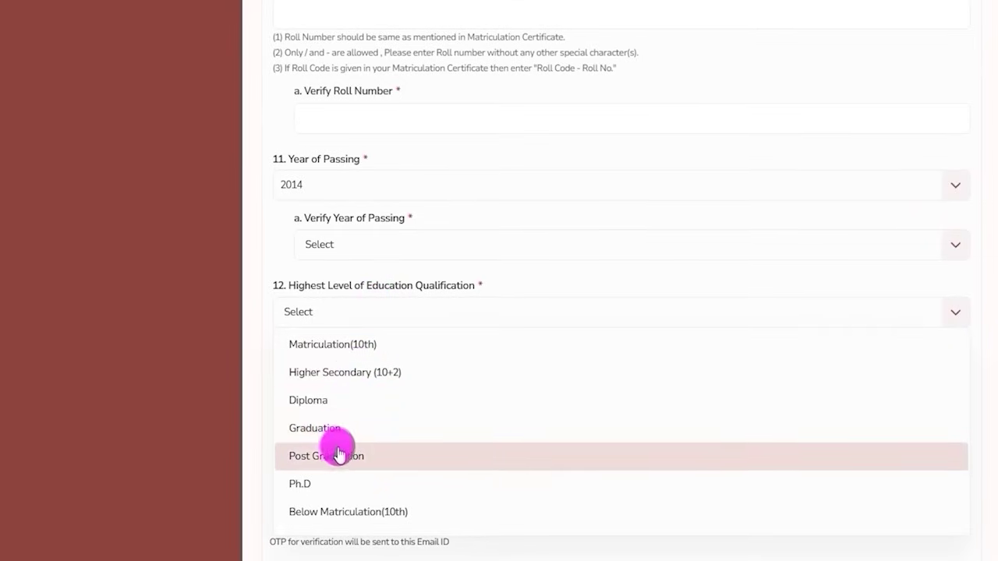
{"action": "left_click", "coordinate": [337, 455]}
{"action": "scroll", "coordinate": [385, 323], "scroll_direction": "down", "scroll_amount": 1}
{"action": "left_click_drag", "start_coordinate": [343, 267], "coordinate": [421, 276]}
{"action": "left_click", "coordinate": [408, 297]}
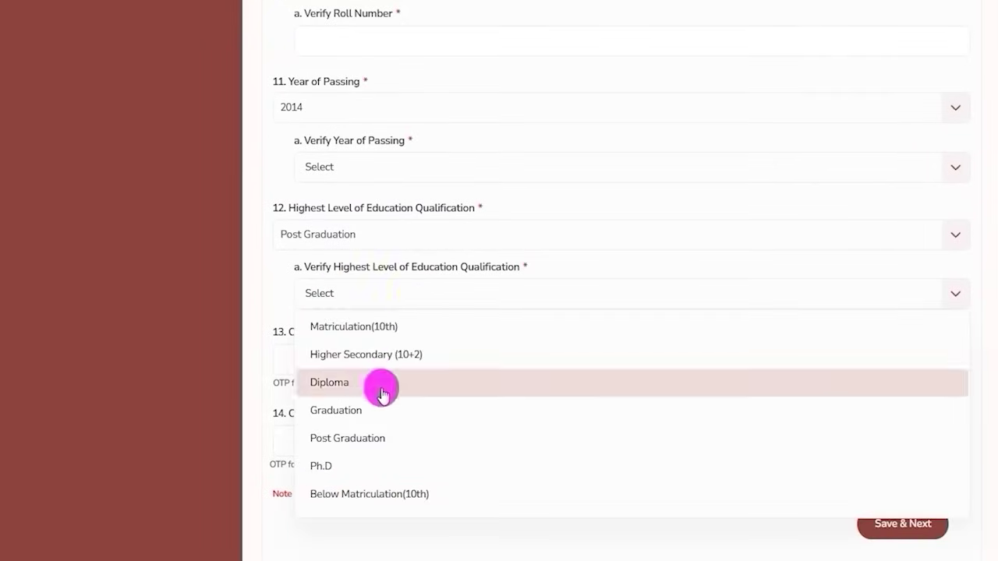
{"action": "left_click", "coordinate": [345, 437]}
Step: Highlight the Candidate's Mobile Number and Email ID labels, and save the personal details to proceed
{"action": "scroll", "coordinate": [686, 419], "scroll_direction": "down", "scroll_amount": 3}
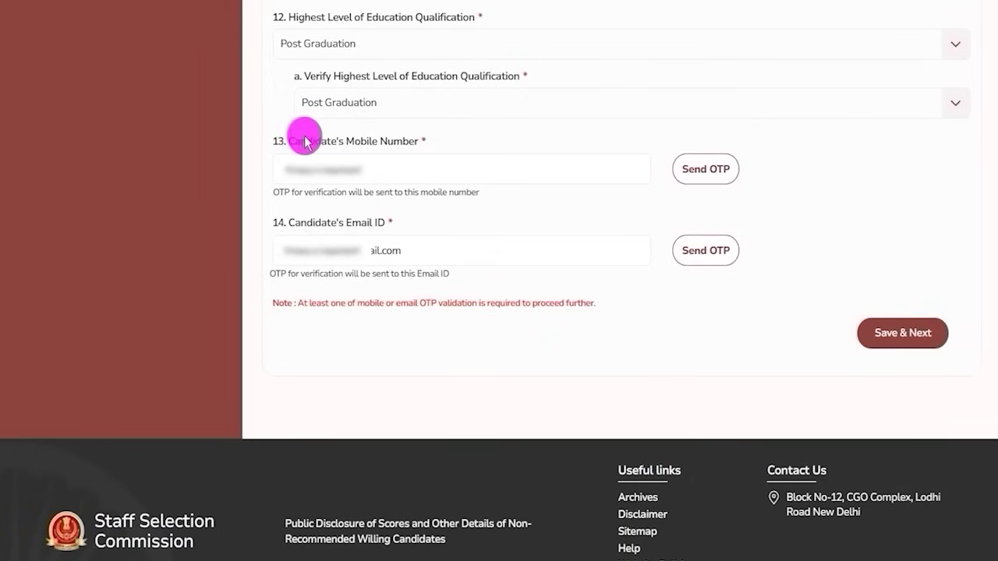
{"action": "left_click_drag", "start_coordinate": [306, 141], "coordinate": [409, 141]}
{"action": "left_click_drag", "start_coordinate": [306, 222], "coordinate": [370, 223]}
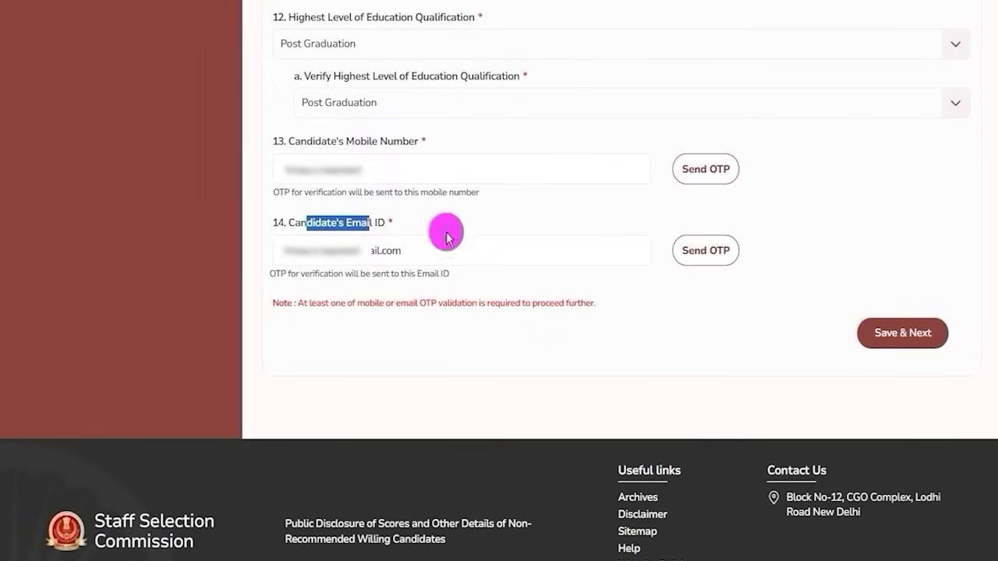
{"action": "left_click", "coordinate": [422, 195]}
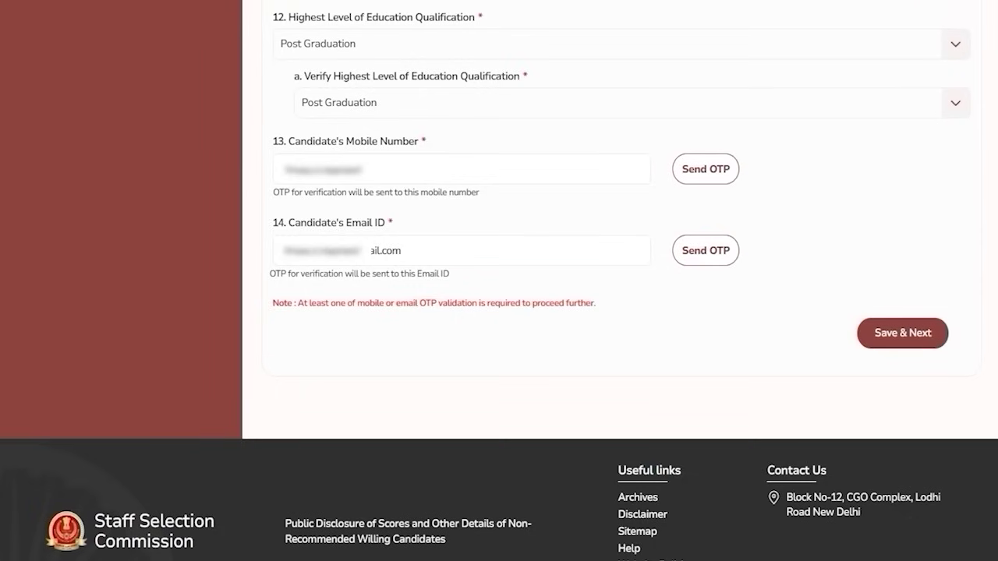
{"action": "left_click_drag", "start_coordinate": [819, 277], "coordinate": [965, 363]}
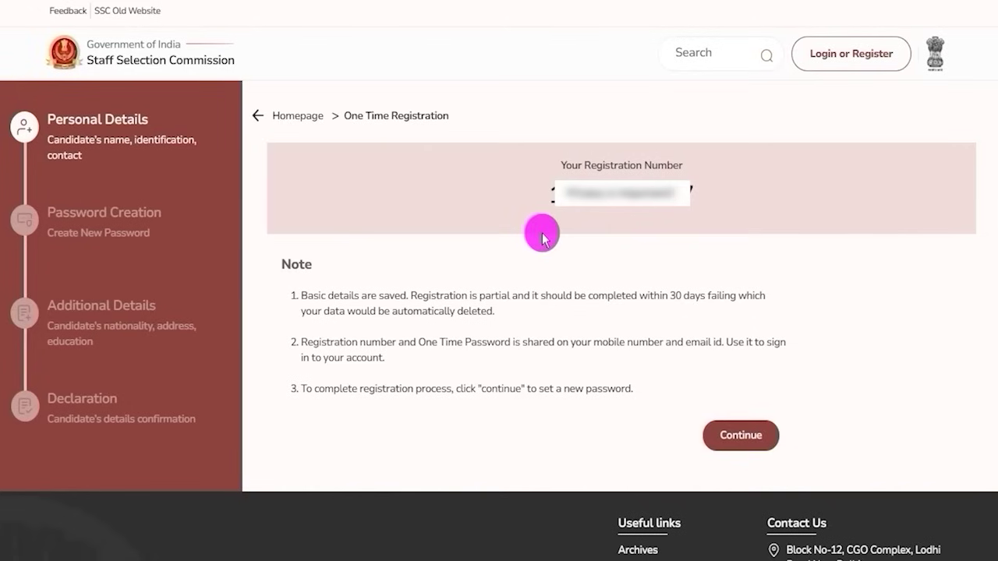
Step: Highlight the issued registration number and continue to the candidate sign-in page for password creation
{"action": "left_click_drag", "start_coordinate": [552, 194], "coordinate": [692, 194]}
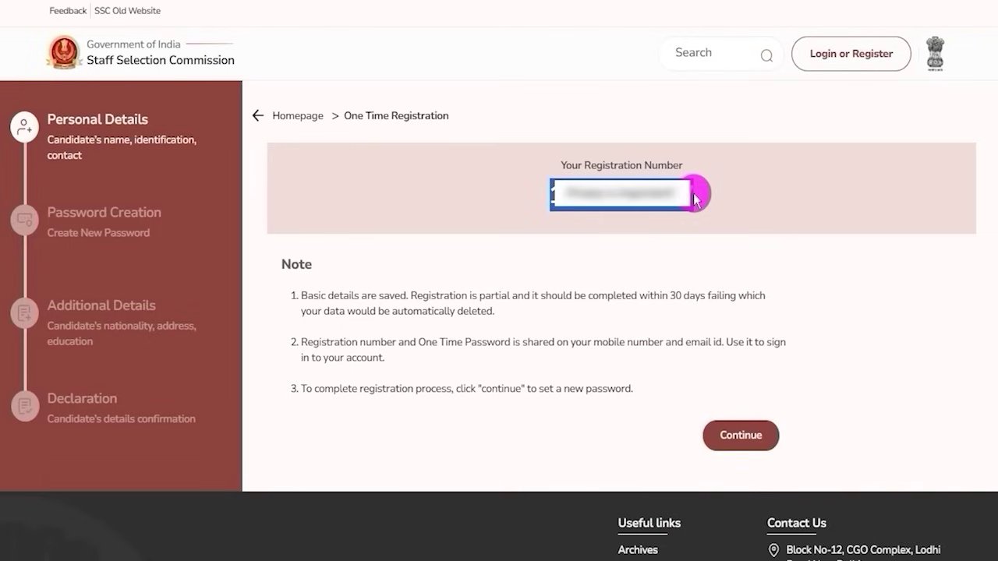
{"action": "left_click", "coordinate": [600, 193]}
{"action": "left_click_drag", "start_coordinate": [550, 193], "coordinate": [690, 201]}
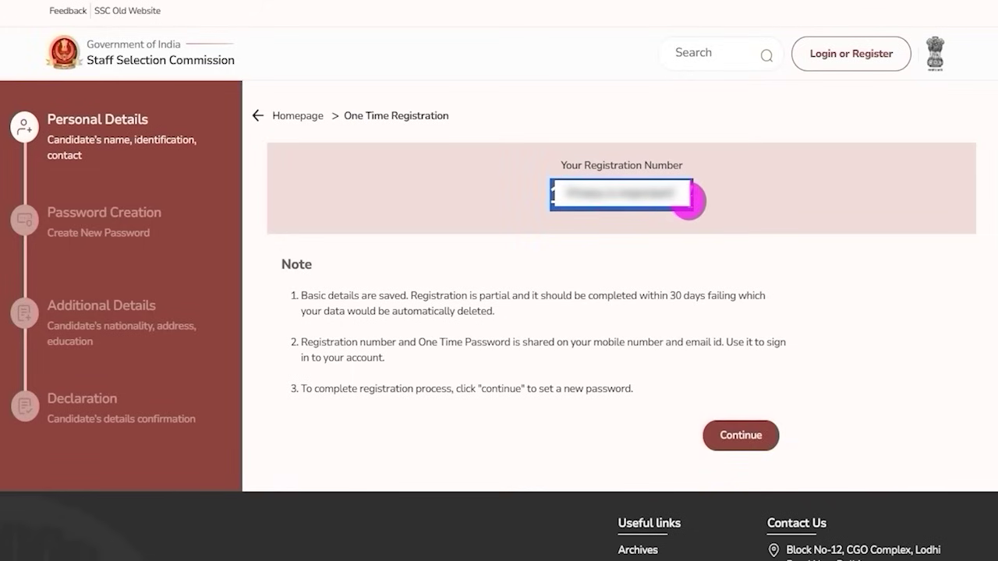
{"action": "left_click", "coordinate": [630, 428]}
{"action": "mouse_move", "coordinate": [667, 398]}
{"action": "left_mouse_down"}
{"action": "mouse_move", "coordinate": [784, 441]}
{"action": "mouse_move", "coordinate": [801, 464]}
{"action": "left_mouse_up"}
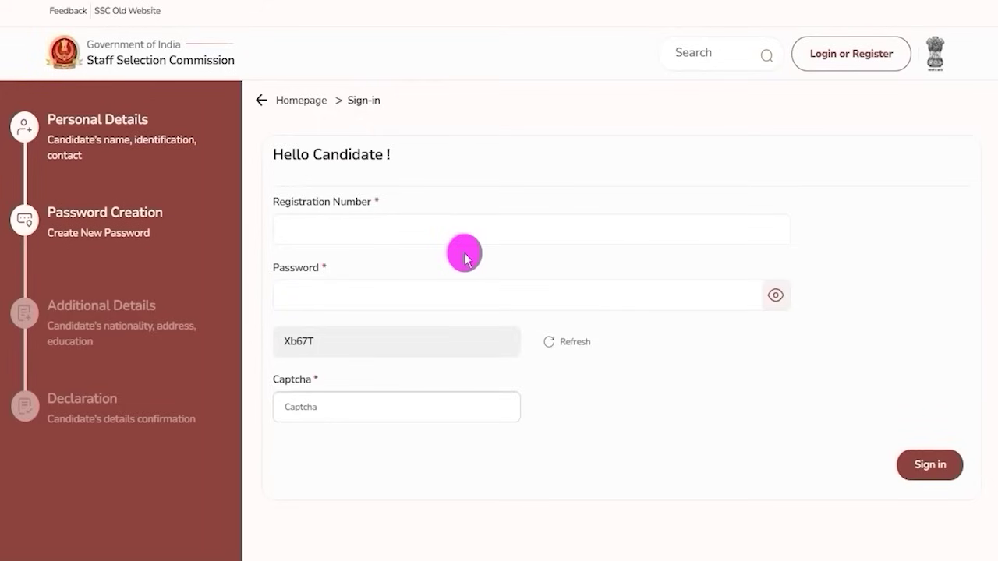
Step: Check the Registration Number, Password and Captcha fields by placing the cursor in them, and sign in to reach the password change form
{"action": "left_click_drag", "start_coordinate": [278, 201], "coordinate": [349, 205]}
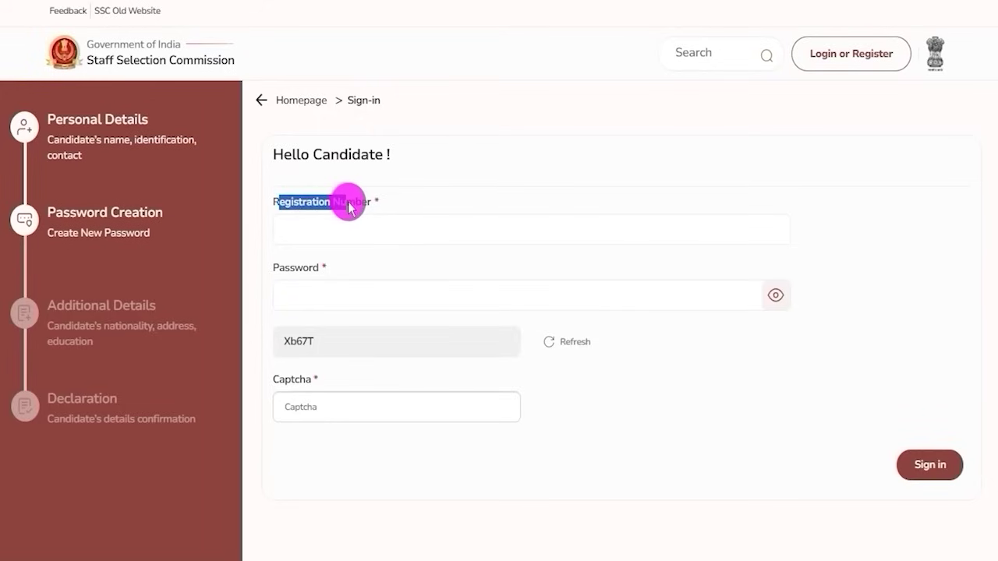
{"action": "left_click", "coordinate": [348, 231]}
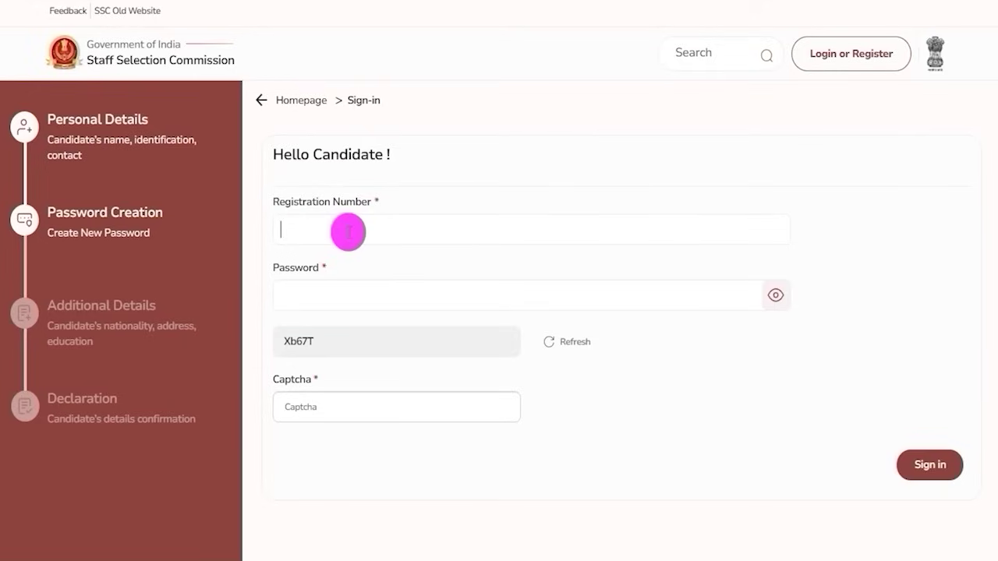
{"action": "left_click", "coordinate": [348, 293]}
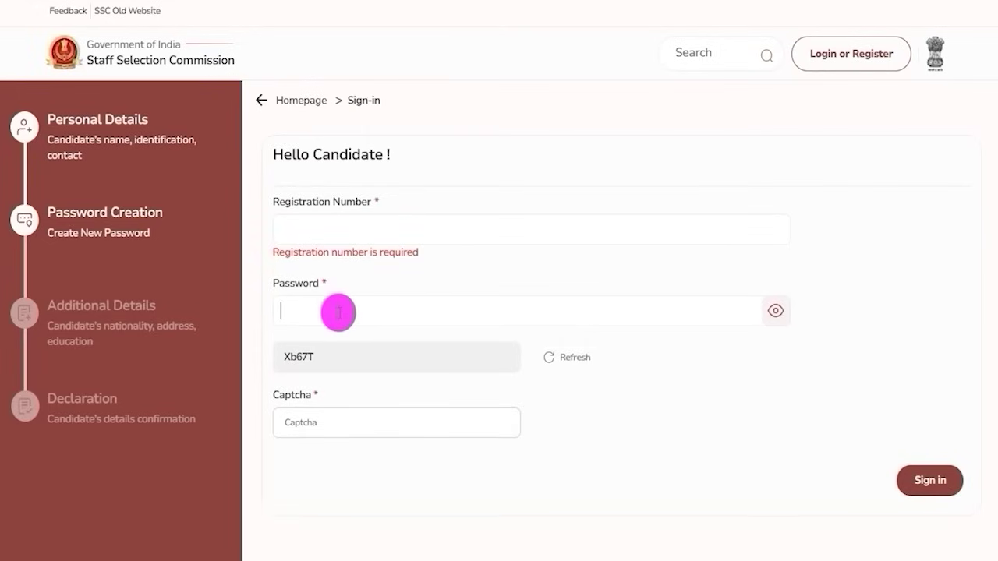
{"action": "left_click", "coordinate": [298, 351]}
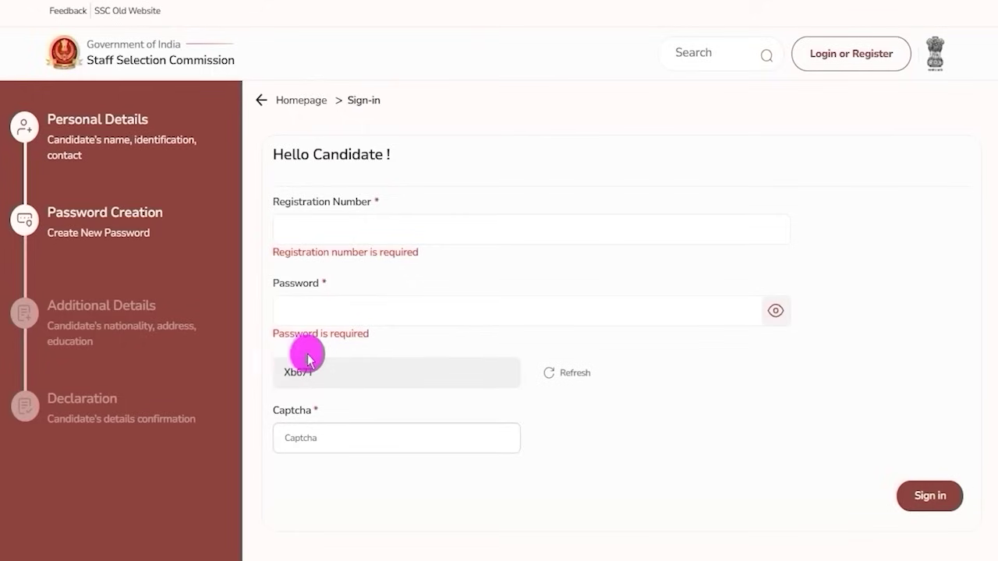
{"action": "left_click", "coordinate": [309, 436]}
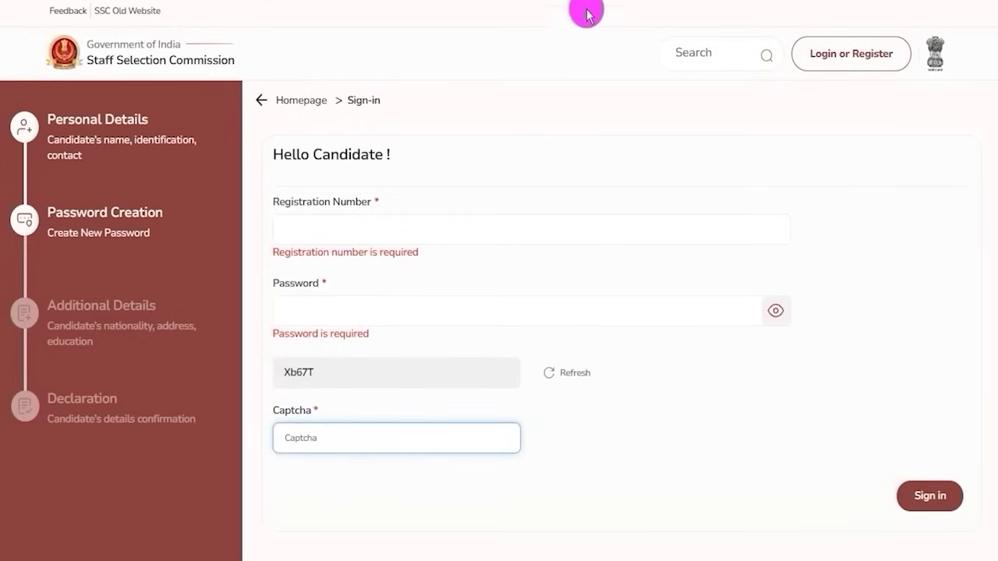
{"action": "mouse_move", "coordinate": [857, 462]}
{"action": "left_mouse_down"}
{"action": "mouse_move", "coordinate": [962, 486]}
{"action": "mouse_move", "coordinate": [980, 524]}
{"action": "left_mouse_up"}
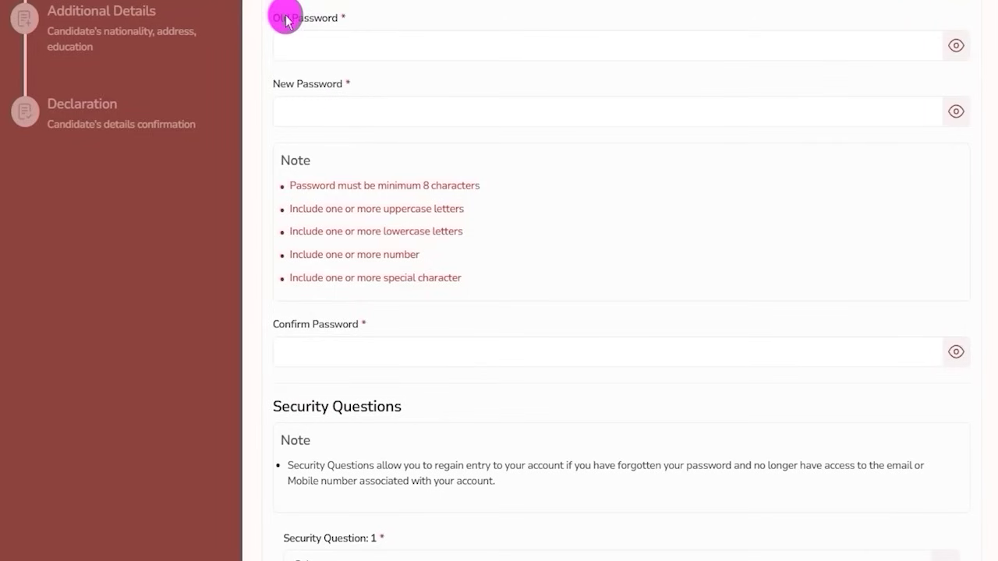
Step: Highlight the Old Password label and place the cursor in the Old Password and New Password fields
{"action": "left_click_drag", "start_coordinate": [280, 18], "coordinate": [323, 39]}
{"action": "left_click", "coordinate": [328, 53]}
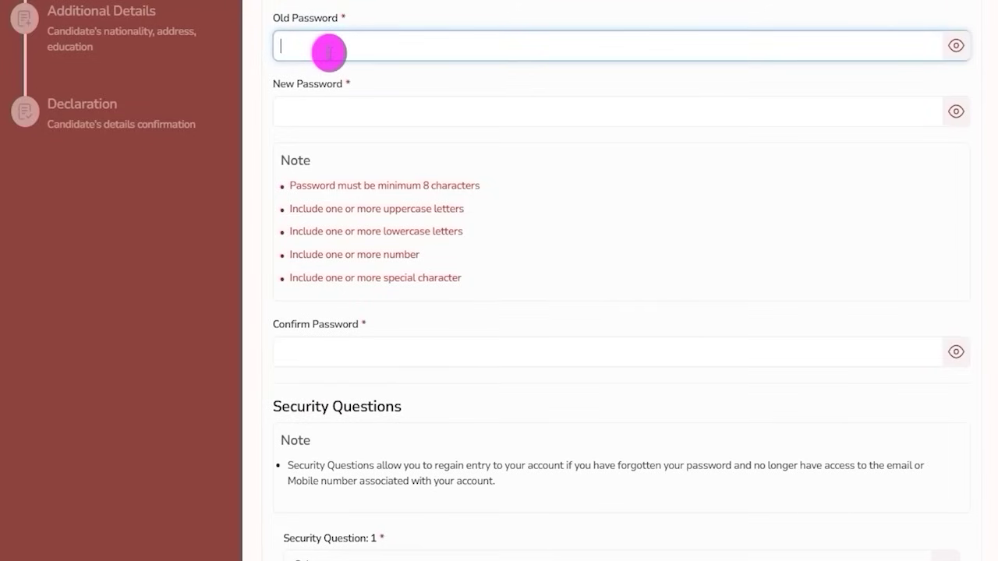
{"action": "left_click", "coordinate": [328, 113]}
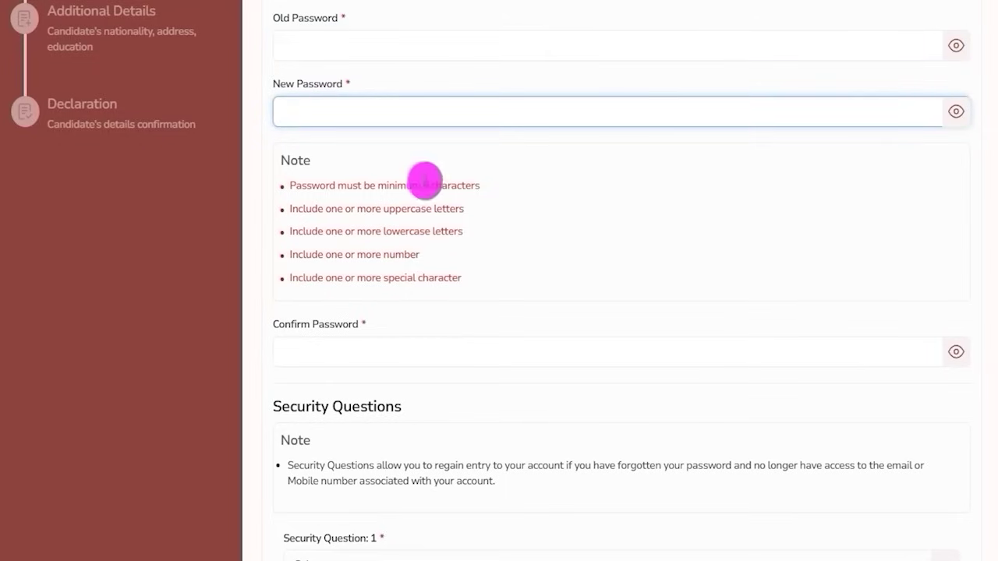
Step: Highlight the New Password rules on minimum length and uppercase and lowercase letters, and select the sample password in Notepad
{"action": "left_click_drag", "start_coordinate": [421, 186], "coordinate": [445, 190]}
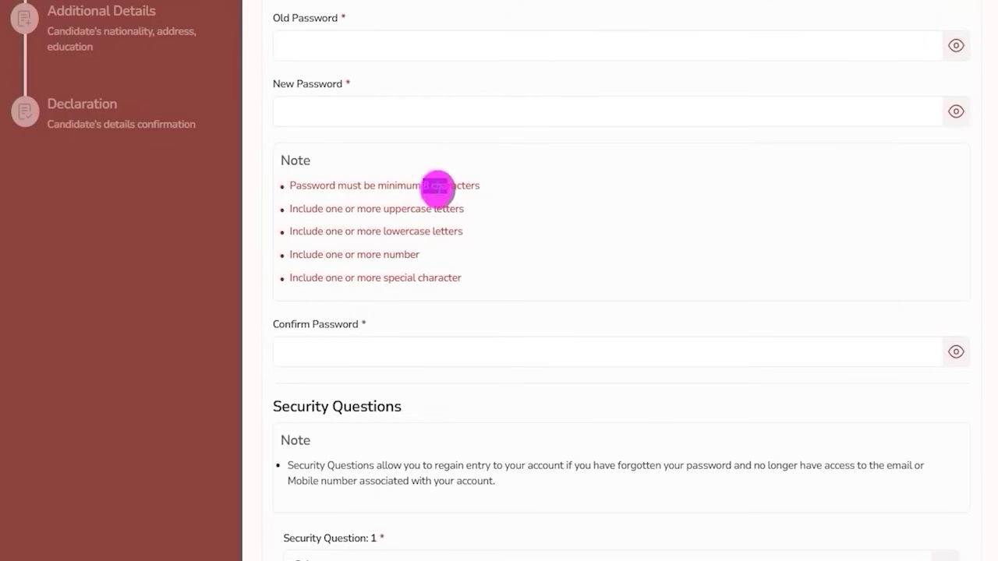
{"action": "left_click_drag", "start_coordinate": [346, 210], "coordinate": [376, 242]}
{"action": "left_click", "coordinate": [375, 253]}
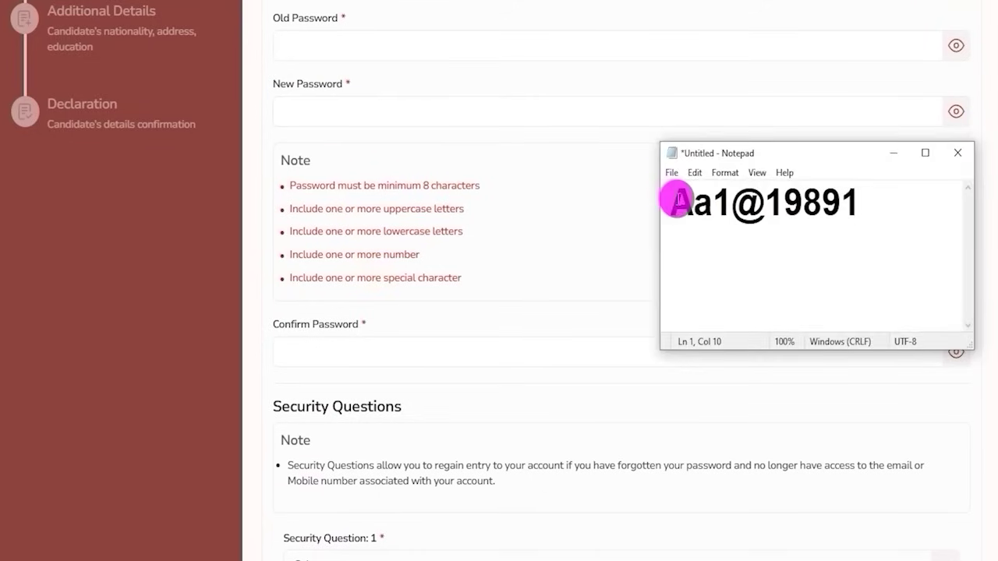
{"action": "left_click_drag", "start_coordinate": [676, 202], "coordinate": [750, 204]}
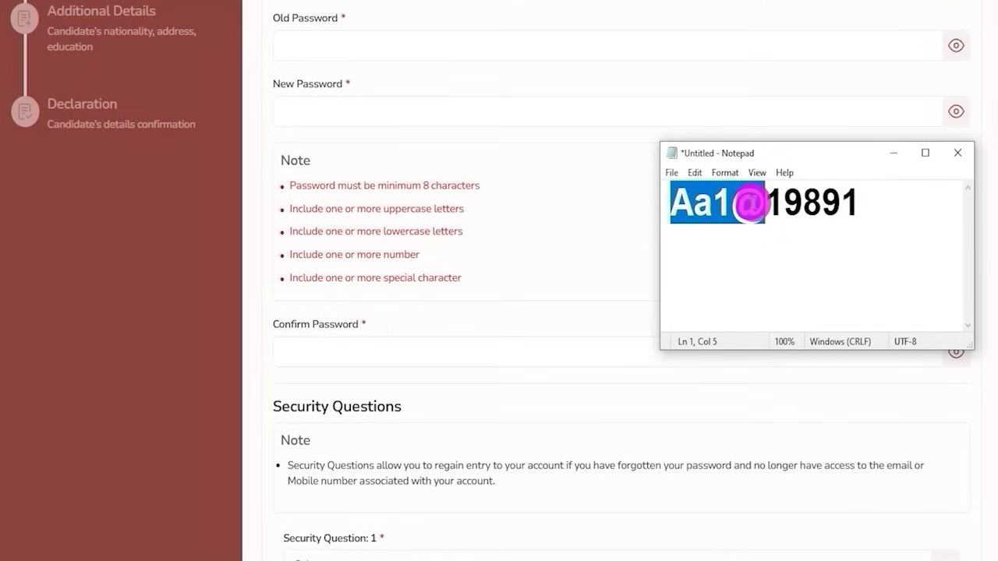
{"action": "left_click_drag", "start_coordinate": [750, 205], "coordinate": [856, 205]}
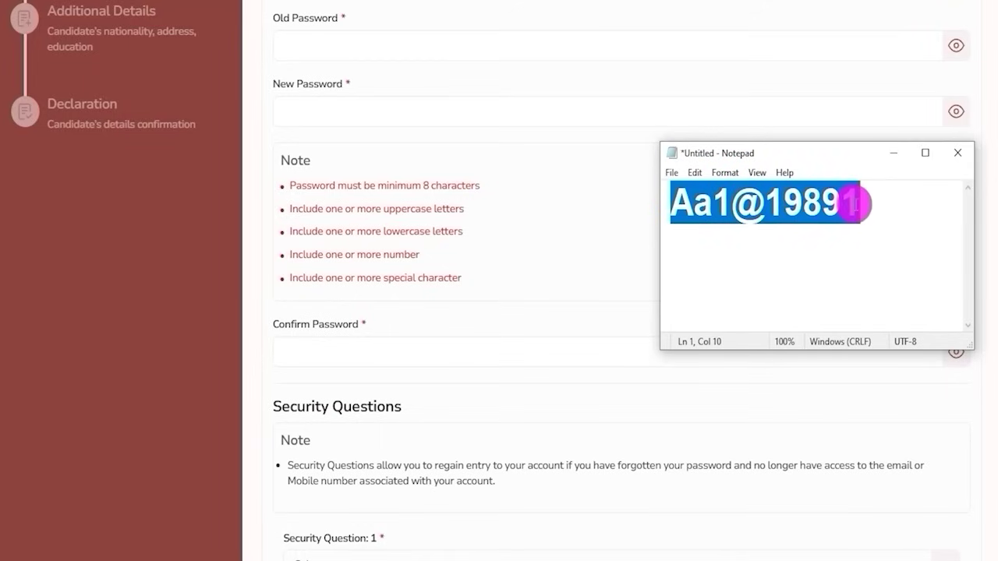
Step: Check the New Password and Confirm Password fields by placing the cursor in each, and highlight the Confirm Password label
{"action": "left_click", "coordinate": [414, 110]}
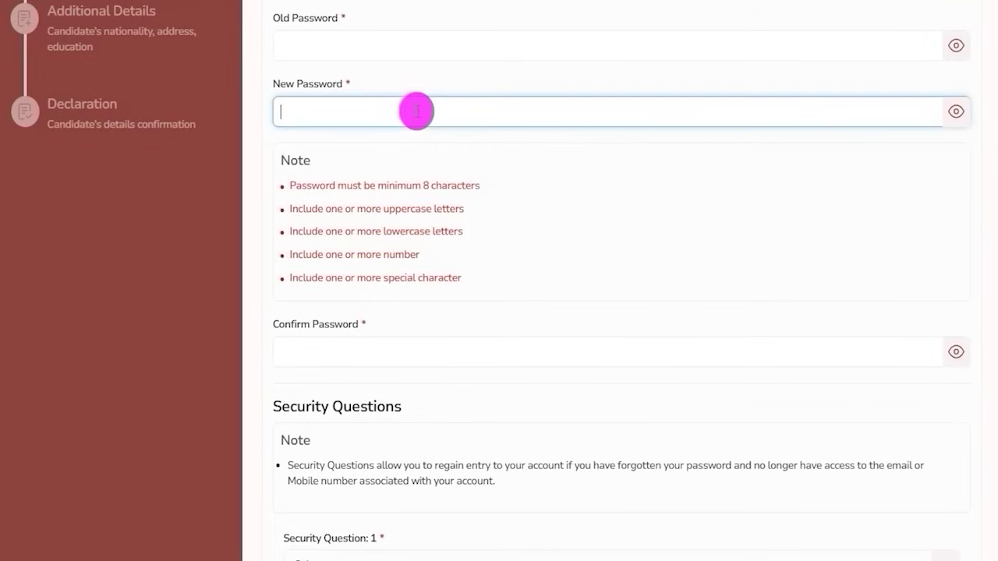
{"action": "left_click_drag", "start_coordinate": [292, 319], "coordinate": [346, 345]}
{"action": "left_click", "coordinate": [350, 351]}
{"action": "scroll", "coordinate": [457, 352], "scroll_direction": "down", "scroll_amount": 3}
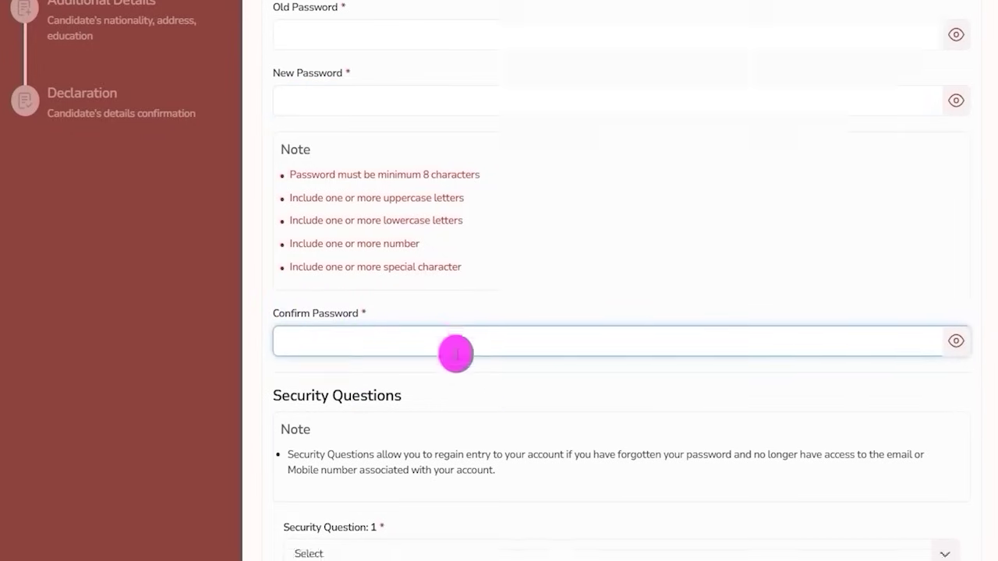
Step: Set Security Question 1 to "What is your favorite movie?" and place the cursor in its Answer field
{"action": "scroll", "coordinate": [439, 290], "scroll_direction": "down", "scroll_amount": 1}
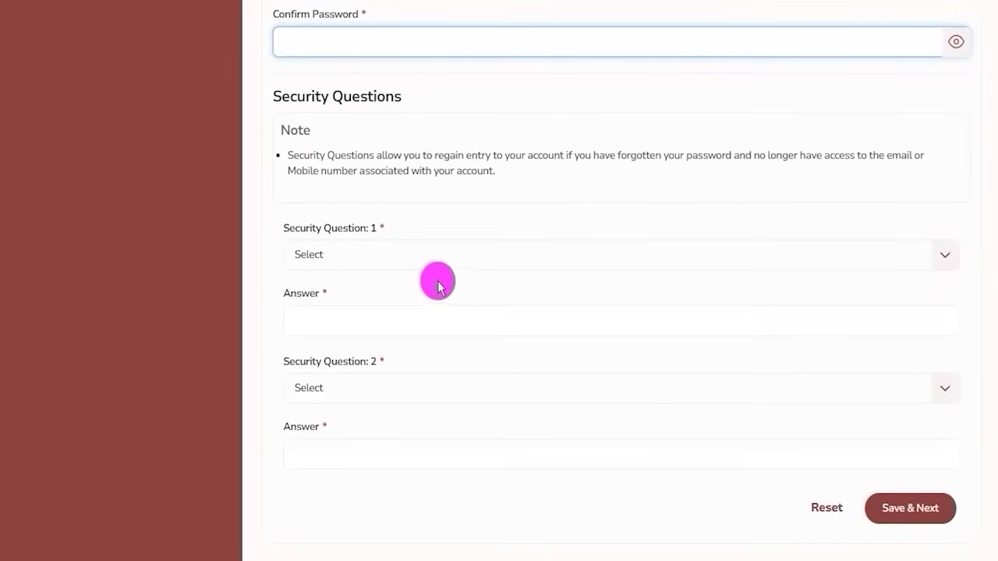
{"action": "left_click", "coordinate": [391, 263]}
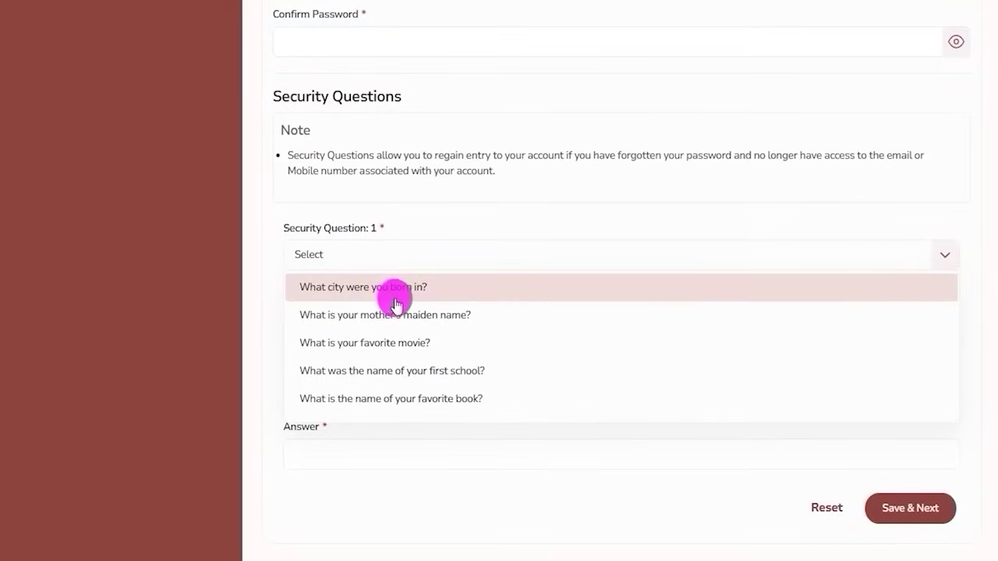
{"action": "left_click", "coordinate": [397, 337]}
{"action": "left_click", "coordinate": [346, 314]}
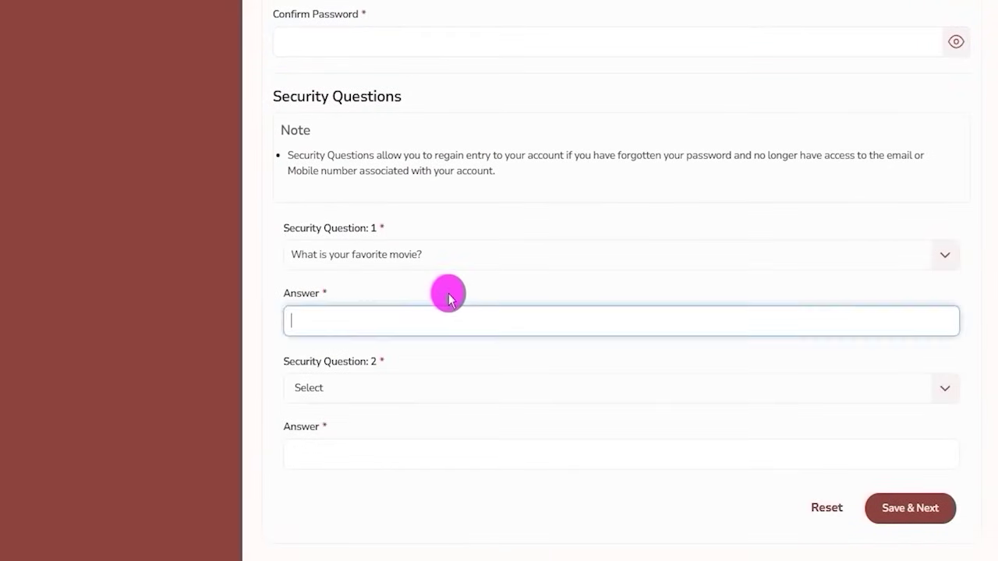
Step: Highlight the Security Question 2 label, set the question to "What city were you born in?" and place the cursor in its Answer field
{"action": "scroll", "coordinate": [445, 292], "scroll_direction": "down", "scroll_amount": 1}
{"action": "left_click_drag", "start_coordinate": [308, 283], "coordinate": [380, 294]}
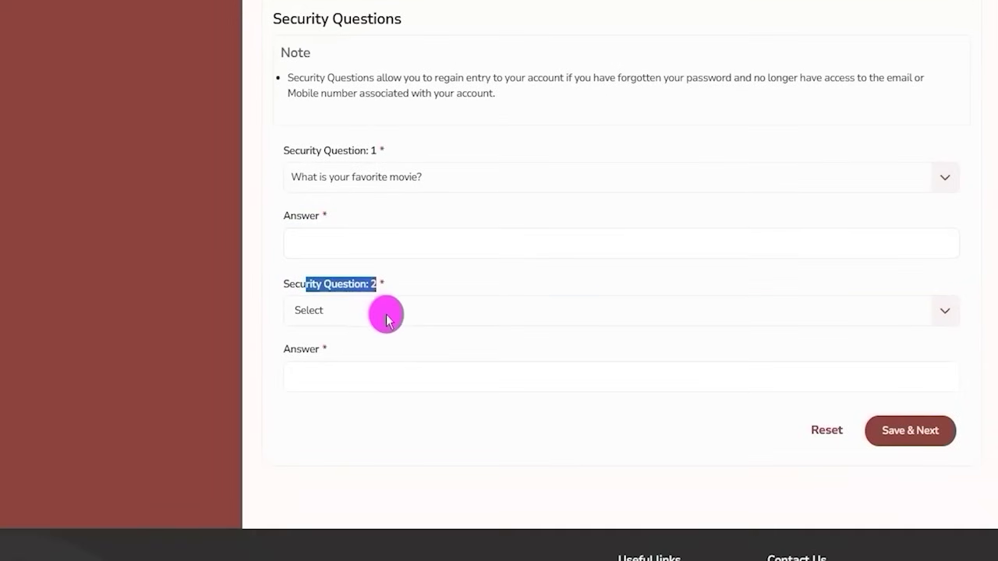
{"action": "left_click", "coordinate": [387, 313]}
{"action": "left_click", "coordinate": [382, 342]}
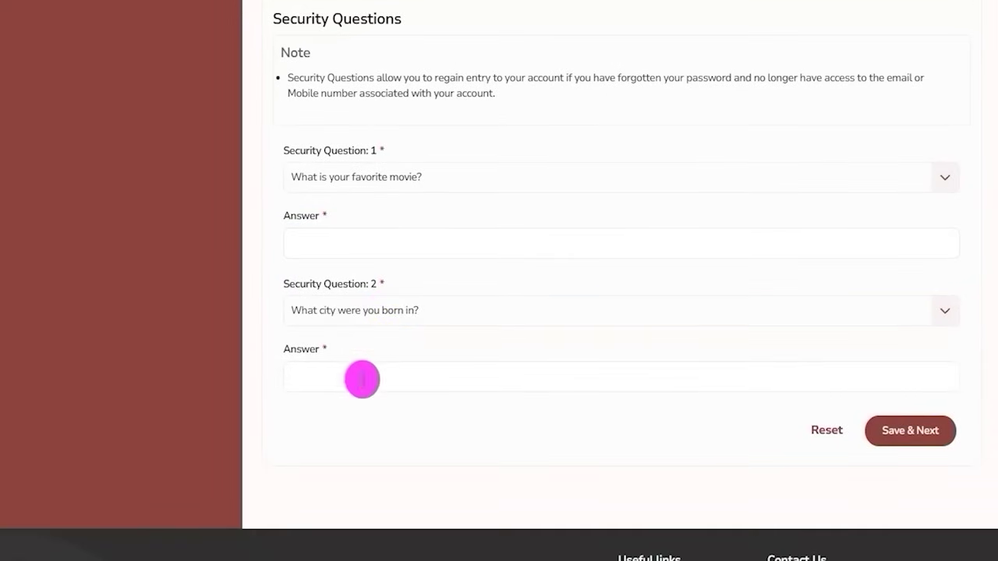
{"action": "left_click", "coordinate": [362, 378]}
Step: Mark Save & Next with the pen, and on the sign-in page tick the Registration Number, Password and Captcha fields, underline the captcha code and point to Login
{"action": "key", "text": "ctrl+2"}
{"action": "mouse_move", "coordinate": [853, 401]}
{"action": "left_mouse_down"}
{"action": "mouse_move", "coordinate": [938, 419]}
{"action": "mouse_move", "coordinate": [962, 454]}
{"action": "left_mouse_up"}
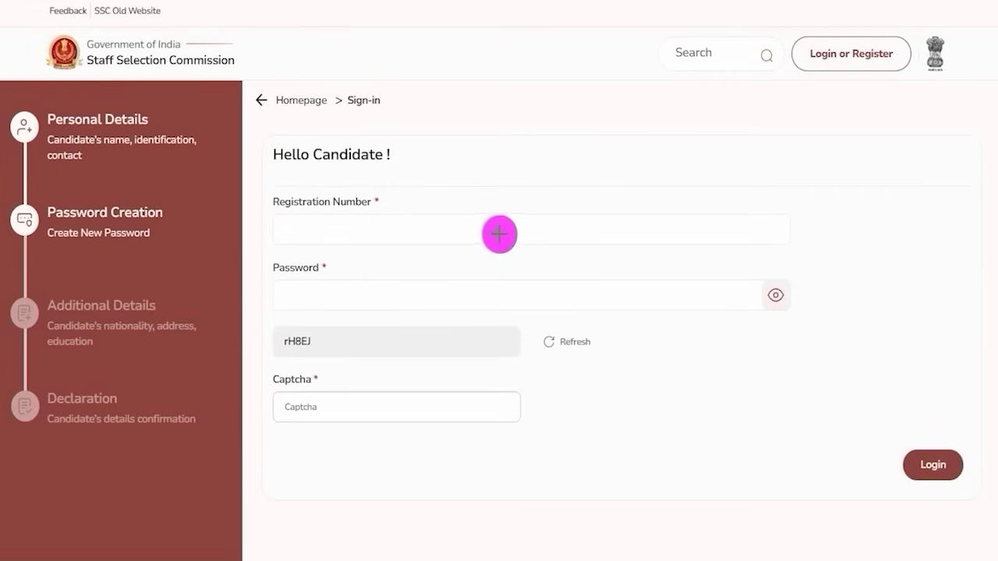
{"action": "left_click_drag", "start_coordinate": [500, 235], "coordinate": [572, 192]}
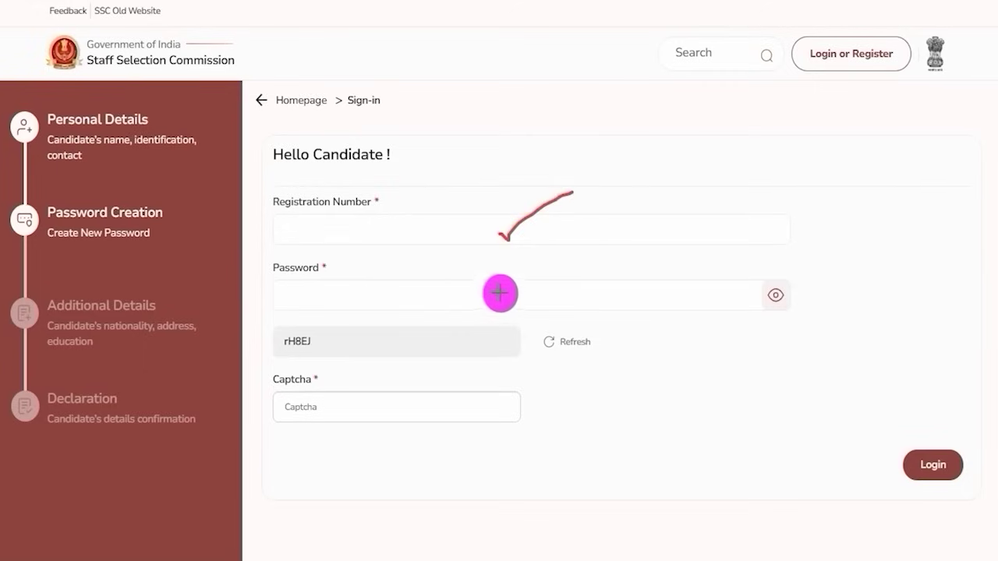
{"action": "left_click_drag", "start_coordinate": [491, 294], "coordinate": [576, 254]}
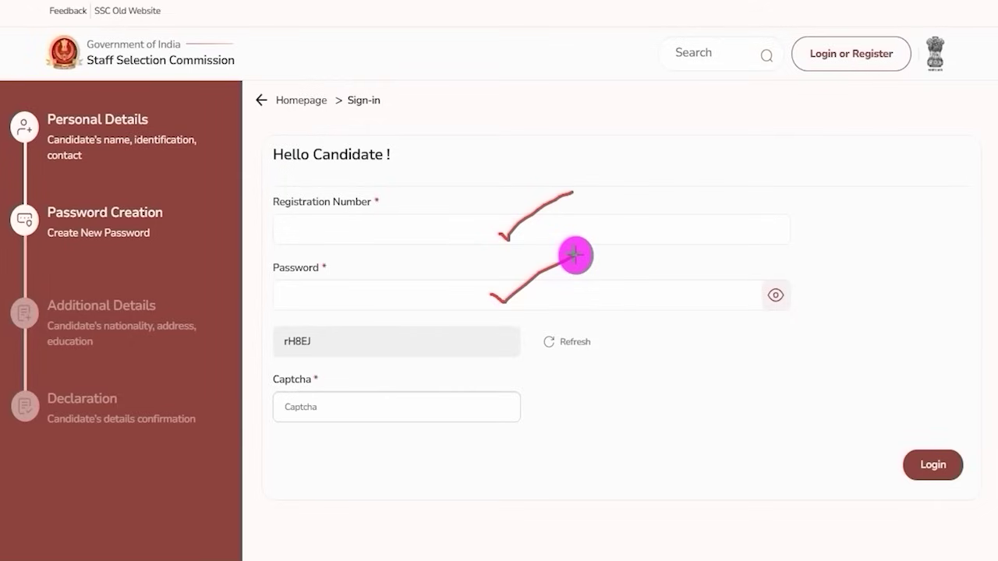
{"action": "left_click_drag", "start_coordinate": [283, 351], "coordinate": [323, 352]}
{"action": "left_click_drag", "start_coordinate": [407, 403], "coordinate": [478, 372]}
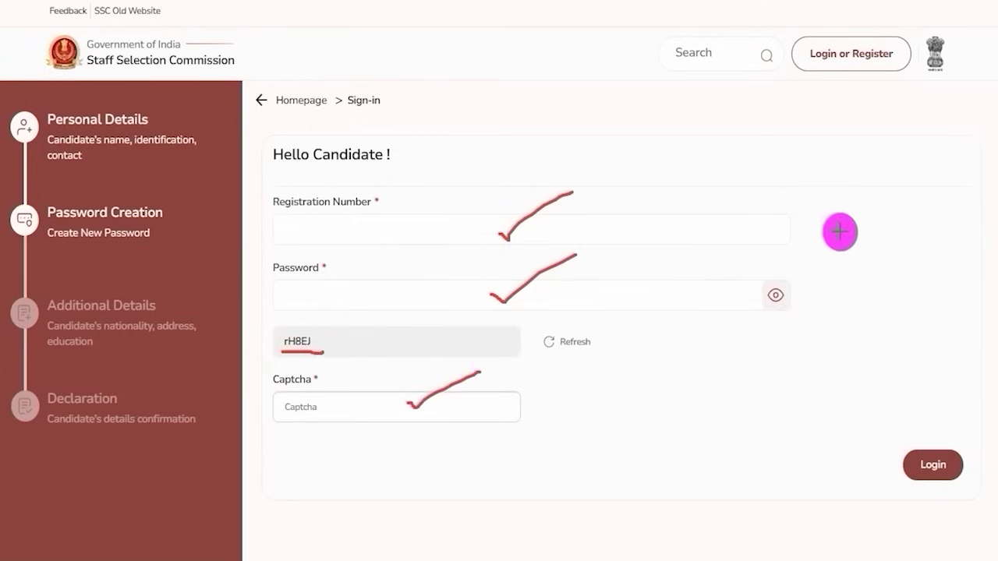
{"action": "left_click_drag", "start_coordinate": [964, 259], "coordinate": [949, 426]}
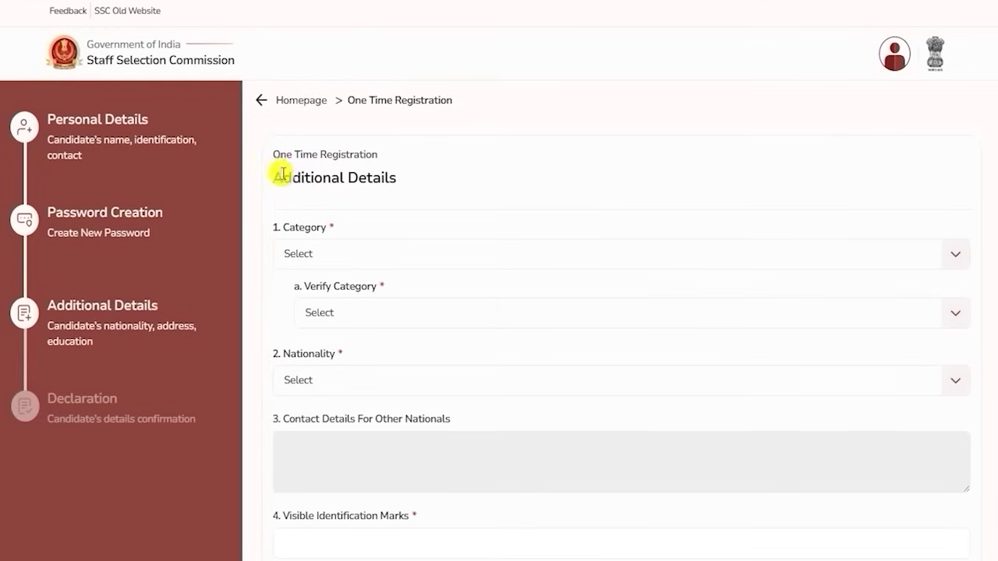
Step: Highlight the Additional Details heading and set both Category and Verify Category to OBC
{"action": "left_click_drag", "start_coordinate": [274, 176], "coordinate": [366, 176]}
{"action": "left_click", "coordinate": [375, 259]}
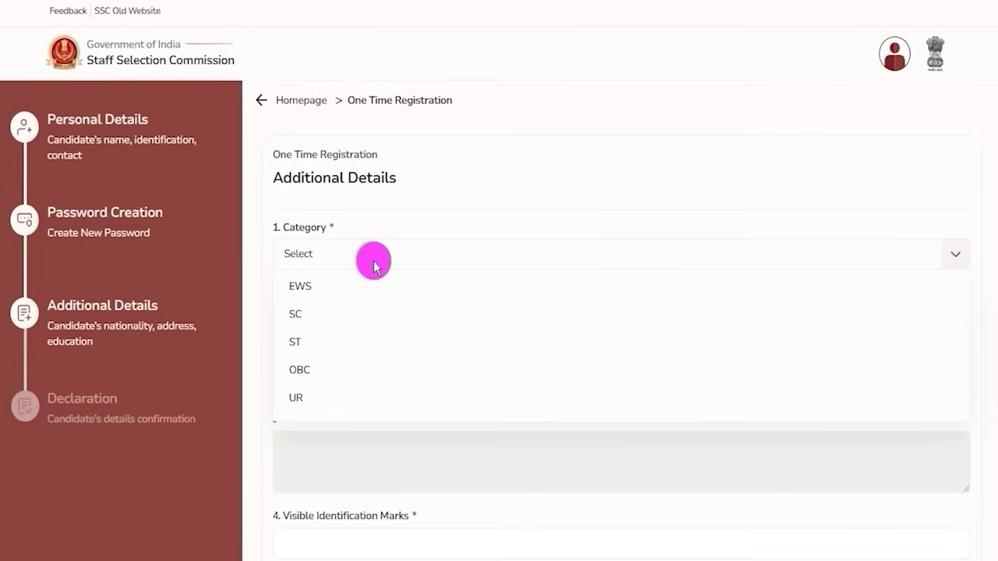
{"action": "left_click", "coordinate": [319, 379]}
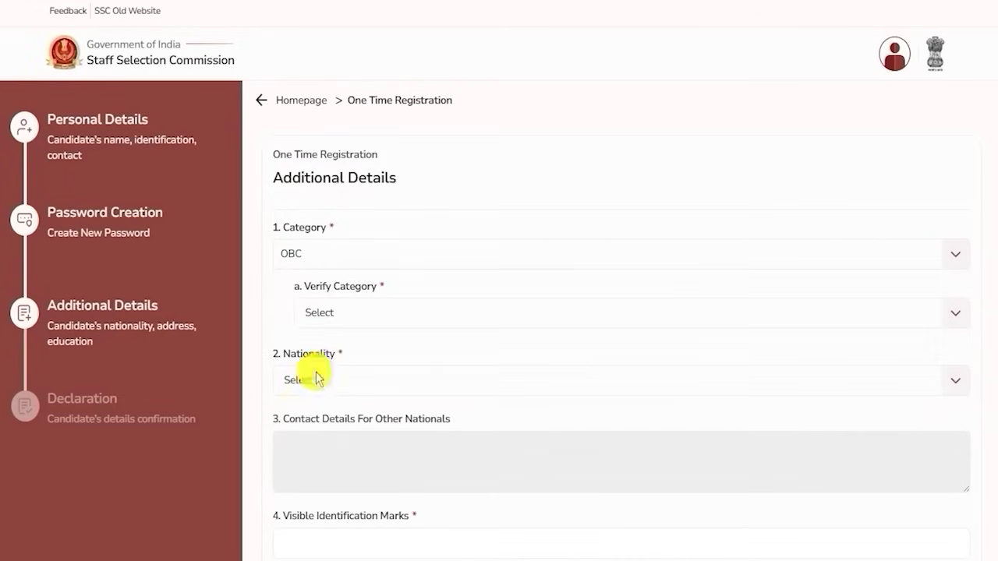
{"action": "left_click", "coordinate": [351, 314]}
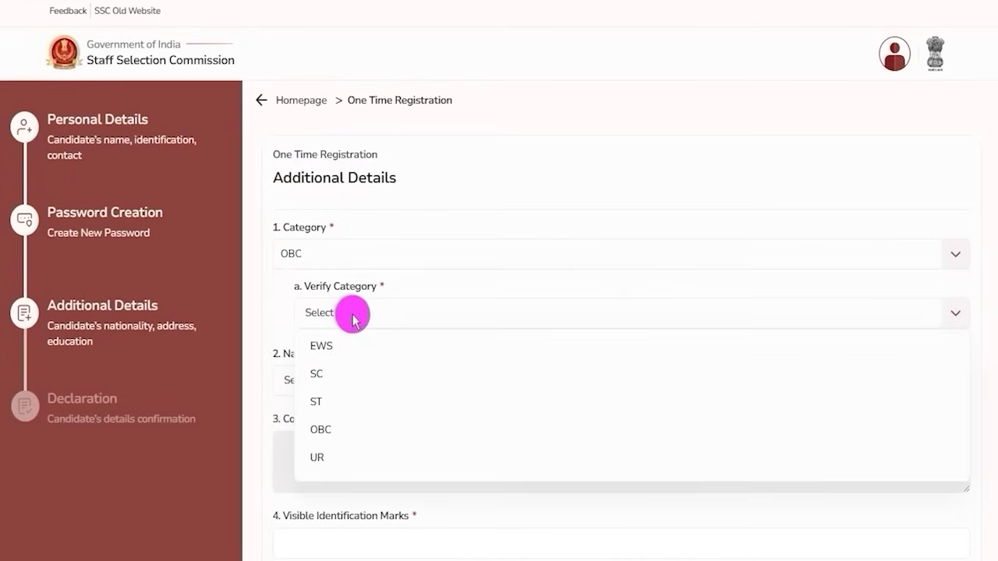
{"action": "left_click", "coordinate": [325, 432]}
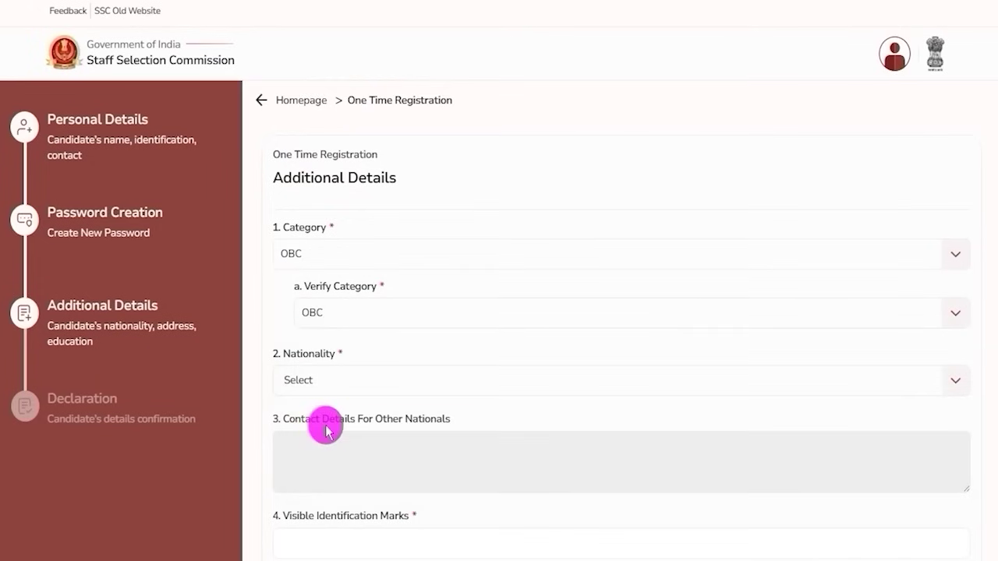
Step: Set Nationality to "A subject of Nepal" and highlight the Contact Details For Other Nationals label
{"action": "left_click", "coordinate": [382, 384]}
{"action": "scroll", "coordinate": [421, 452], "scroll_direction": "down", "scroll_amount": 2}
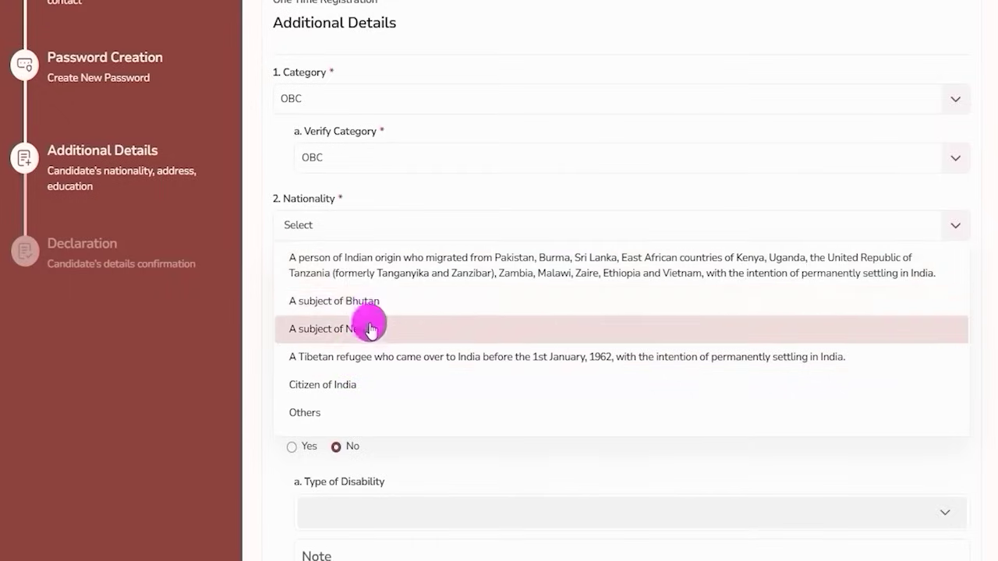
{"action": "left_click", "coordinate": [368, 326]}
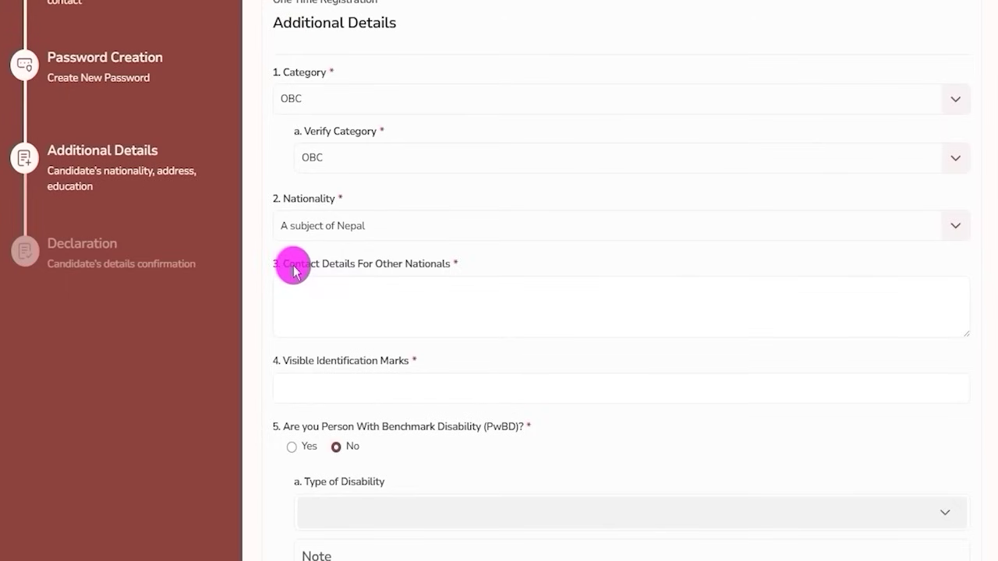
{"action": "left_click_drag", "start_coordinate": [291, 263], "coordinate": [368, 270]}
Step: Set Nationality to "Citizen of India" and point out the Contact Details For Other Nationals label
{"action": "left_click", "coordinate": [325, 226]}
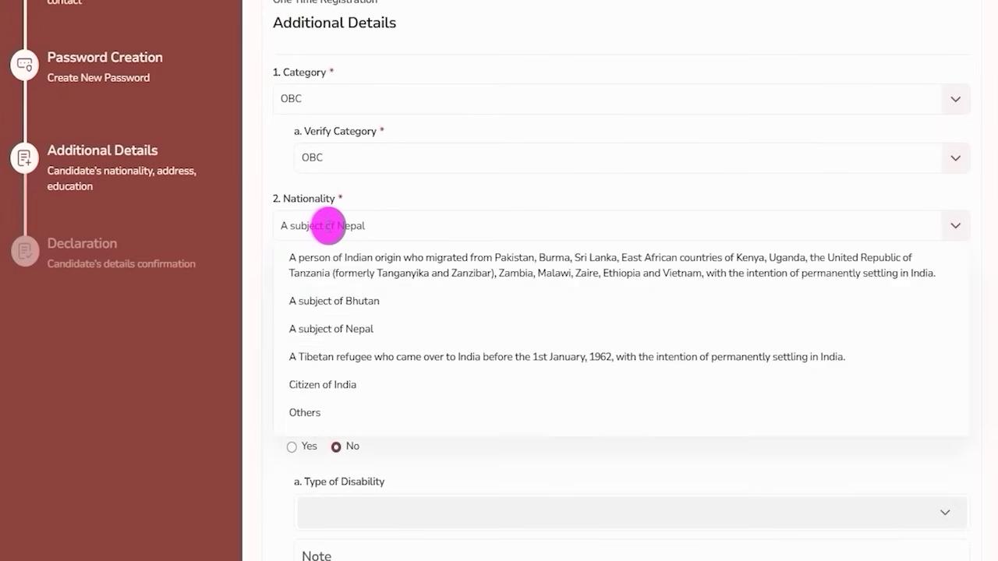
{"action": "left_click", "coordinate": [330, 385]}
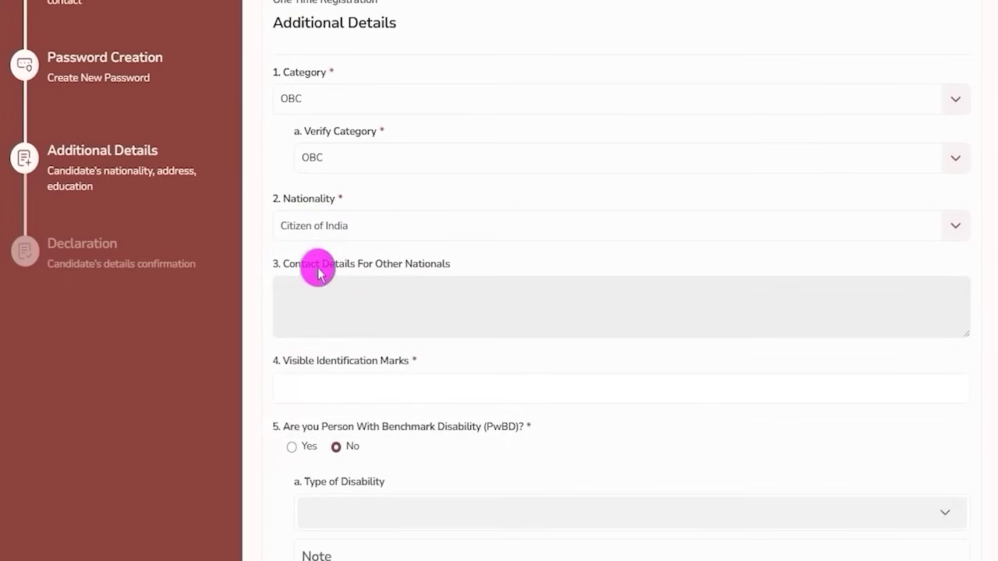
{"action": "left_click_drag", "start_coordinate": [316, 265], "coordinate": [403, 270]}
Step: Highlight the Visible Identification Marks label and enter NECK as the identification mark
{"action": "scroll", "coordinate": [401, 296], "scroll_direction": "down", "scroll_amount": 2}
{"action": "left_click", "coordinate": [288, 209]}
{"action": "left_click_drag", "start_coordinate": [288, 209], "coordinate": [369, 223]}
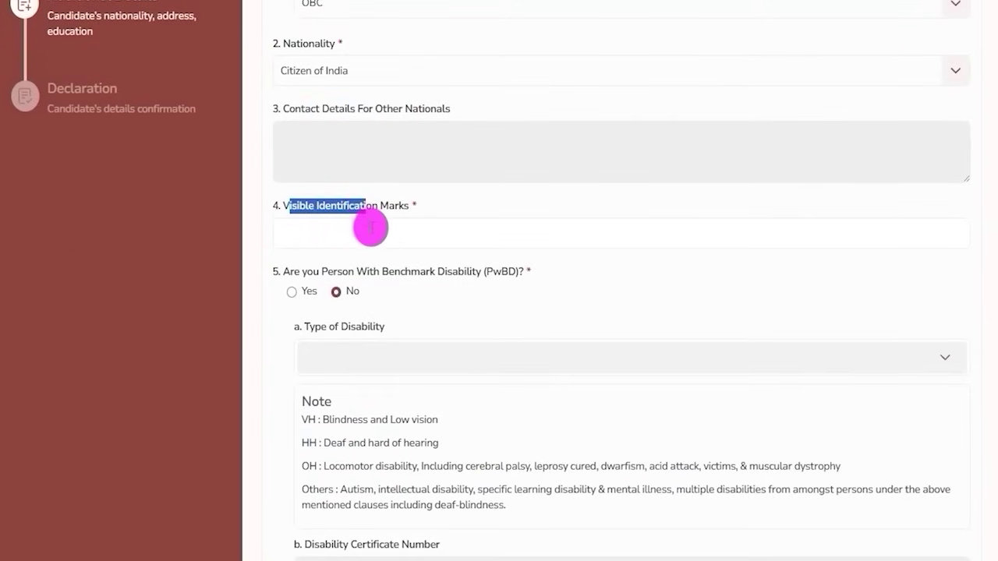
{"action": "scroll", "coordinate": [370, 225], "scroll_direction": "down", "scroll_amount": 1}
{"action": "left_click", "coordinate": [407, 153]}
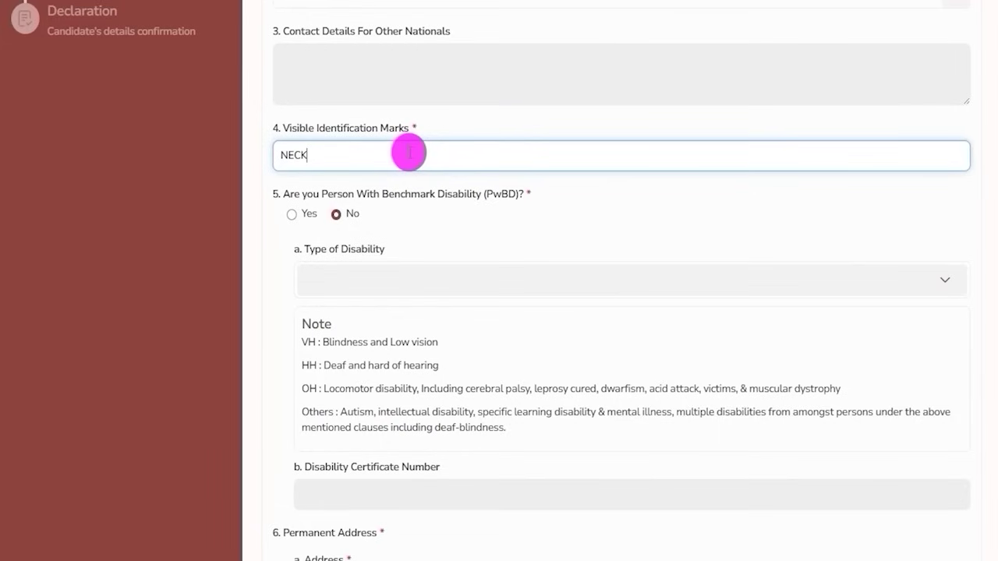
Step: Answer Yes to the benchmark disability question, set Type of Disability to OH, and place the cursor in the Disability Certificate Number field
{"action": "left_click_drag", "start_coordinate": [285, 195], "coordinate": [511, 195]}
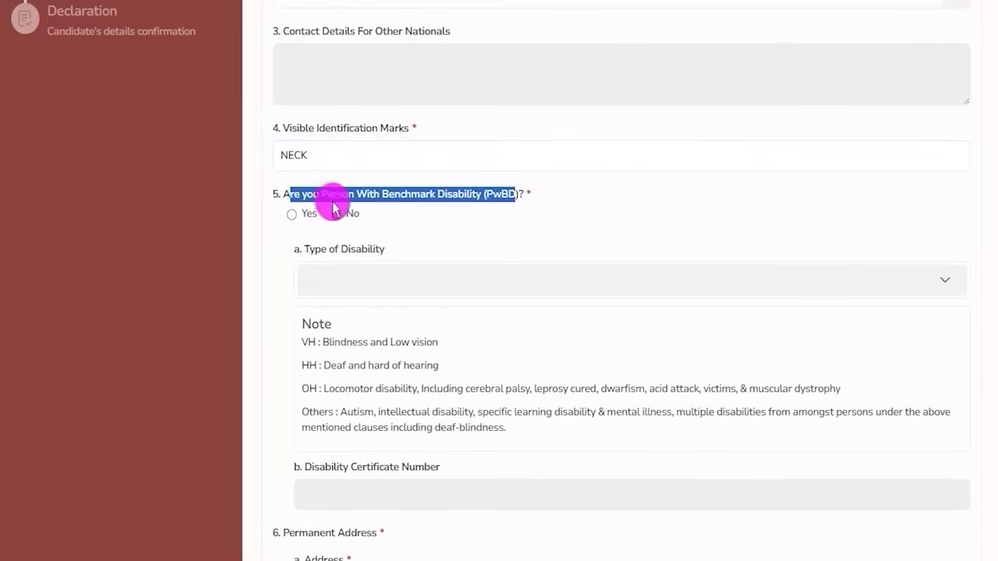
{"action": "left_click", "coordinate": [293, 215]}
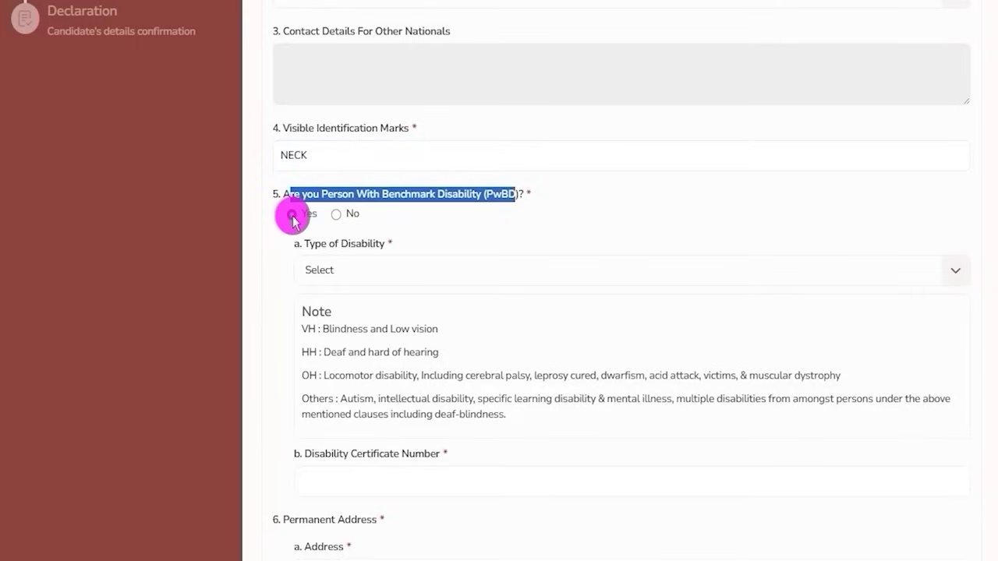
{"action": "left_click", "coordinate": [367, 273]}
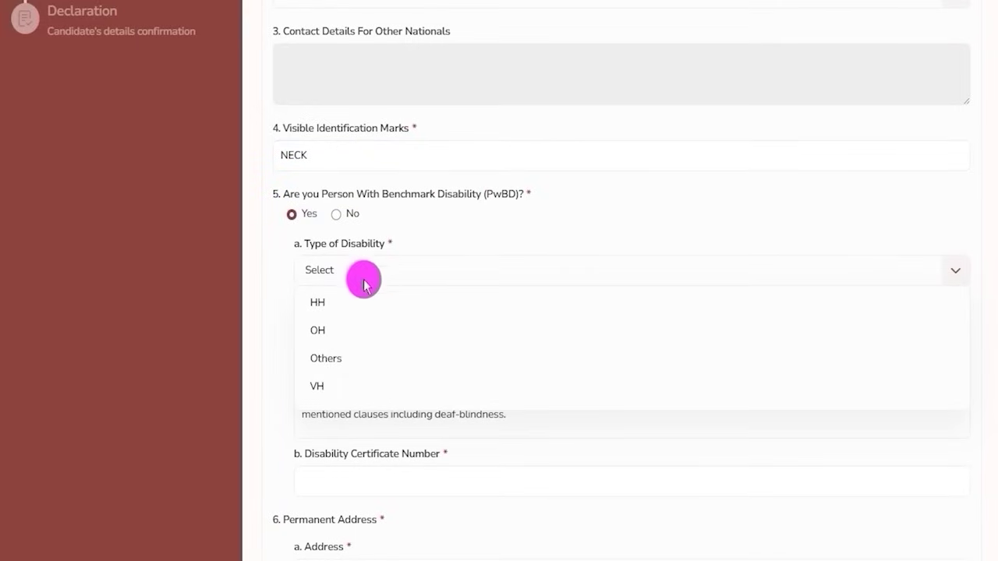
{"action": "left_click", "coordinate": [346, 332]}
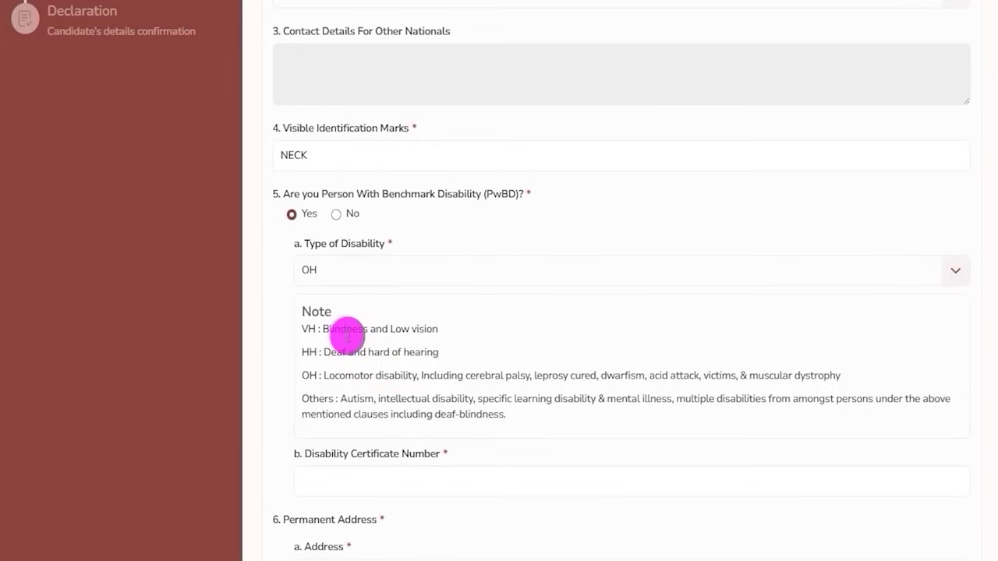
{"action": "left_click_drag", "start_coordinate": [319, 454], "coordinate": [399, 457]}
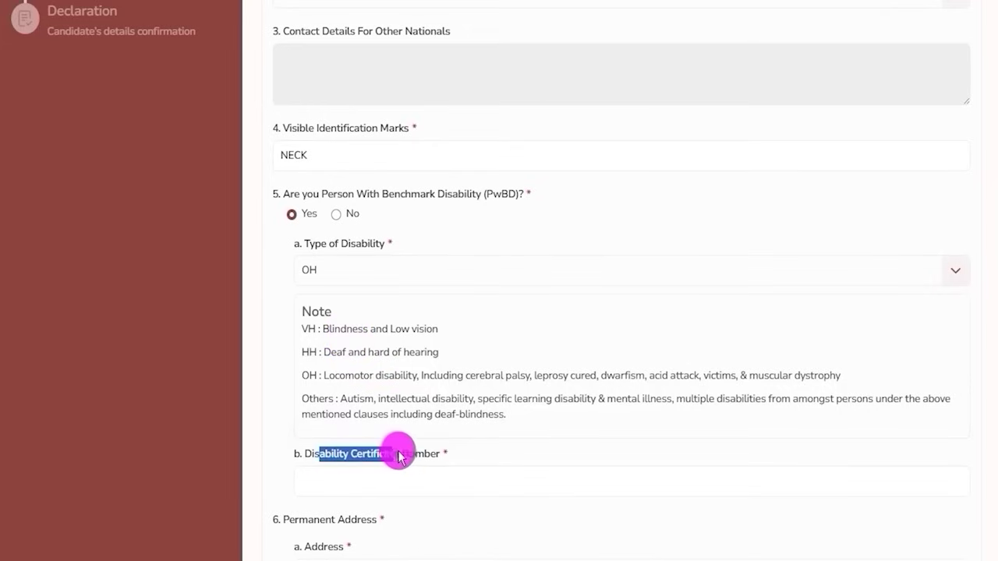
{"action": "left_click", "coordinate": [400, 476]}
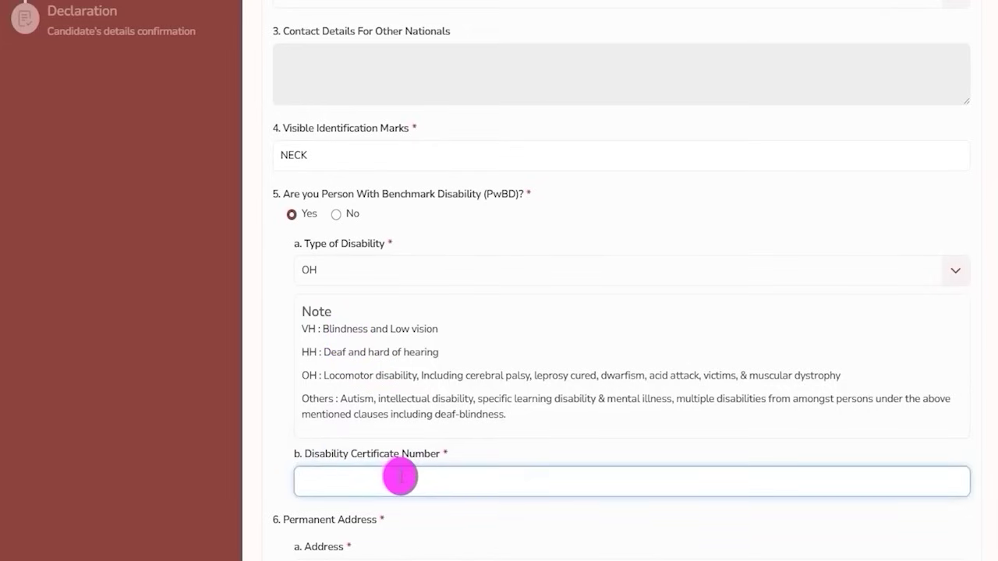
Step: Set the Person With Benchmark Disability (PwBD) answer to No
{"action": "left_click", "coordinate": [336, 214]}
{"action": "left_click", "coordinate": [336, 214]}
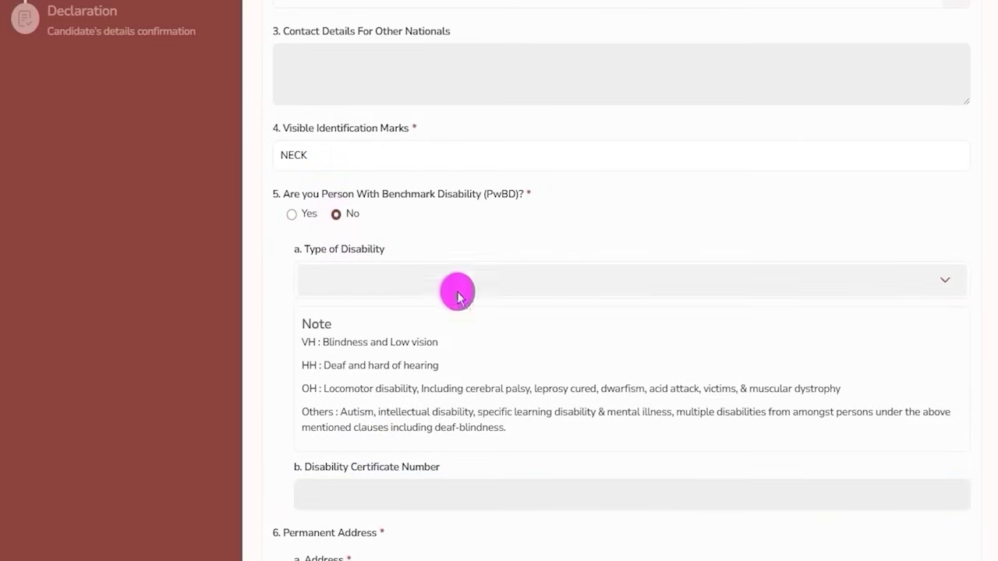
Step: Highlight the Permanent Address label and place the cursor in its Address field
{"action": "scroll", "coordinate": [381, 340], "scroll_direction": "down", "scroll_amount": 4}
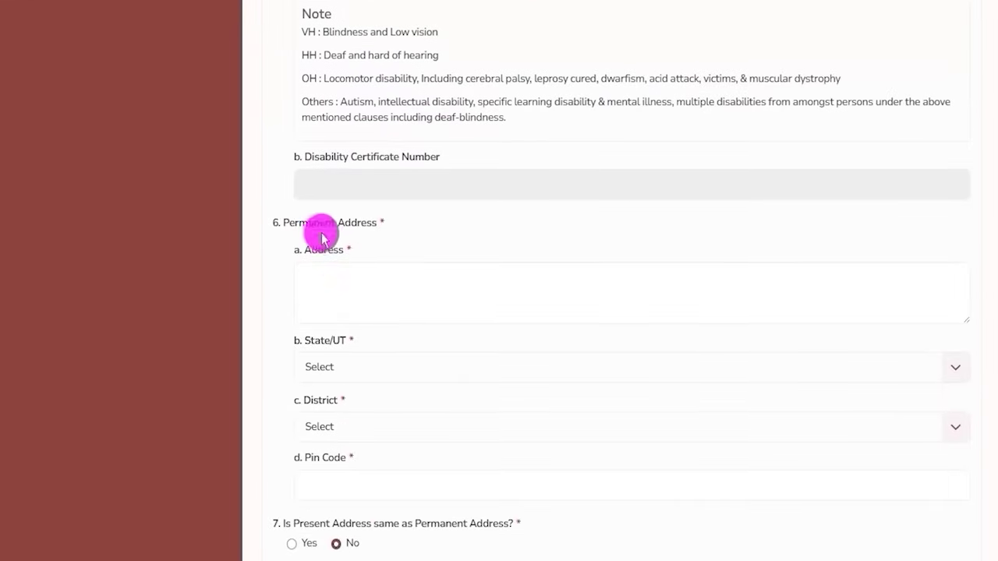
{"action": "left_click_drag", "start_coordinate": [292, 222], "coordinate": [390, 222]}
{"action": "left_click", "coordinate": [359, 279]}
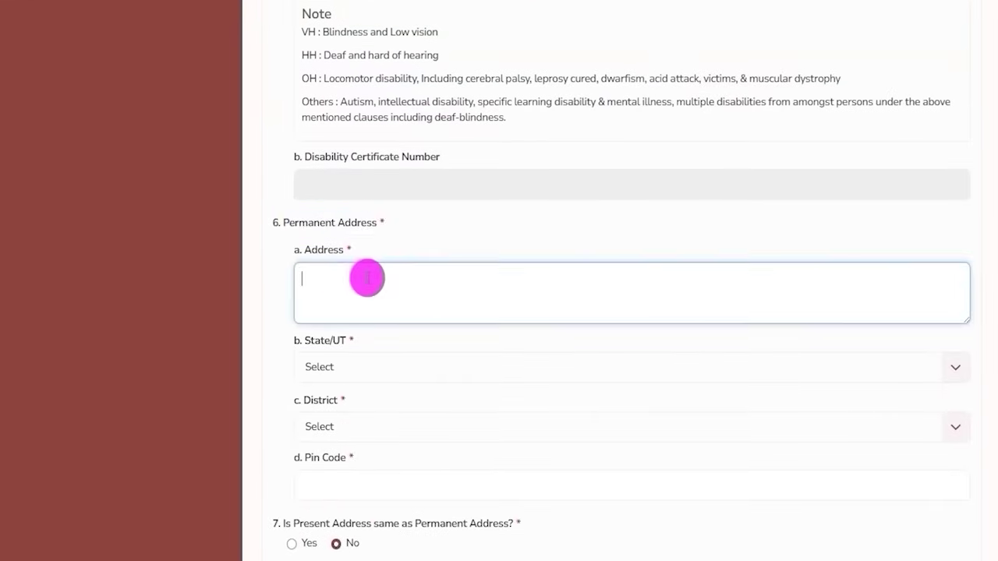
Step: Examine the Permanent Address fields and the question on whether the Present Address is the same, down to Save & Next
{"action": "scroll", "coordinate": [367, 279], "scroll_direction": "down", "scroll_amount": 2}
{"action": "scroll", "coordinate": [367, 278], "scroll_direction": "down", "scroll_amount": 2}
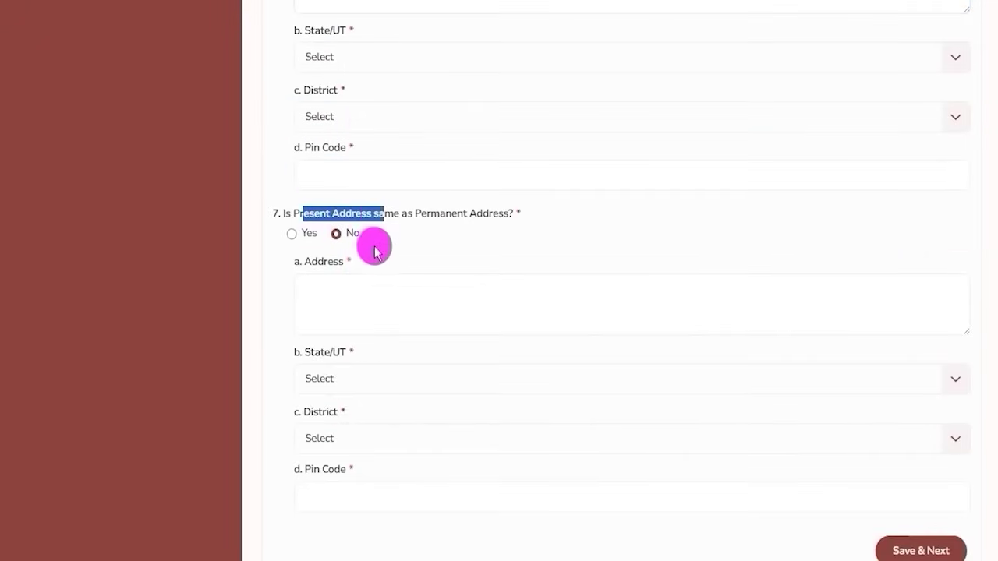
{"action": "scroll", "coordinate": [375, 248], "scroll_direction": "up", "scroll_amount": 1}
{"action": "scroll", "coordinate": [331, 331], "scroll_direction": "up", "scroll_amount": 2}
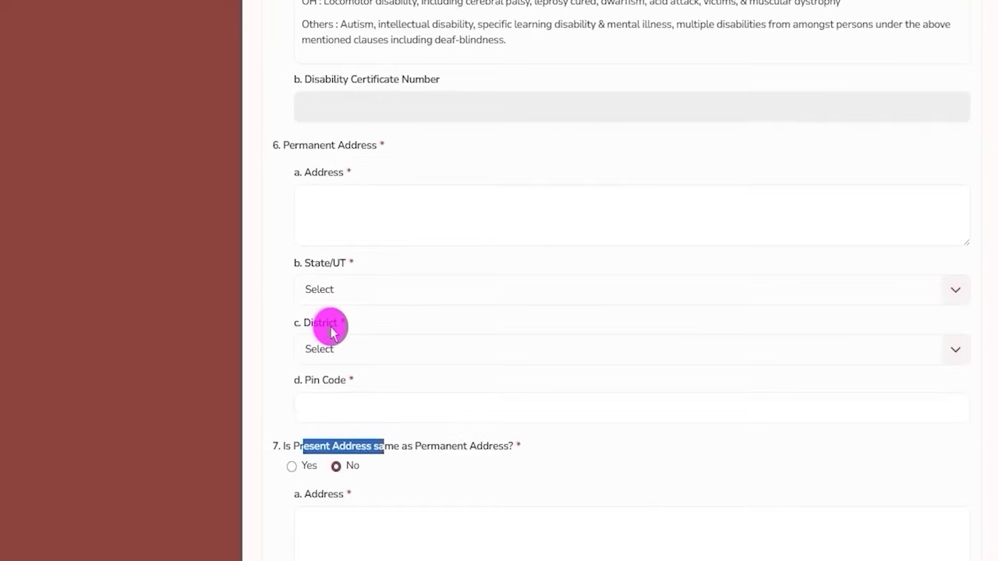
{"action": "left_click_drag", "start_coordinate": [311, 150], "coordinate": [372, 149]}
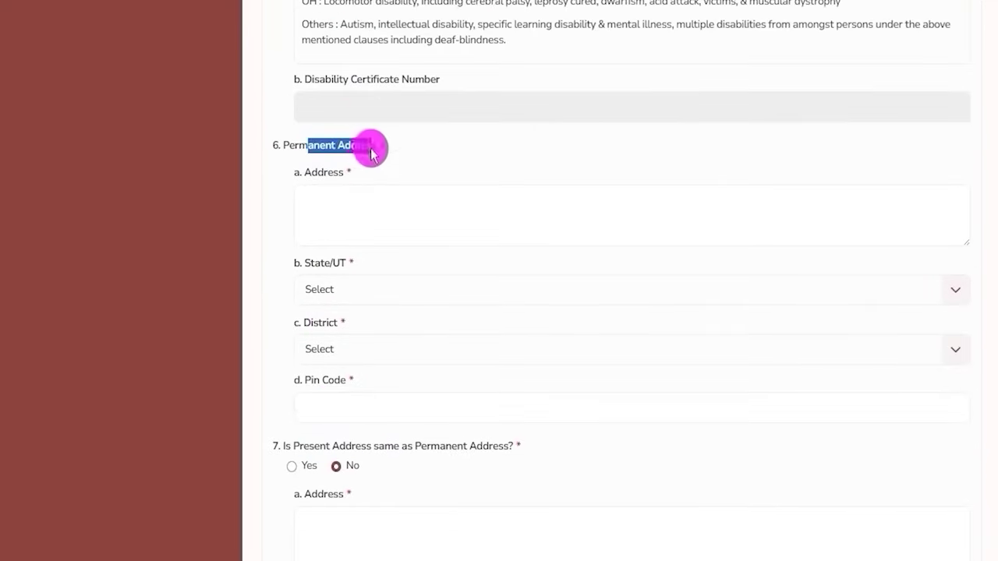
{"action": "scroll", "coordinate": [382, 300], "scroll_direction": "down", "scroll_amount": 2}
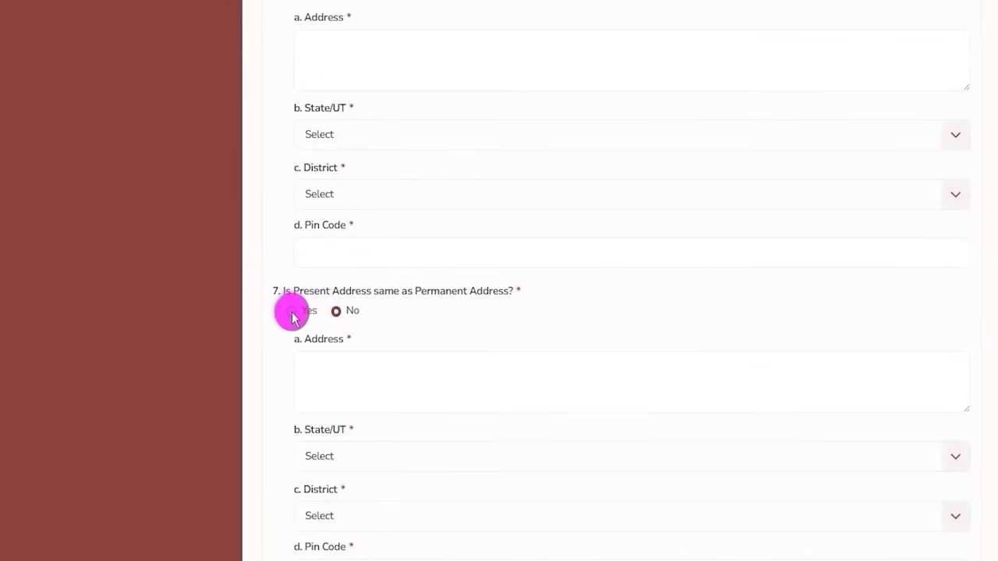
{"action": "left_click_drag", "start_coordinate": [297, 291], "coordinate": [345, 291]}
{"action": "scroll", "coordinate": [351, 307], "scroll_direction": "up", "scroll_amount": 2}
{"action": "scroll", "coordinate": [327, 233], "scroll_direction": "up", "scroll_amount": 1}
{"action": "left_click_drag", "start_coordinate": [308, 224], "coordinate": [356, 223]}
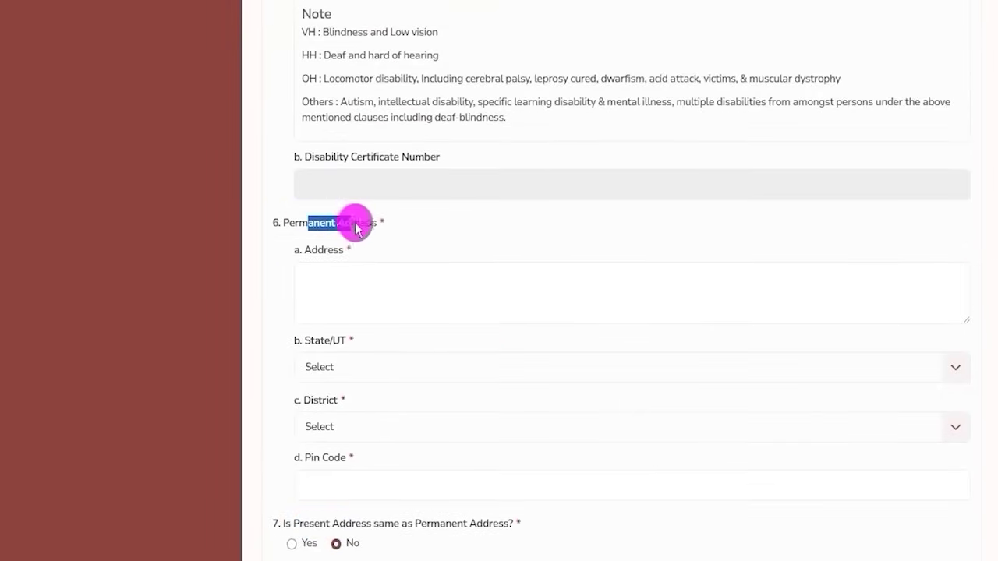
{"action": "scroll", "coordinate": [390, 352], "scroll_direction": "down", "scroll_amount": 1}
{"action": "scroll", "coordinate": [391, 351], "scroll_direction": "down", "scroll_amount": 4}
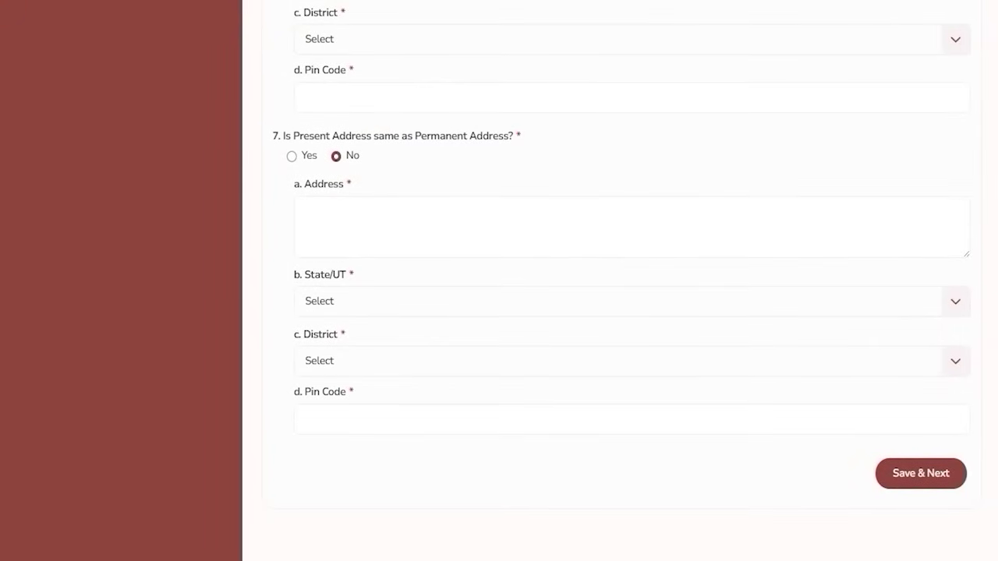
{"action": "mouse_move", "coordinate": [845, 442]}
{"action": "left_mouse_down"}
{"action": "mouse_move", "coordinate": [940, 459]}
{"action": "mouse_move", "coordinate": [980, 503]}
{"action": "left_mouse_up"}
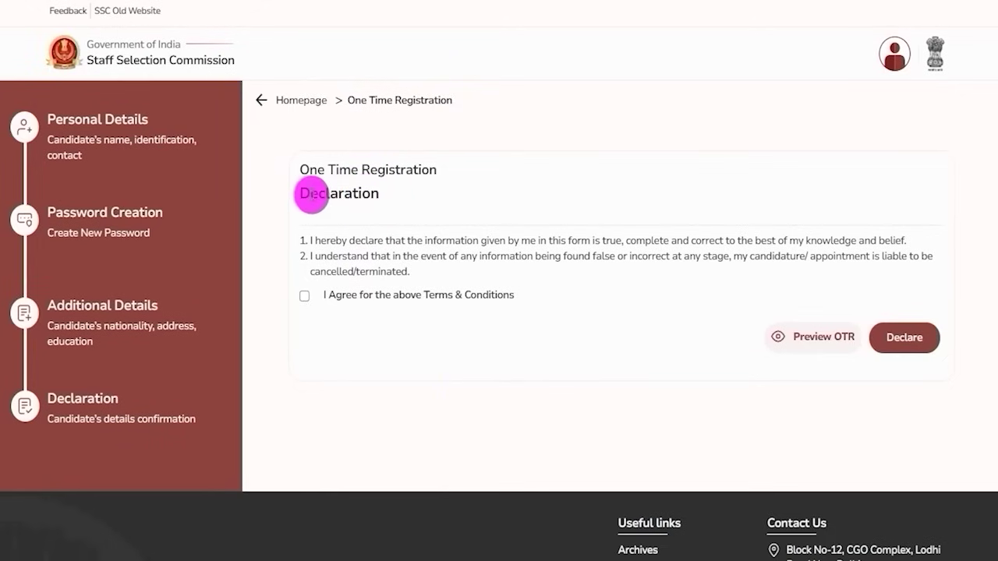
Step: Mark Preview OTR with an arrow on the Declaration page and agree to the Terms & Conditions
{"action": "left_click_drag", "start_coordinate": [311, 195], "coordinate": [369, 193]}
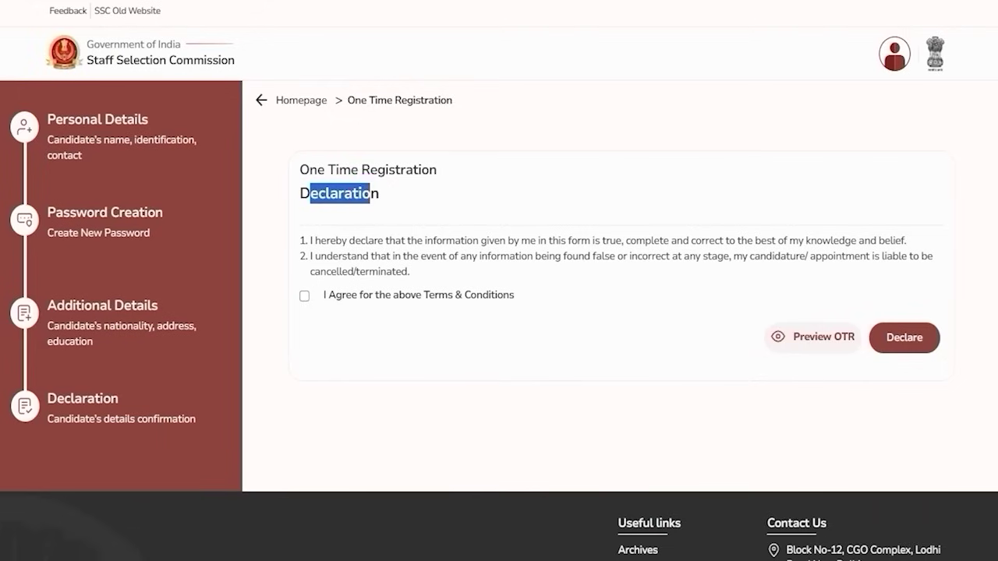
{"action": "left_click_drag", "start_coordinate": [796, 162], "coordinate": [803, 320]}
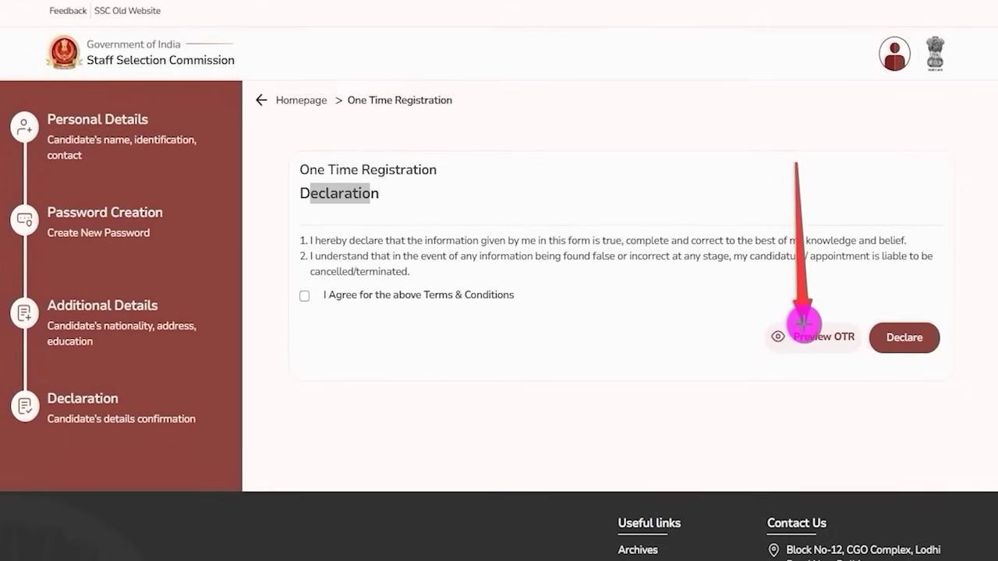
{"action": "left_click_drag", "start_coordinate": [803, 320], "coordinate": [803, 322]}
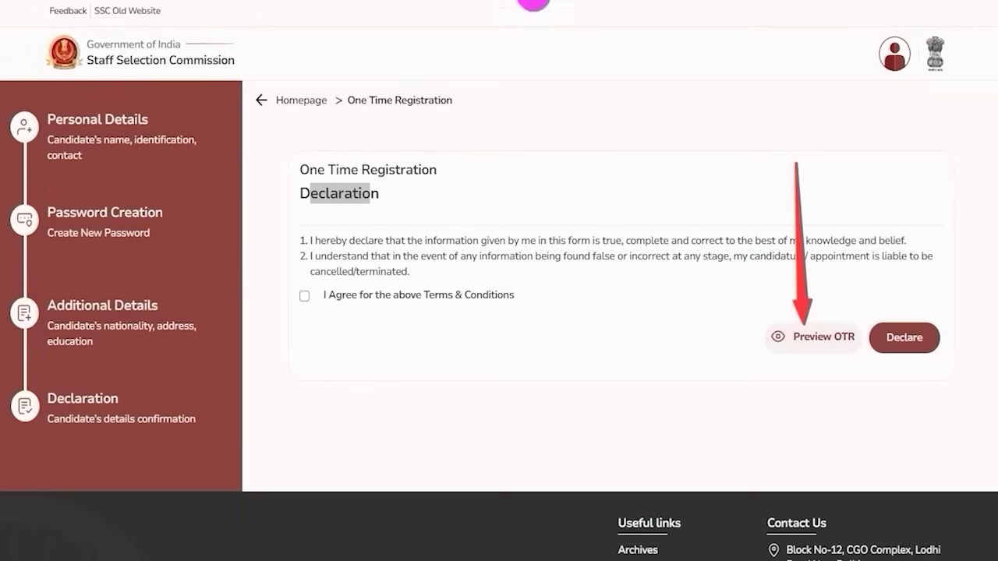
{"action": "left_click", "coordinate": [304, 296]}
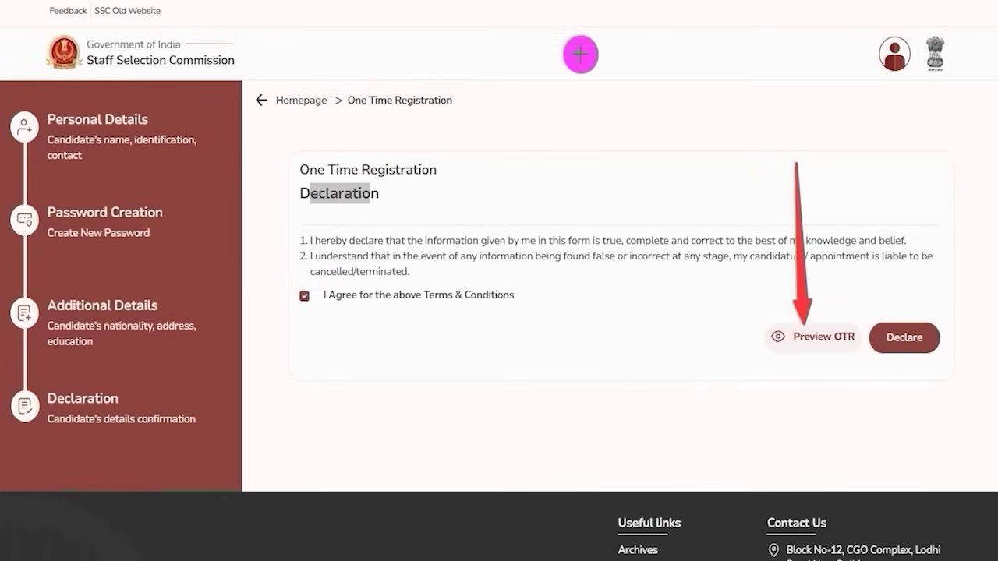
{"action": "left_click_drag", "start_coordinate": [977, 175], "coordinate": [930, 325]}
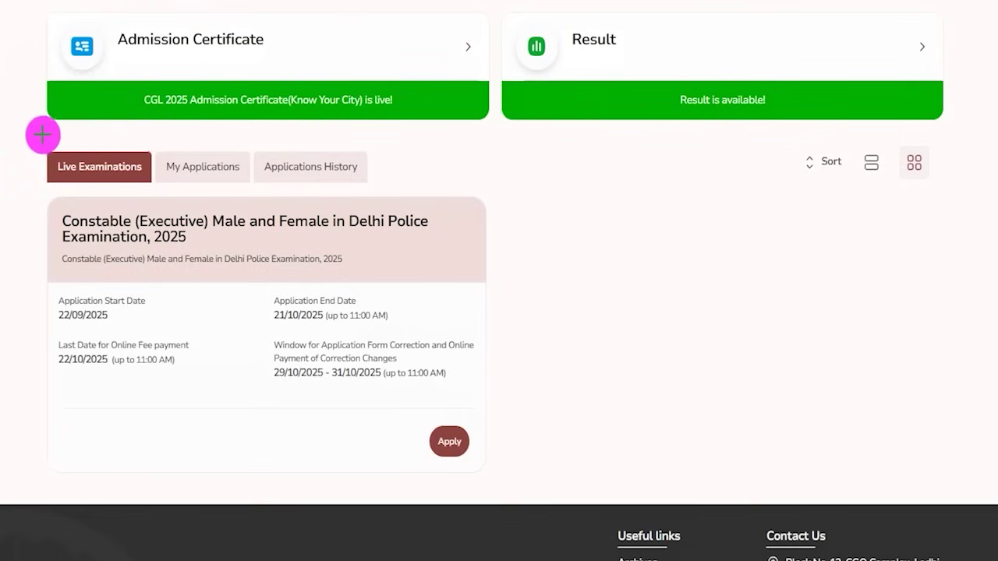
Step: Outline the Constable (Executive) Delhi Police Examination, 2025 card among the live examinations and open its online application
{"action": "mouse_move", "coordinate": [17, 135]}
{"action": "left_mouse_down"}
{"action": "mouse_move", "coordinate": [185, 171]}
{"action": "mouse_move", "coordinate": [475, 265]}
{"action": "mouse_move", "coordinate": [525, 439]}
{"action": "mouse_move", "coordinate": [526, 503]}
{"action": "left_mouse_up"}
{"action": "mouse_move", "coordinate": [49, 198]}
{"action": "left_mouse_down"}
{"action": "mouse_move", "coordinate": [216, 241]}
{"action": "mouse_move", "coordinate": [418, 252]}
{"action": "mouse_move", "coordinate": [447, 274]}
{"action": "left_mouse_up"}
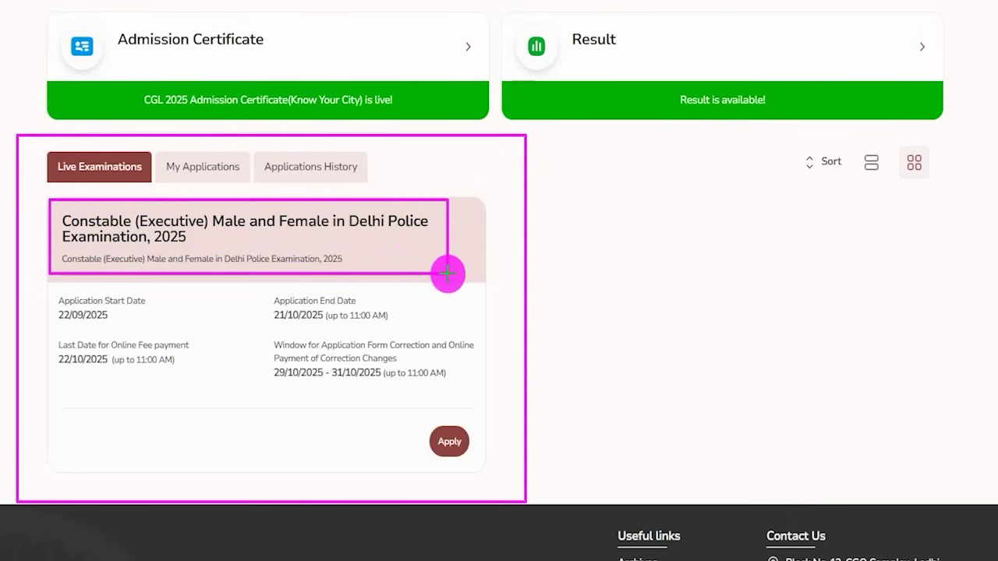
{"action": "left_click_drag", "start_coordinate": [447, 273], "coordinate": [445, 273]}
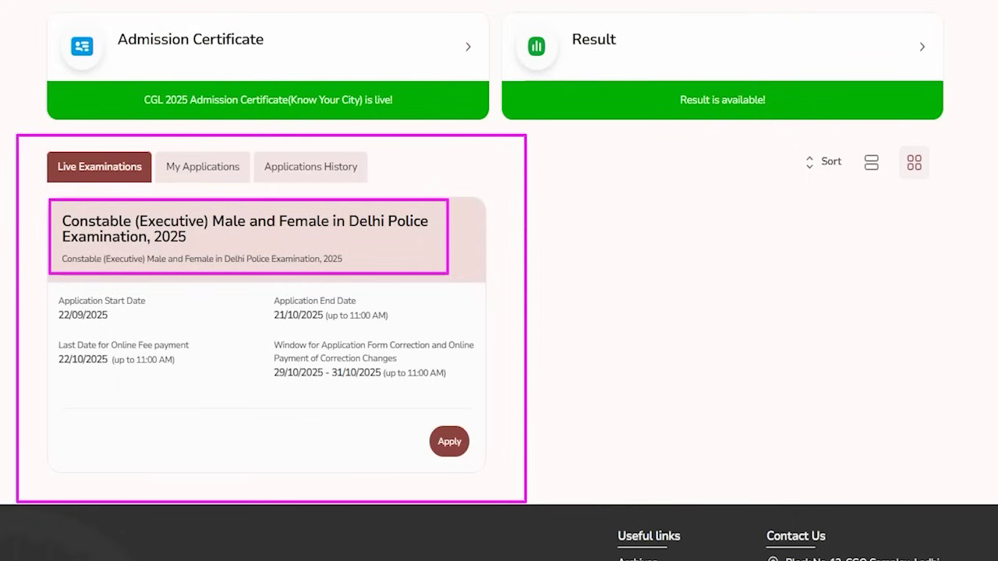
{"action": "mouse_move", "coordinate": [401, 410]}
{"action": "left_mouse_down"}
{"action": "mouse_move", "coordinate": [456, 426]}
{"action": "mouse_move", "coordinate": [485, 457]}
{"action": "left_mouse_up"}
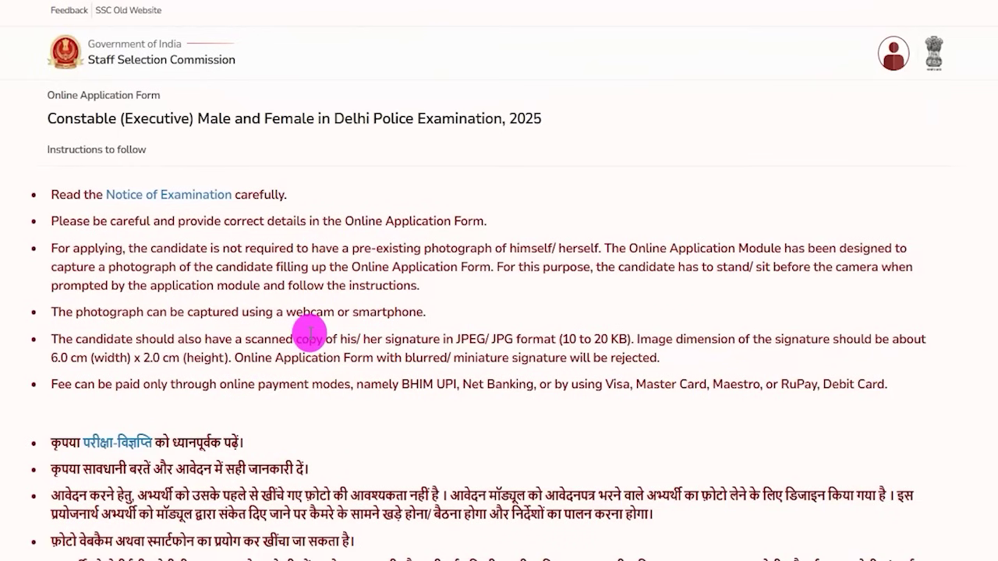
Step: Go through the application instructions, start filling the form, and proceed from Personal Details to Education Details
{"action": "scroll", "coordinate": [309, 334], "scroll_direction": "down", "scroll_amount": 2}
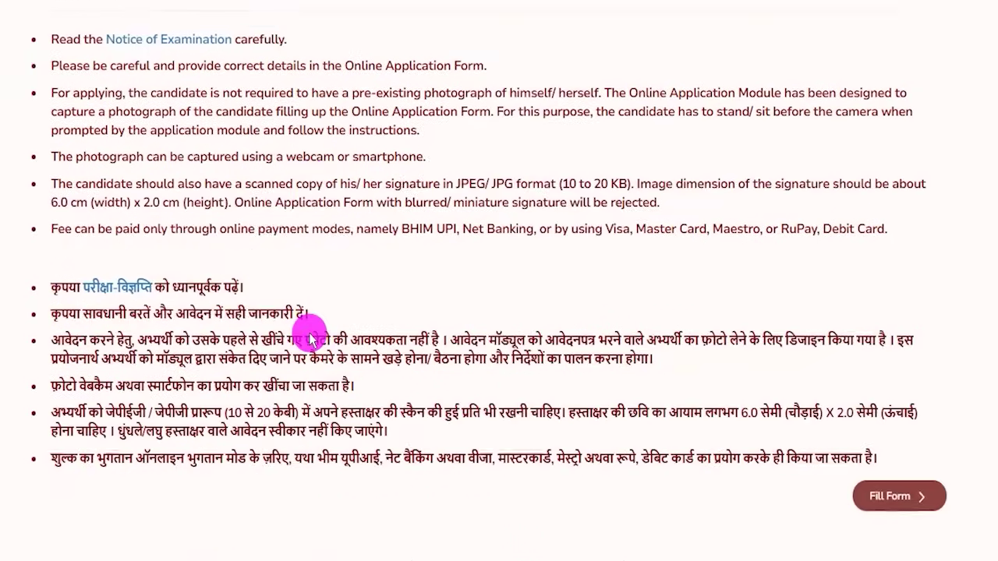
{"action": "scroll", "coordinate": [312, 331], "scroll_direction": "down", "scroll_amount": 3}
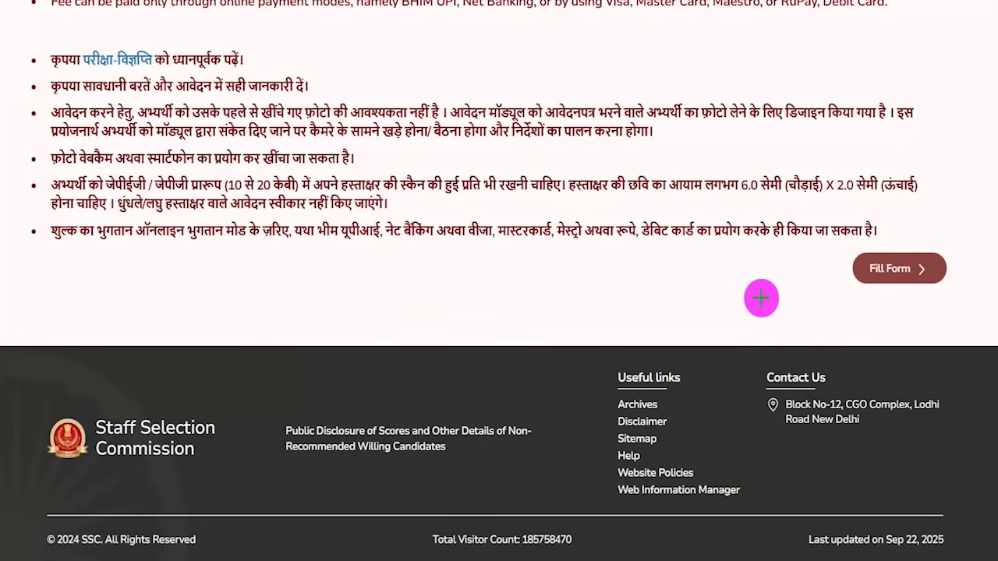
{"action": "left_click_drag", "start_coordinate": [621, 277], "coordinate": [799, 275]}
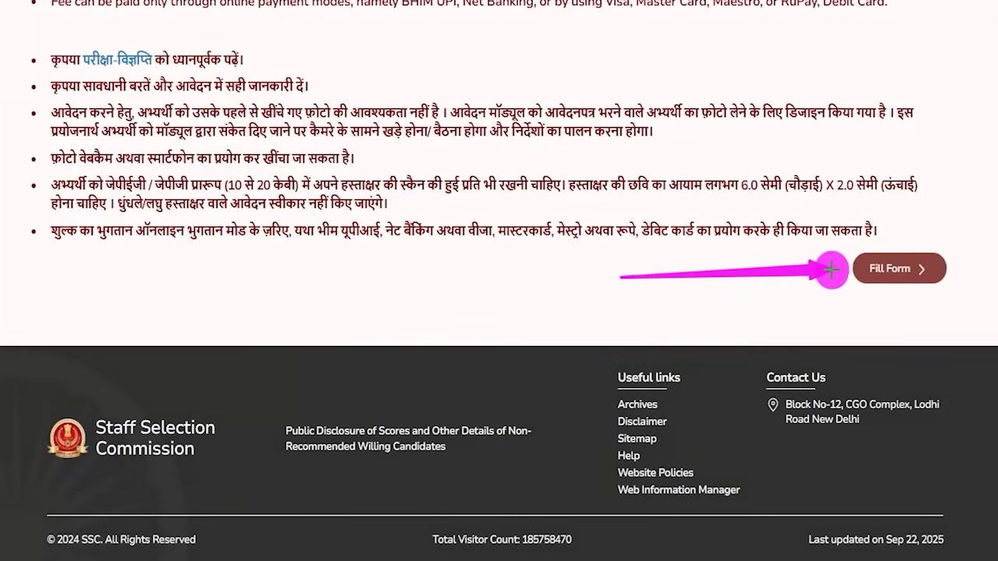
{"action": "left_click", "coordinate": [888, 268]}
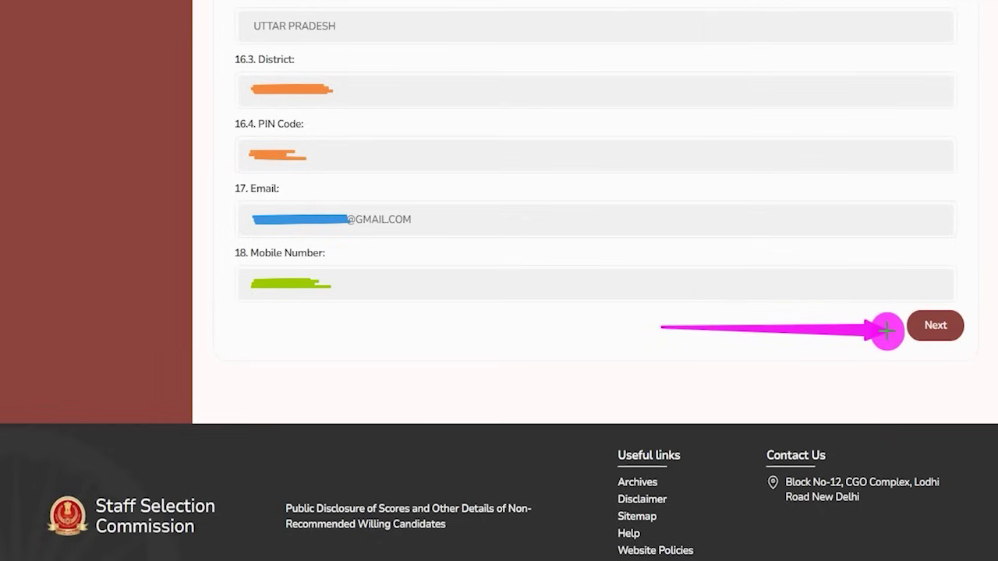
{"action": "left_click", "coordinate": [893, 329]}
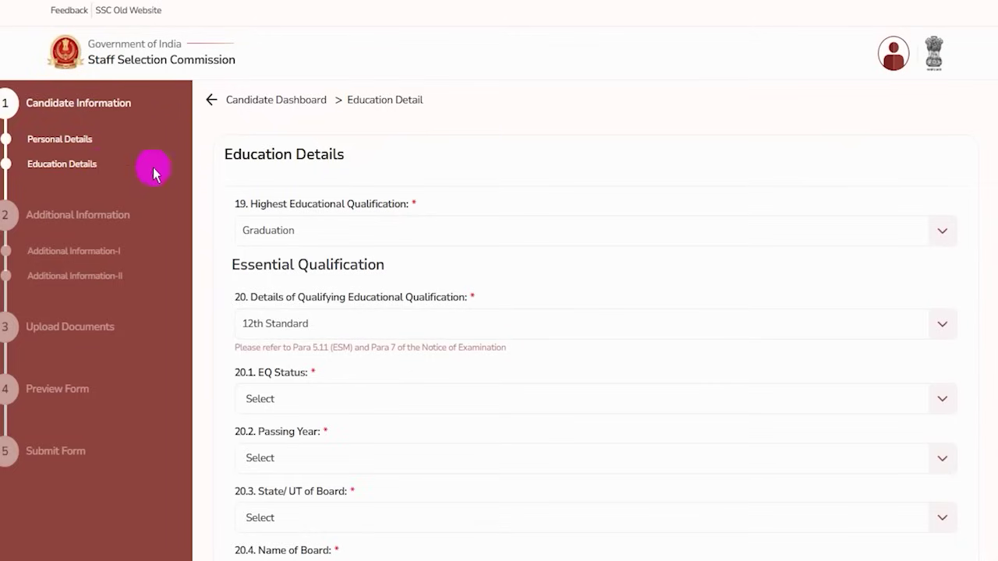
Step: Set the Highest Educational Qualification to Graduation and the qualifying educational qualification to 12th Standard
{"action": "left_click_drag", "start_coordinate": [229, 153], "coordinate": [363, 156]}
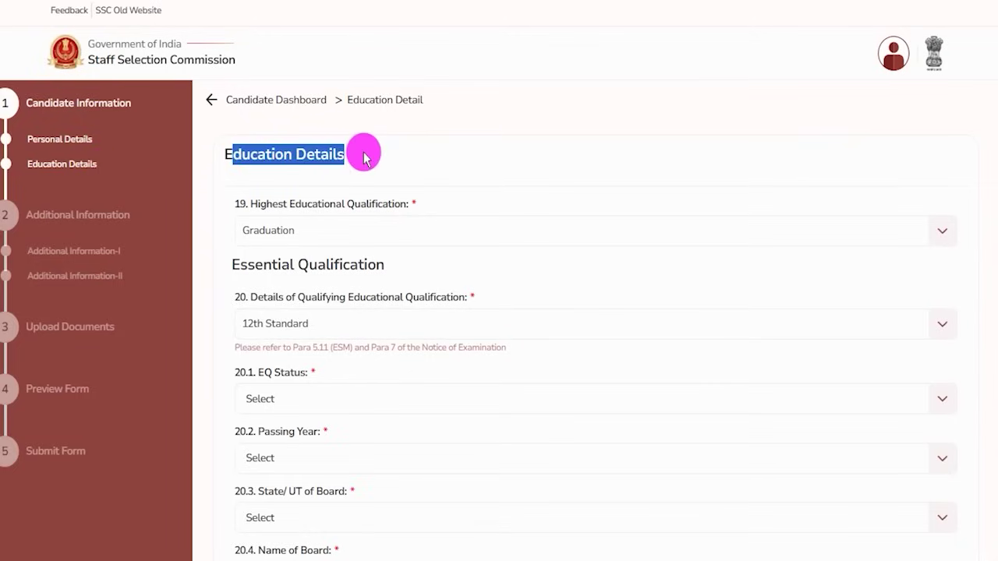
{"action": "left_click", "coordinate": [312, 229]}
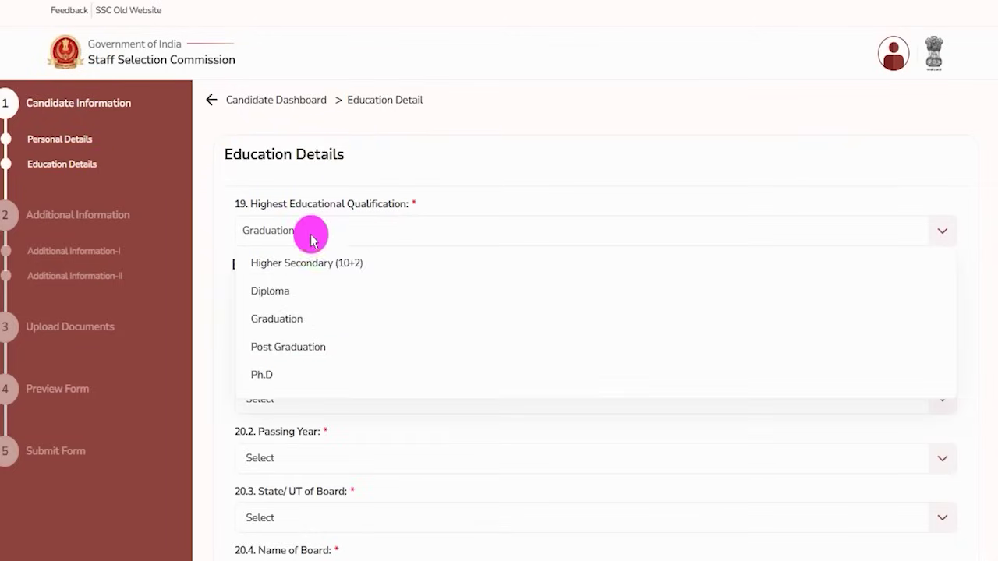
{"action": "left_click", "coordinate": [285, 324]}
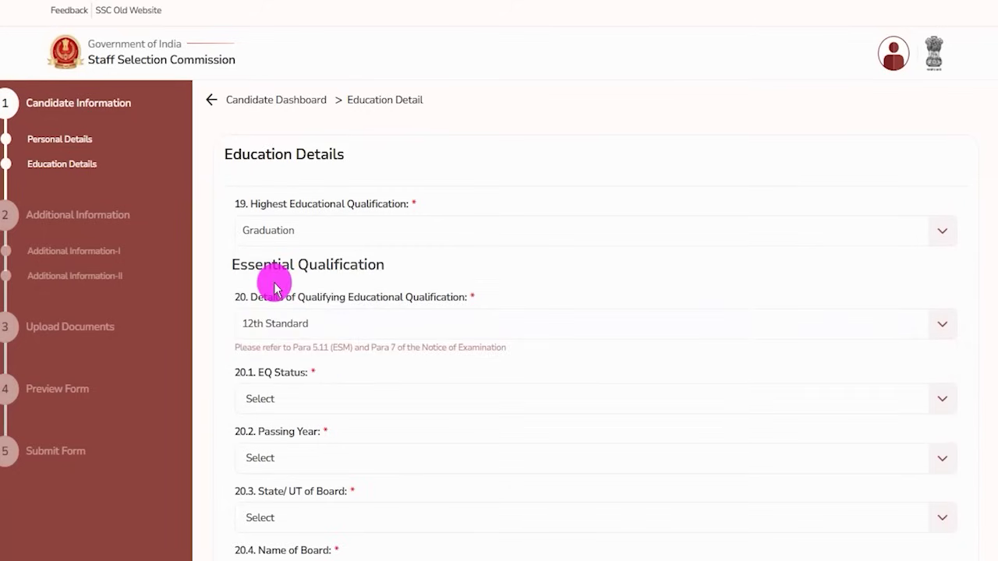
{"action": "left_click_drag", "start_coordinate": [239, 265], "coordinate": [338, 265]}
{"action": "left_click", "coordinate": [305, 326]}
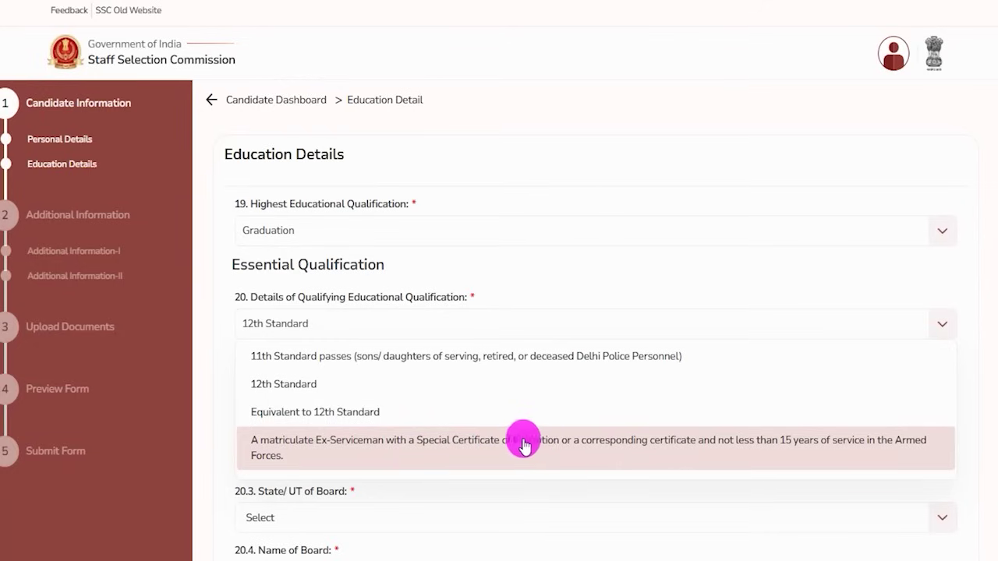
{"action": "left_click", "coordinate": [327, 383]}
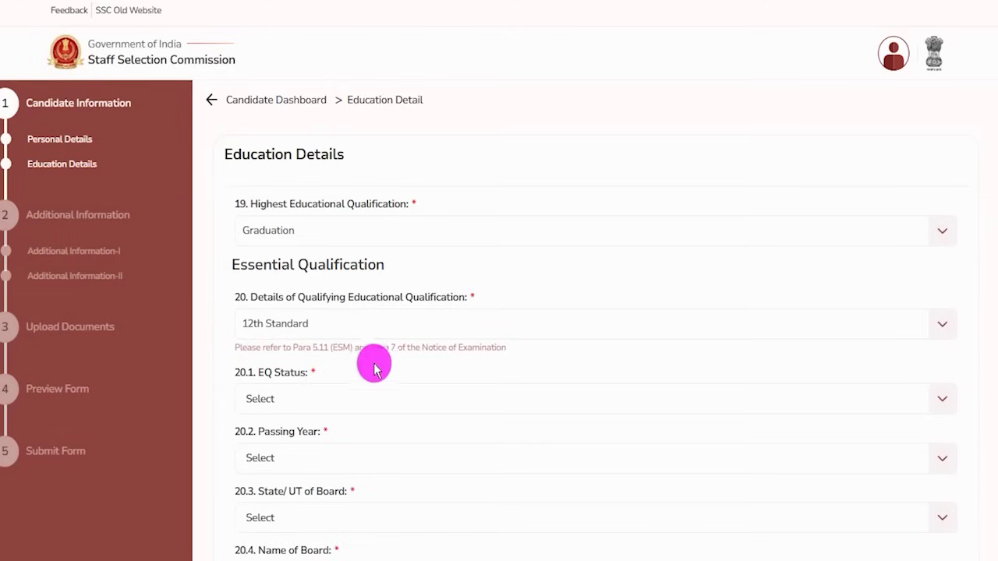
Step: Set the EQ Status to Passed and the Passing Year to 2020
{"action": "left_click", "coordinate": [359, 401]}
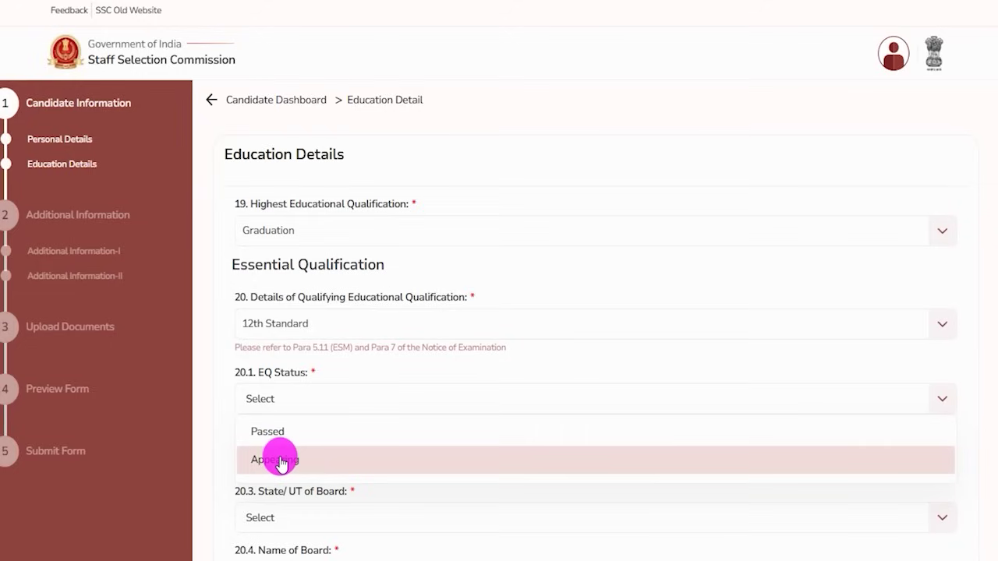
{"action": "left_click", "coordinate": [279, 432]}
{"action": "scroll", "coordinate": [326, 398], "scroll_direction": "down", "scroll_amount": 2}
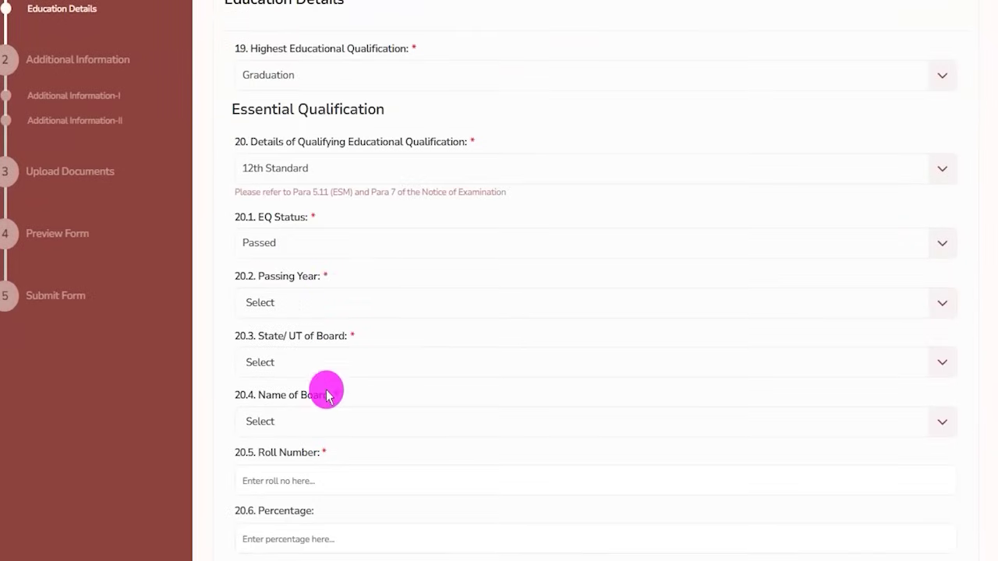
{"action": "left_click", "coordinate": [311, 296]}
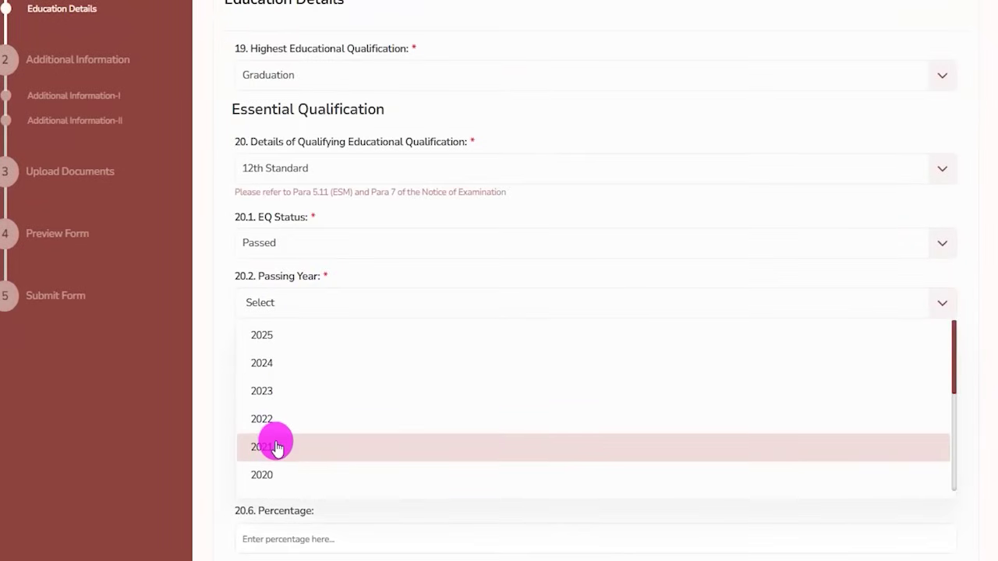
{"action": "left_click", "coordinate": [277, 472]}
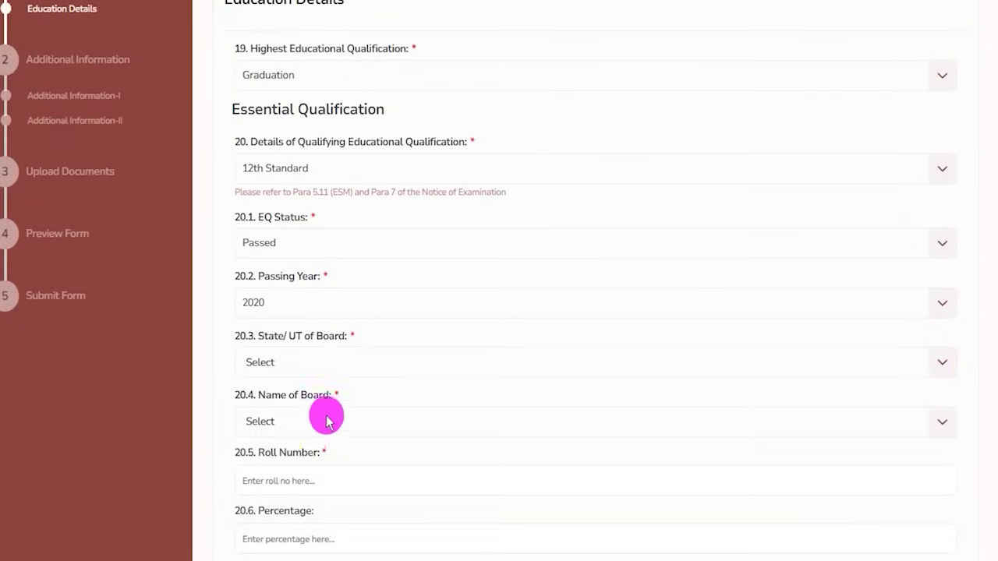
Step: Set the State/UT of Board to Uttar Pradesh and the Name of Board to ALIGARH MUSLIM UNIVERSITY, ALIGARH
{"action": "left_click", "coordinate": [335, 363]}
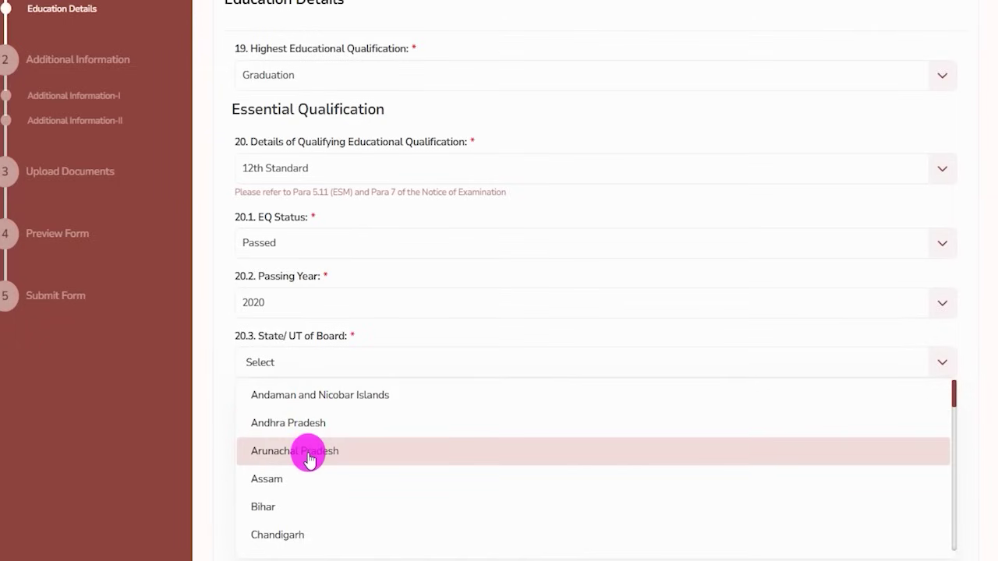
{"action": "scroll", "coordinate": [304, 465], "scroll_direction": "down", "scroll_amount": 10}
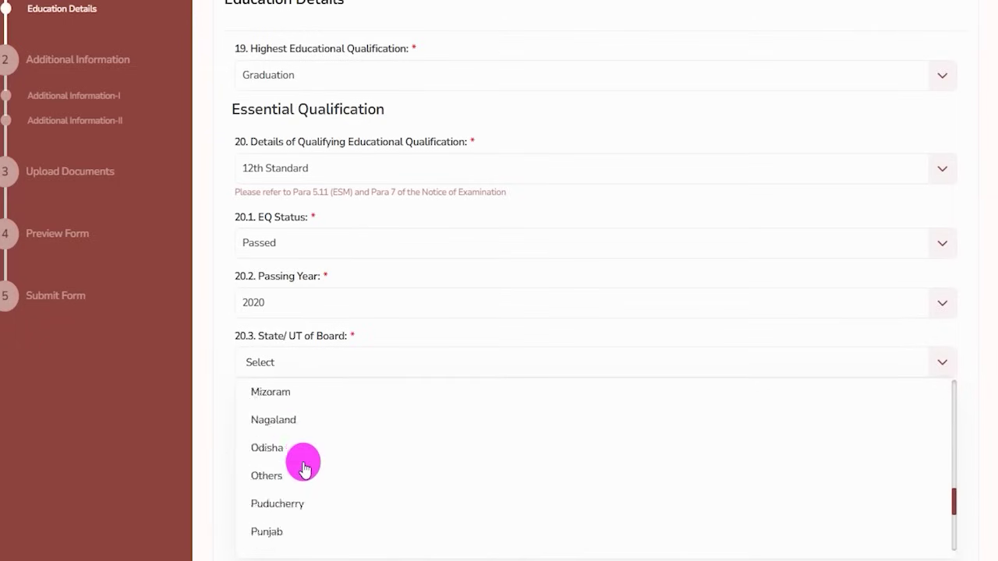
{"action": "scroll", "coordinate": [304, 468], "scroll_direction": "down", "scroll_amount": 5}
{"action": "left_click", "coordinate": [296, 477]}
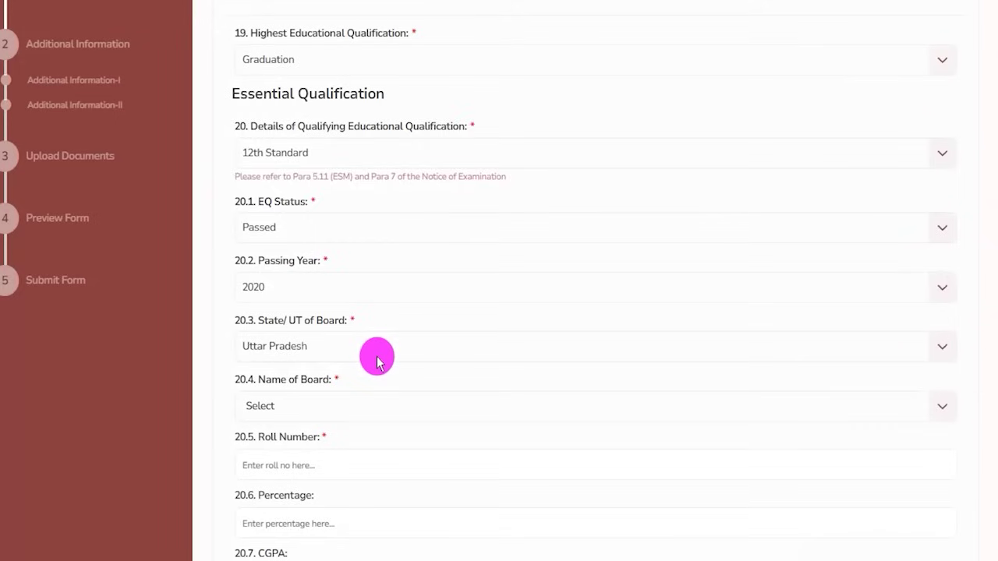
{"action": "left_click_drag", "start_coordinate": [267, 379], "coordinate": [307, 397]}
{"action": "left_click", "coordinate": [305, 413]}
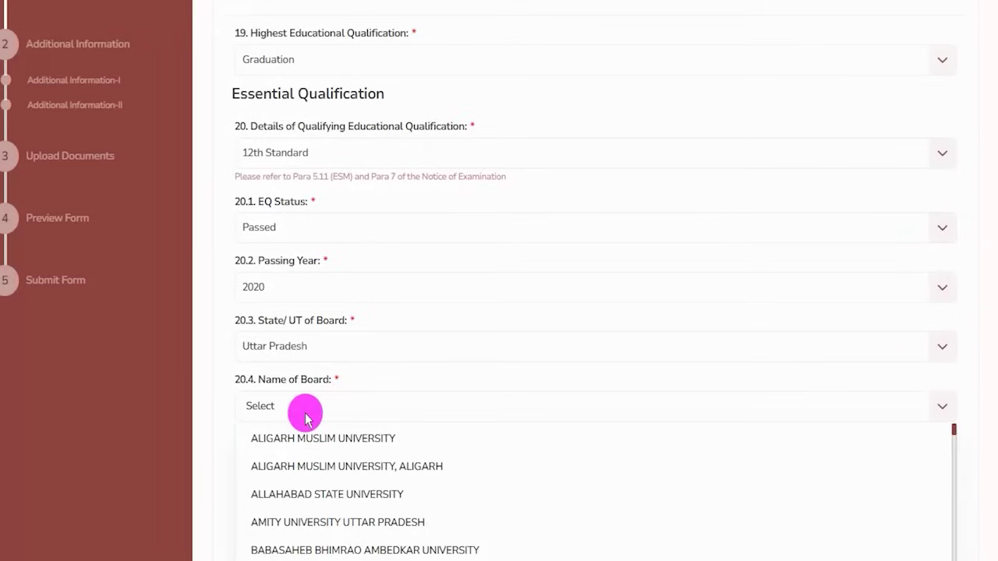
{"action": "left_click", "coordinate": [319, 466]}
Step: Highlight the Roll Number and Percentage fields and enter 80 as the 12th Standard percentage
{"action": "scroll", "coordinate": [319, 463], "scroll_direction": "down", "scroll_amount": 3}
{"action": "left_click_drag", "start_coordinate": [268, 274], "coordinate": [294, 367]}
{"action": "left_click", "coordinate": [296, 312]}
{"action": "left_click", "coordinate": [296, 369]}
{"action": "type", "text": "80"}
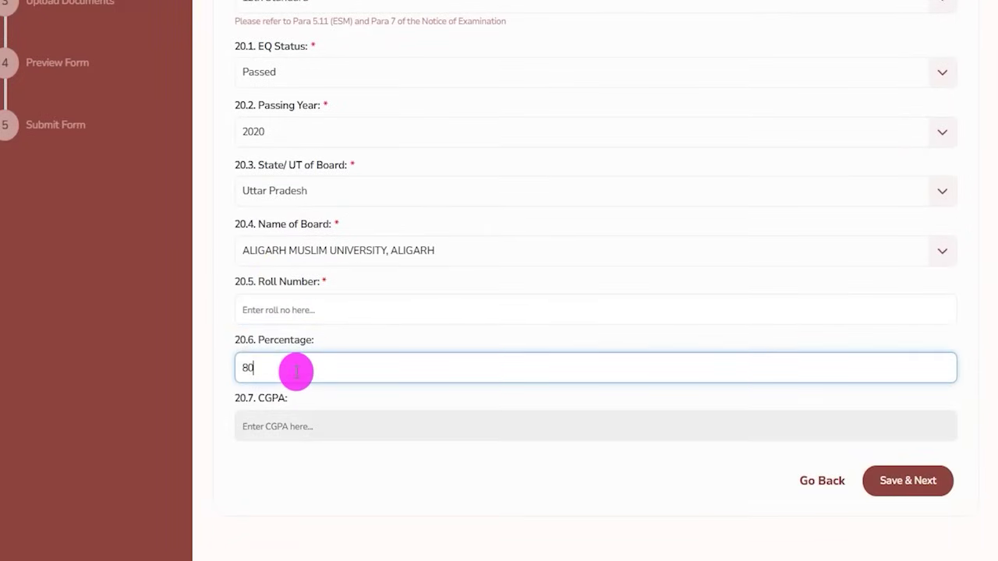
{"action": "left_click", "coordinate": [367, 493]}
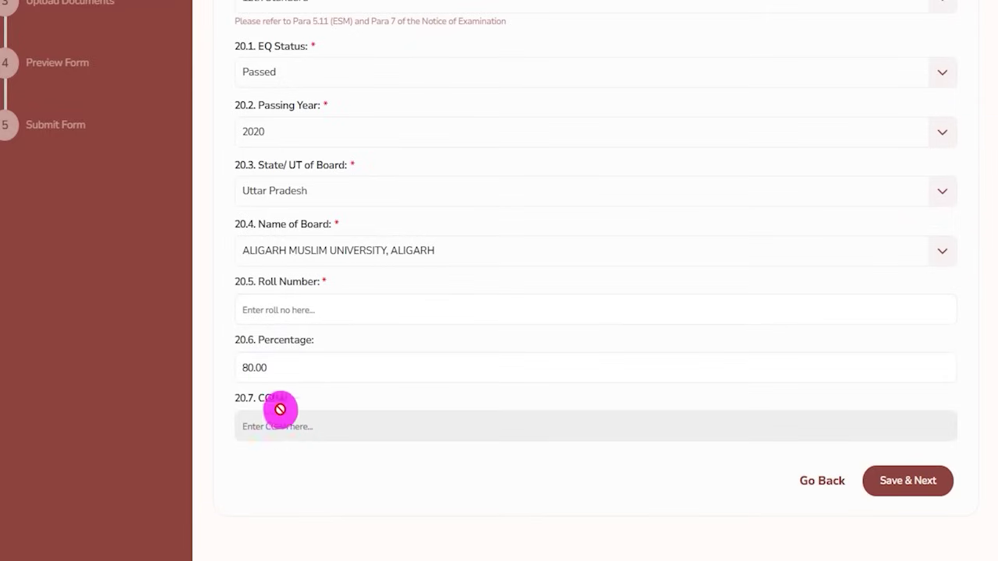
Step: Clear the 12th Standard percentage and activate the CGPA field instead
{"action": "left_click_drag", "start_coordinate": [273, 365], "coordinate": [236, 365]}
{"action": "key", "text": "BackSpace"}
{"action": "left_click", "coordinate": [312, 454]}
{"action": "left_click", "coordinate": [304, 426]}
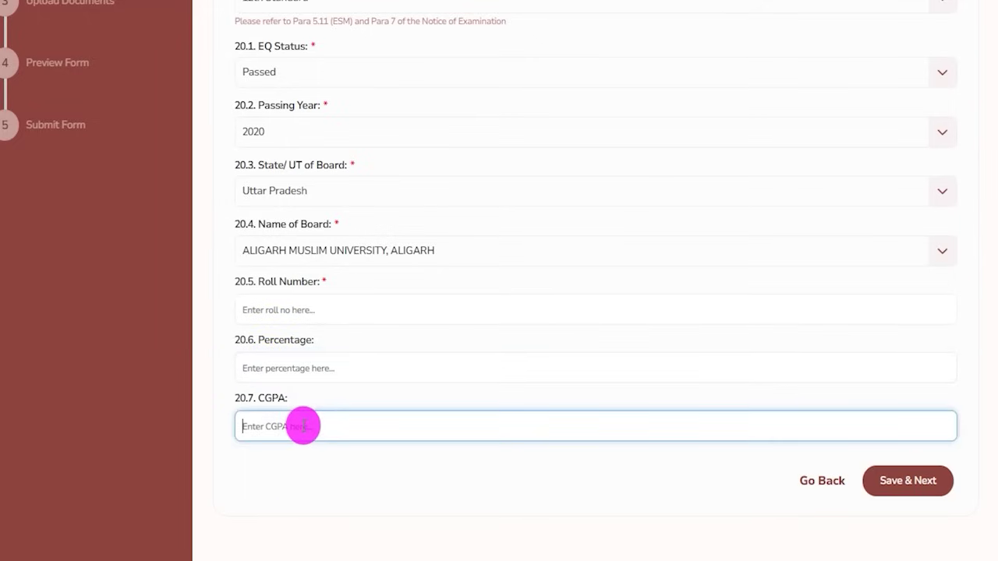
Step: Enter 80.00 as the 12th Standard percentage, save the education details and continue to Additional Information-I
{"action": "left_click", "coordinate": [307, 367]}
{"action": "type", "text": "8"}
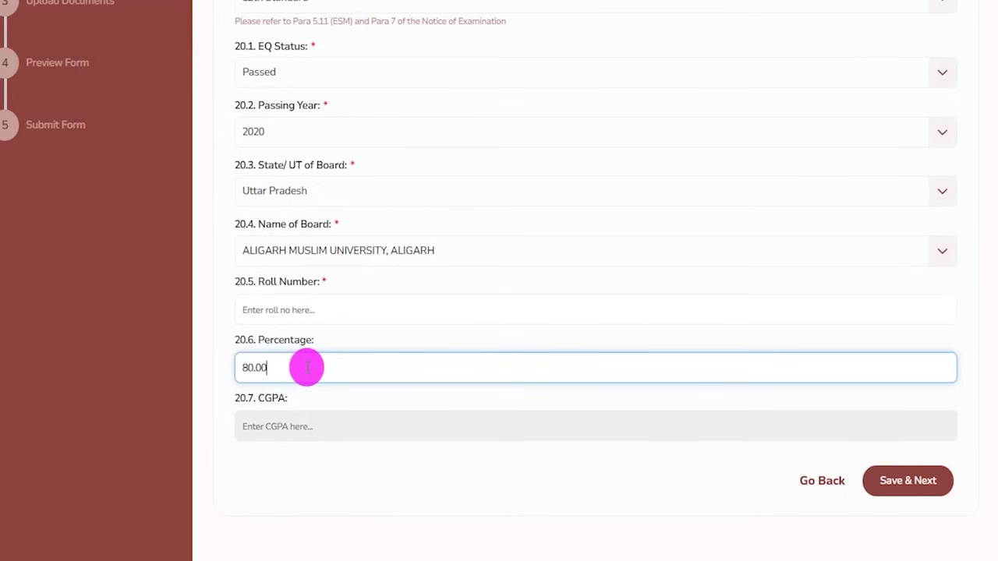
{"action": "type", "text": "0.00"}
{"action": "left_click", "coordinate": [310, 432]}
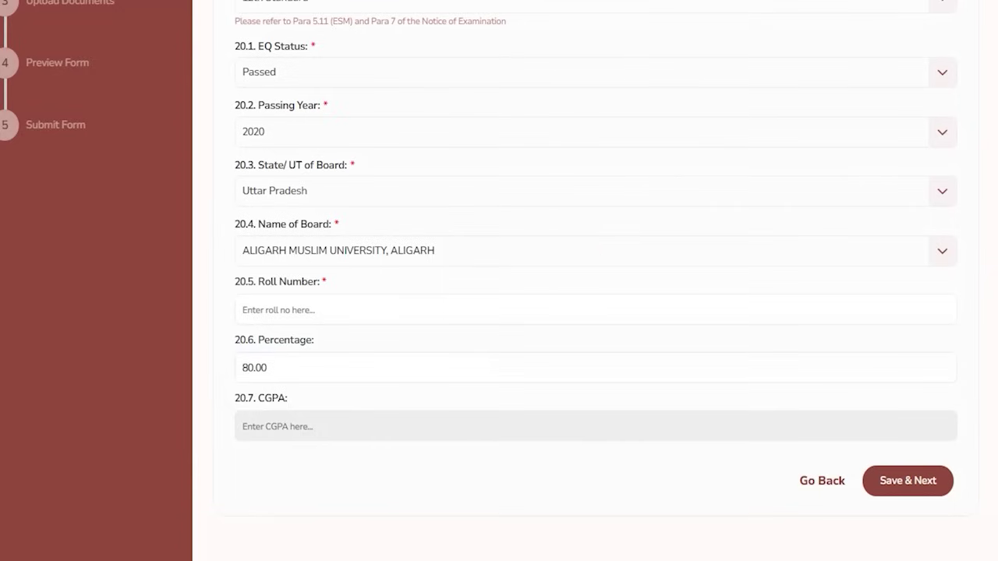
{"action": "left_click_drag", "start_coordinate": [967, 294], "coordinate": [925, 405]}
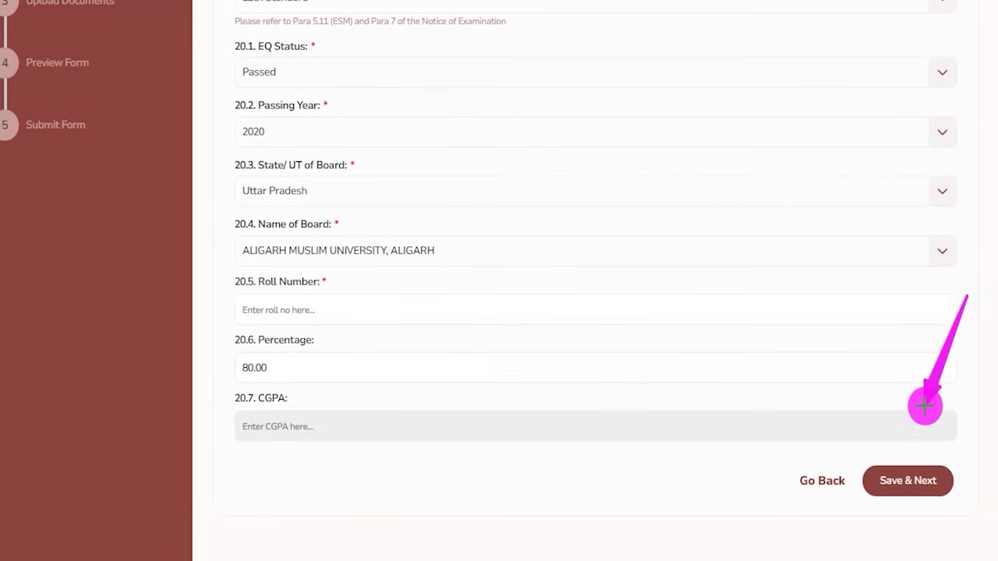
{"action": "left_click", "coordinate": [909, 480]}
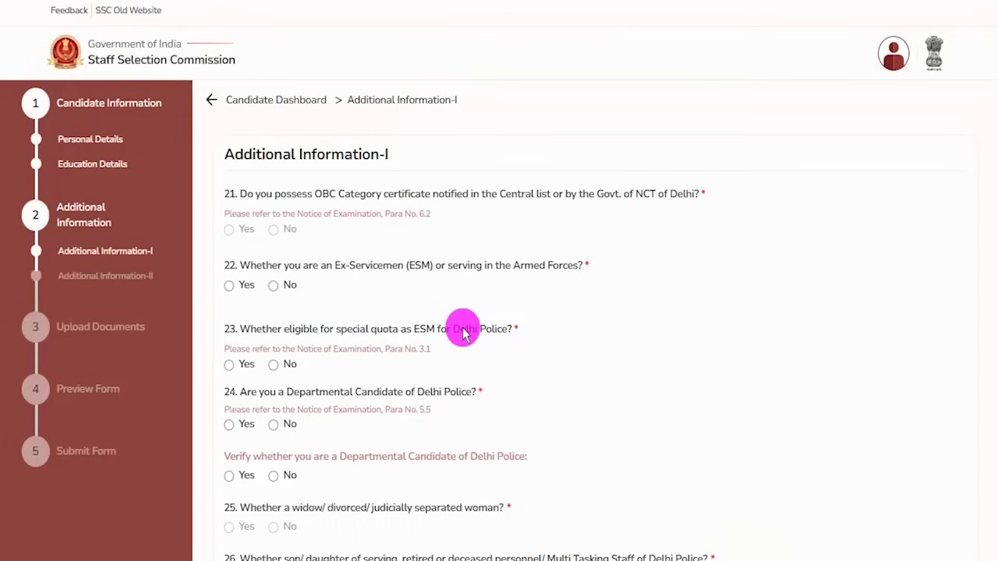
Step: Highlight the Additional Information-I heading and the OBC certificate question 21, and try to answer the question Yes
{"action": "left_click_drag", "start_coordinate": [232, 155], "coordinate": [378, 156]}
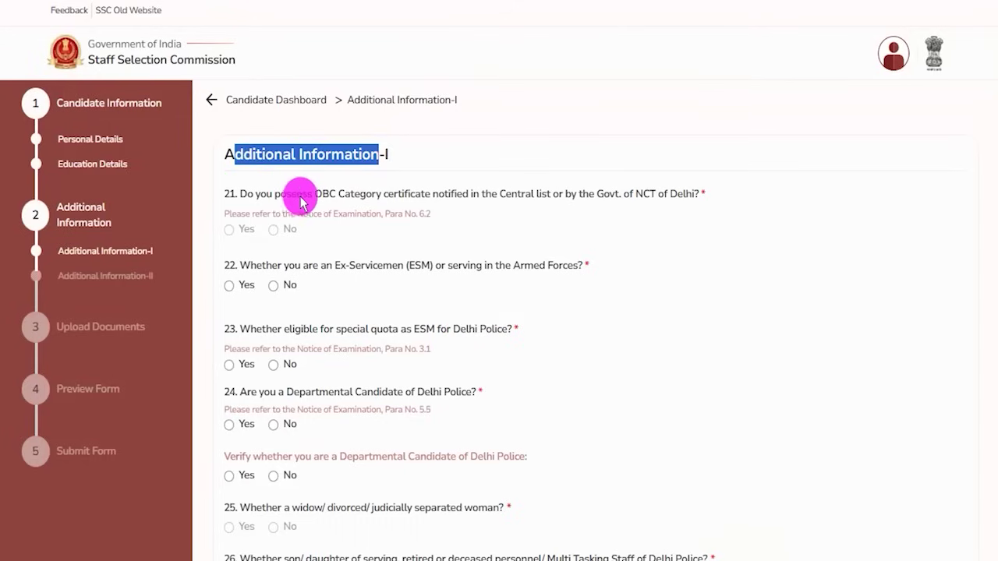
{"action": "left_click_drag", "start_coordinate": [308, 199], "coordinate": [633, 198]}
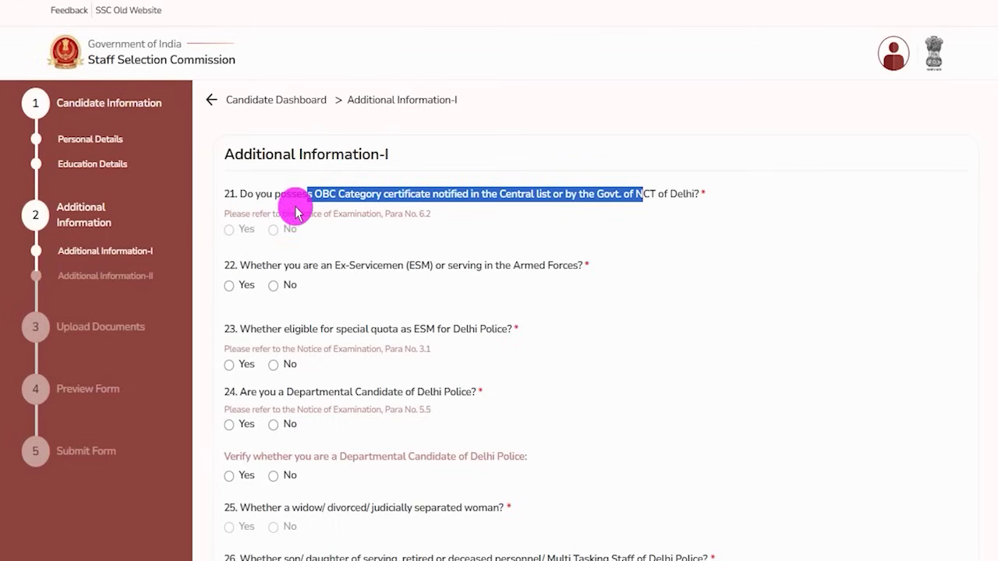
{"action": "left_click", "coordinate": [230, 234]}
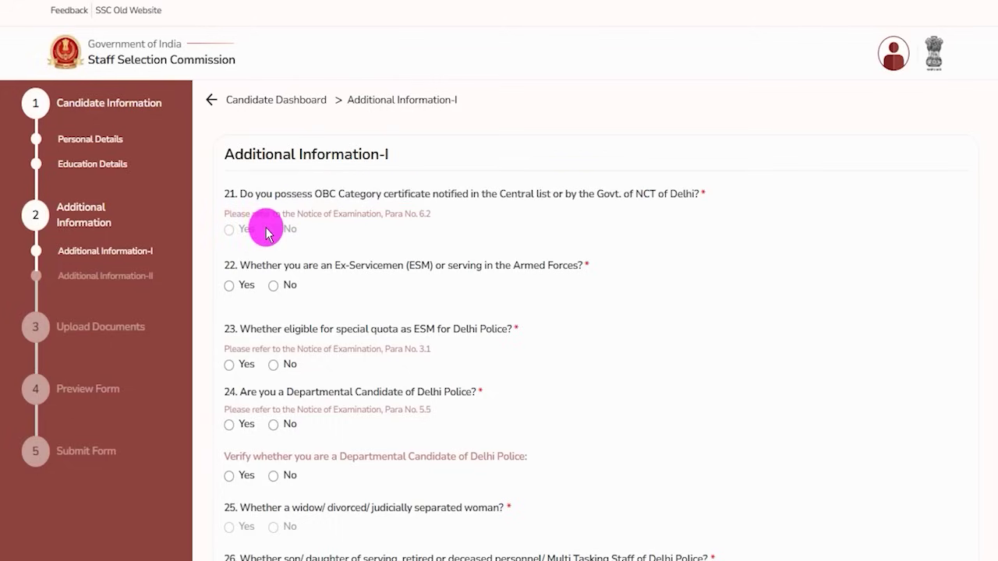
Step: Answer Yes to the Ex-Servicemen question 22 and examine its joining date, discharge date and length of service fields
{"action": "left_click_drag", "start_coordinate": [249, 266], "coordinate": [455, 269]}
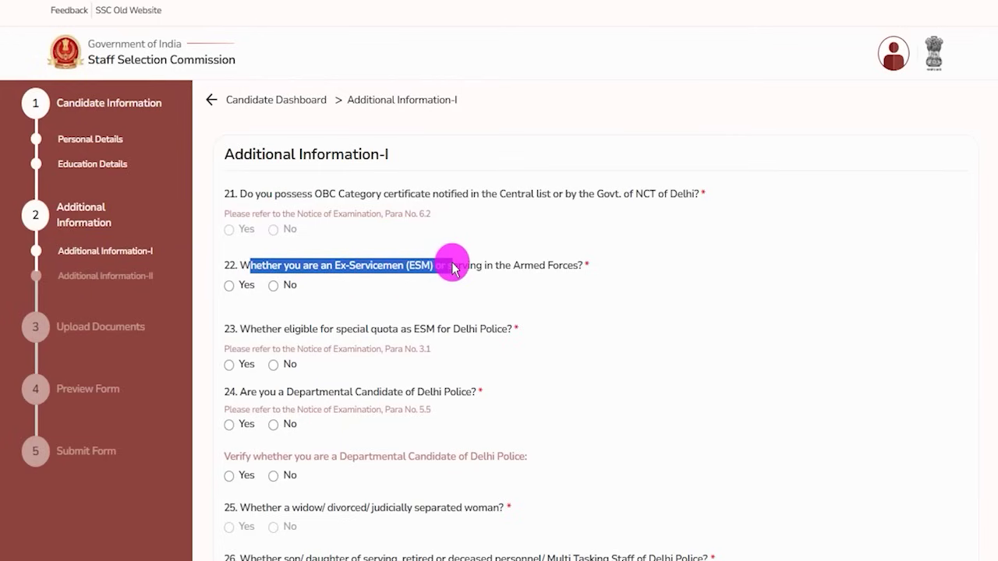
{"action": "left_click", "coordinate": [230, 290]}
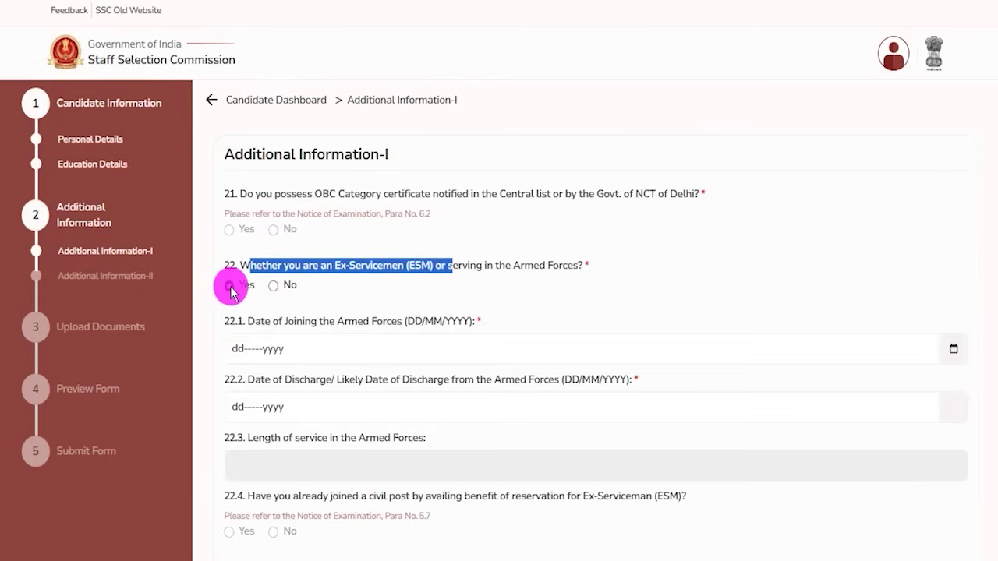
{"action": "left_click", "coordinate": [315, 356]}
{"action": "left_click", "coordinate": [316, 356]}
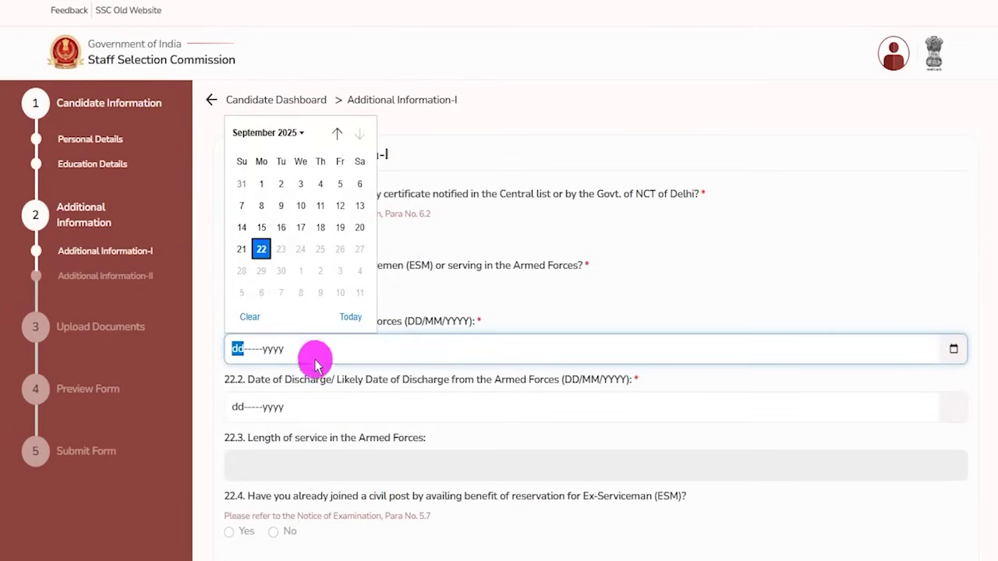
{"action": "left_click", "coordinate": [316, 407]}
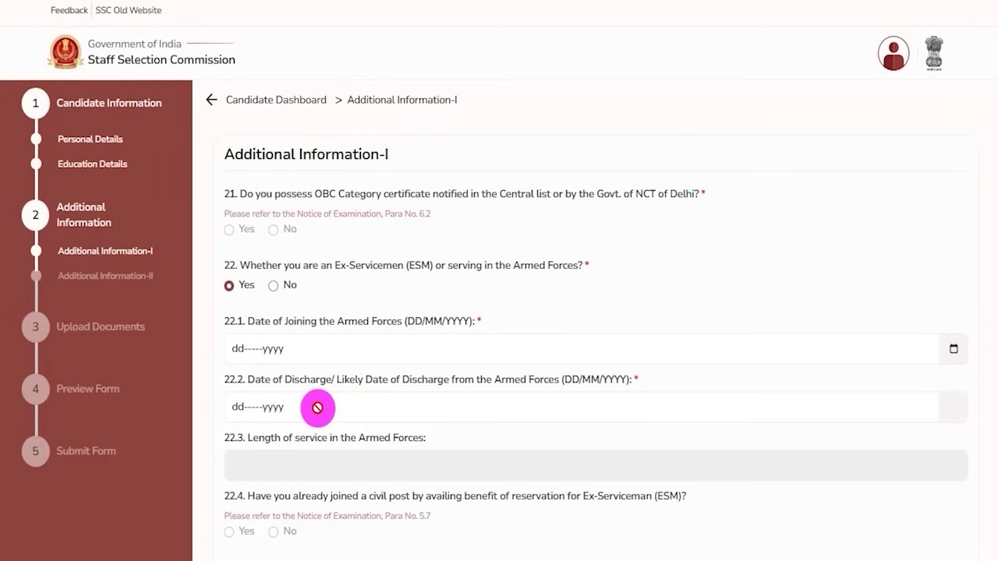
{"action": "left_click_drag", "start_coordinate": [263, 439], "coordinate": [345, 470]}
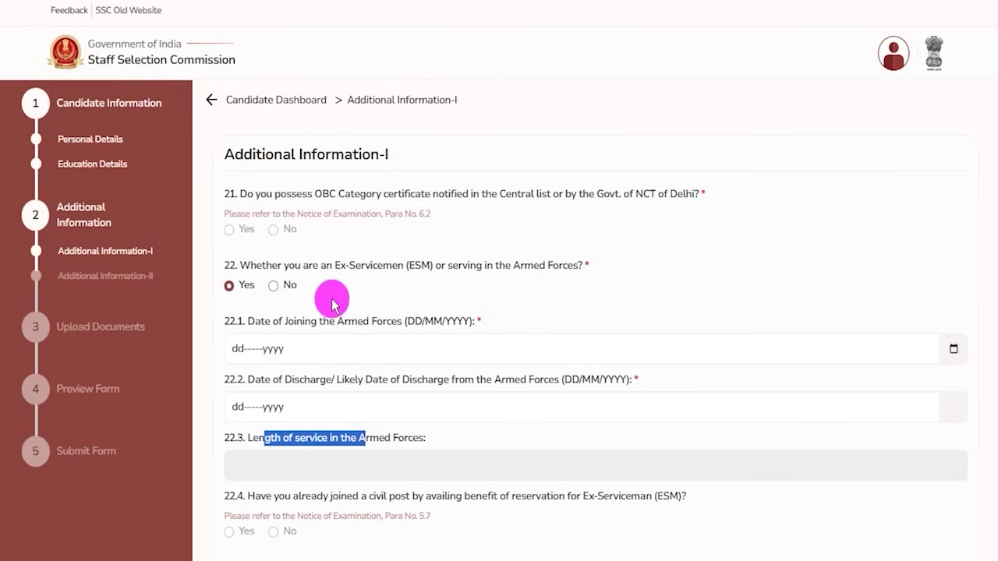
Step: Answer No to the Ex-Servicemen question 22 and to the ESM special quota question 23
{"action": "left_click", "coordinate": [272, 286]}
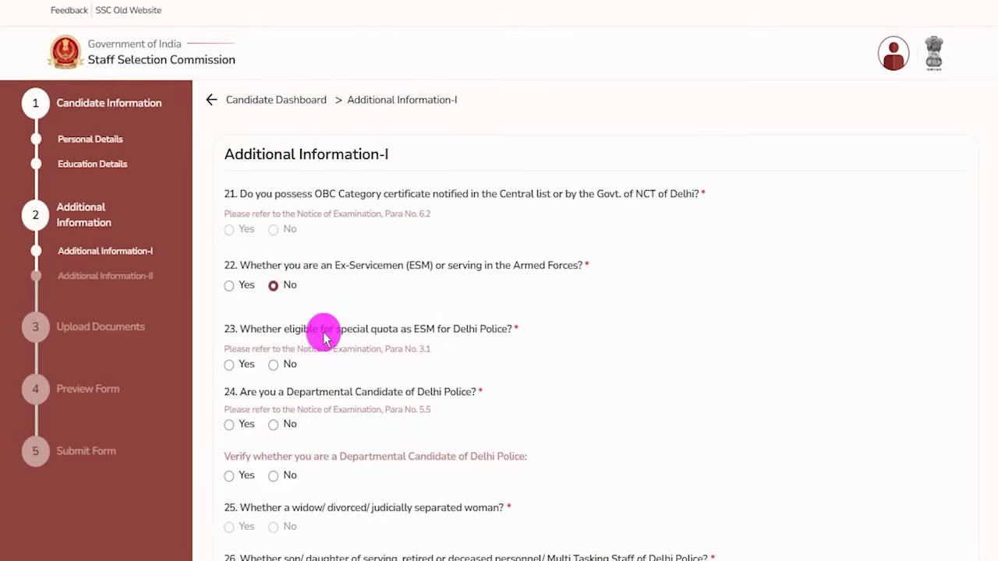
{"action": "left_click_drag", "start_coordinate": [445, 335], "coordinate": [478, 328]}
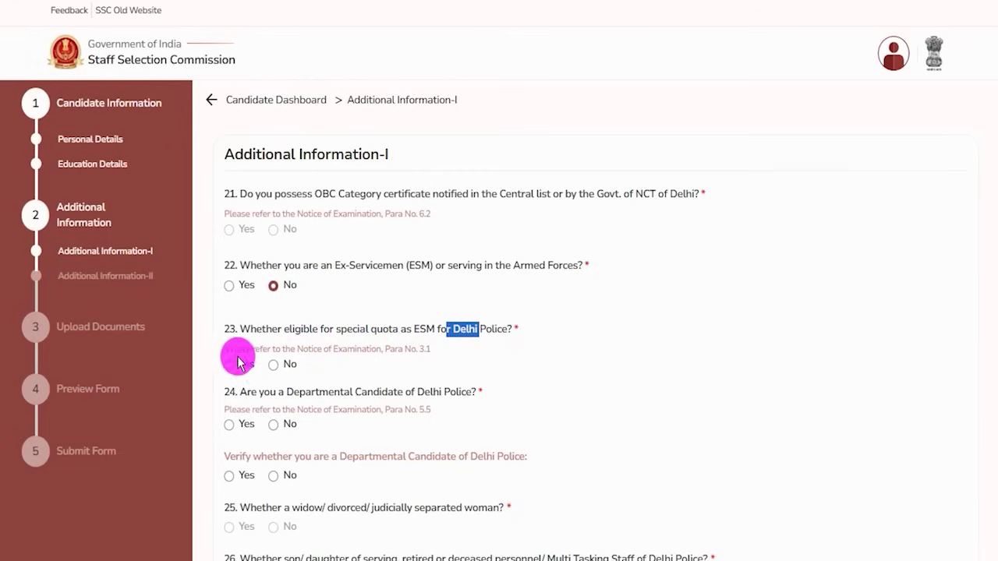
{"action": "left_click", "coordinate": [272, 364]}
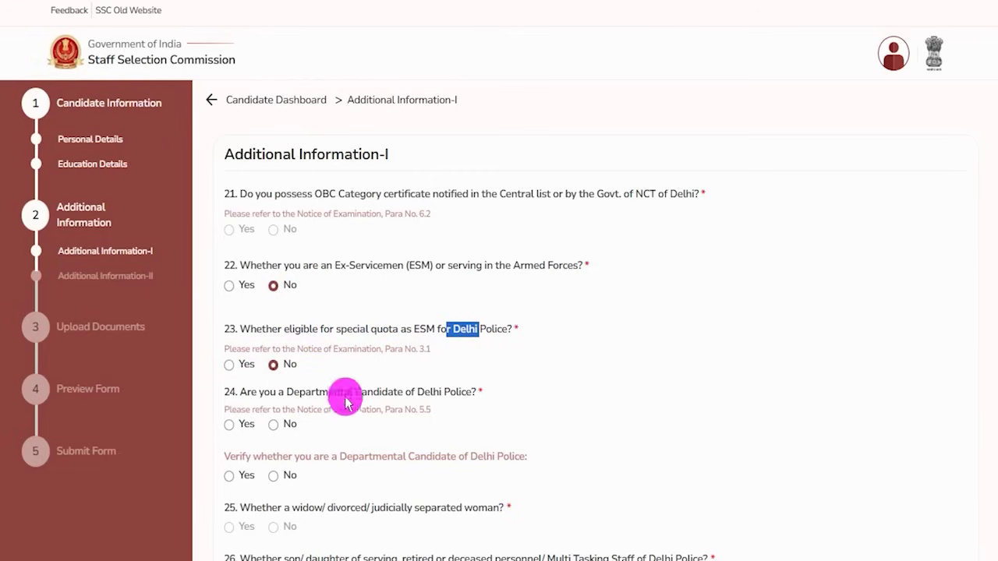
Step: Try Yes for the Delhi Police Departmental Candidate question 24, and set both the question and its verification to No
{"action": "scroll", "coordinate": [344, 393], "scroll_direction": "down", "scroll_amount": 2}
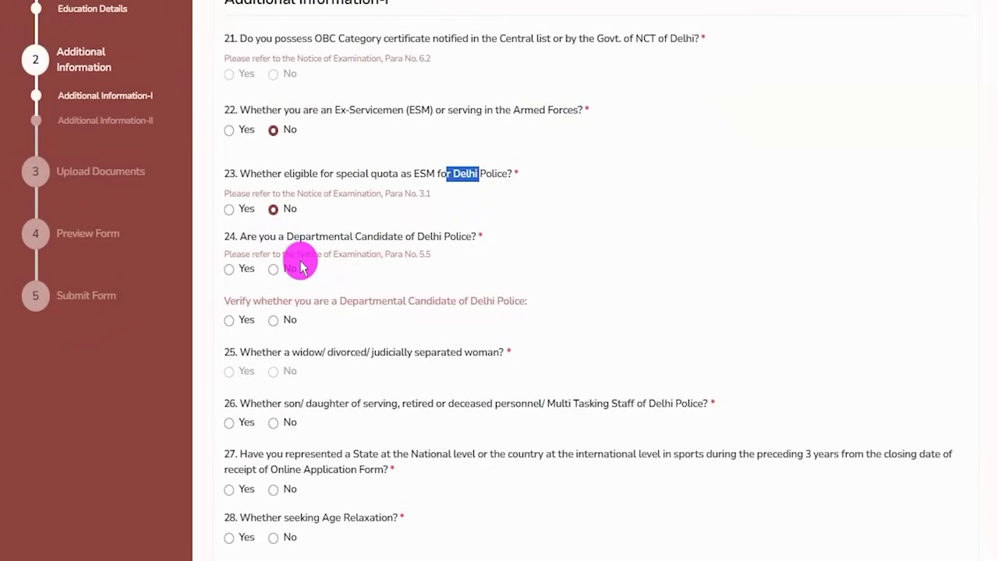
{"action": "left_click_drag", "start_coordinate": [294, 236], "coordinate": [354, 236]}
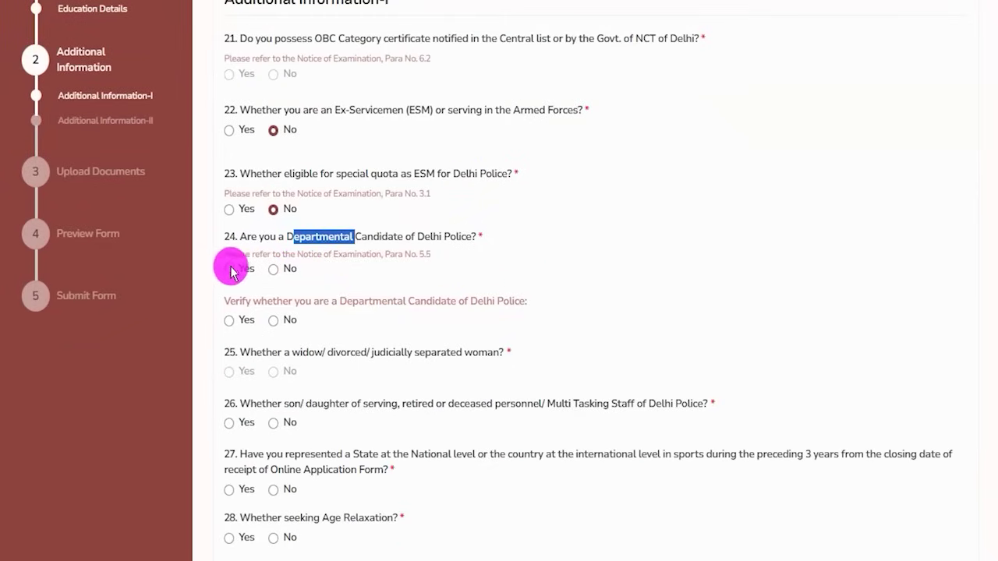
{"action": "left_click", "coordinate": [237, 268]}
{"action": "left_click", "coordinate": [272, 320]}
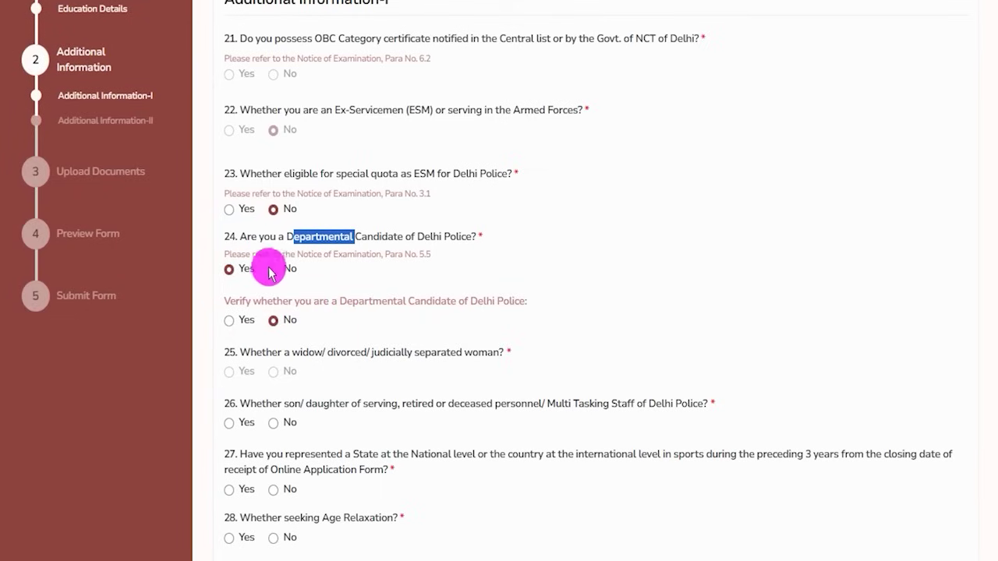
{"action": "left_click", "coordinate": [229, 321]}
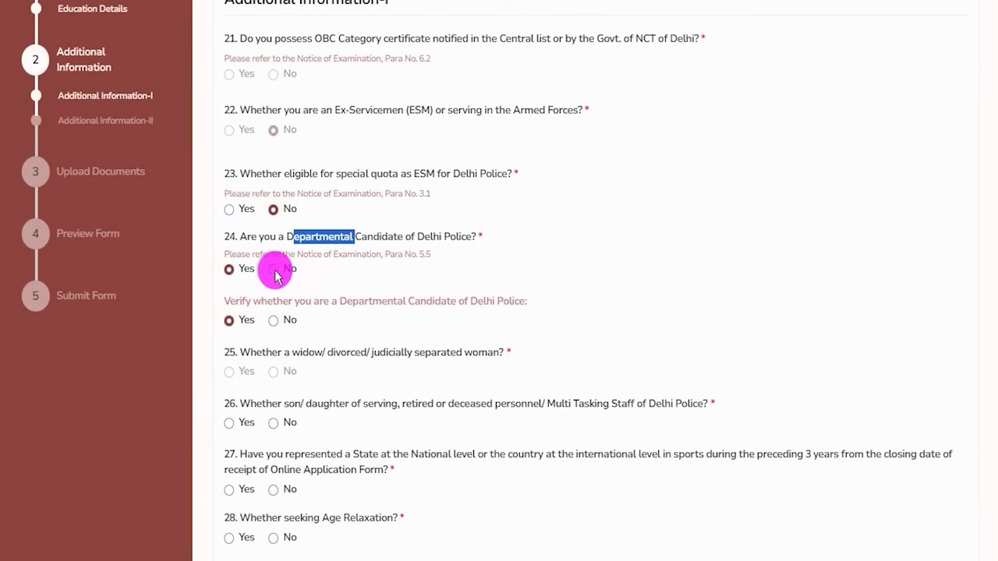
{"action": "left_click", "coordinate": [274, 272]}
{"action": "left_click", "coordinate": [274, 320]}
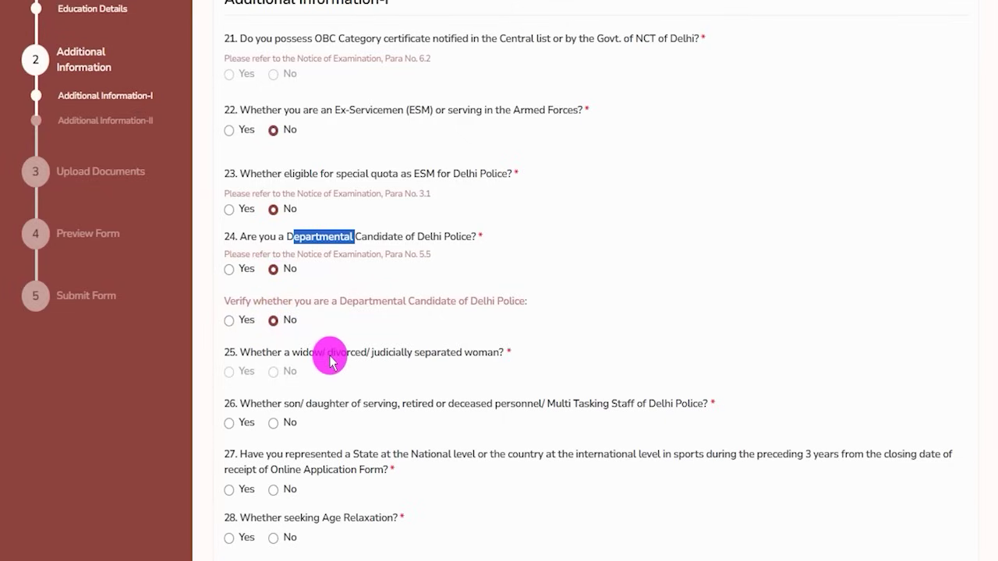
Step: Highlight the widow/divorced/judicially separated woman question 25 and try to answer it Yes
{"action": "left_click_drag", "start_coordinate": [261, 355], "coordinate": [329, 355]}
{"action": "left_click_drag", "start_coordinate": [334, 355], "coordinate": [469, 357]}
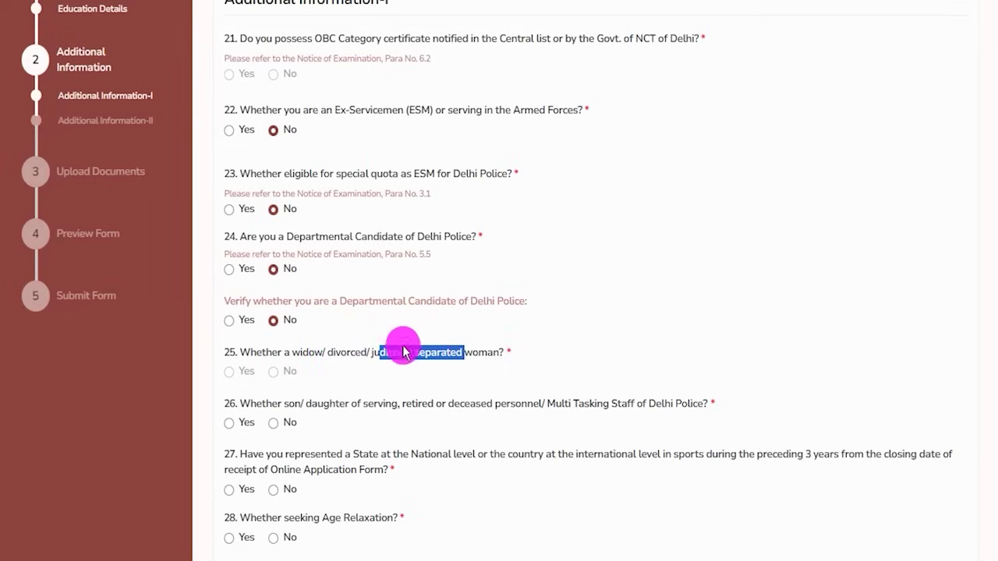
{"action": "left_click", "coordinate": [244, 375]}
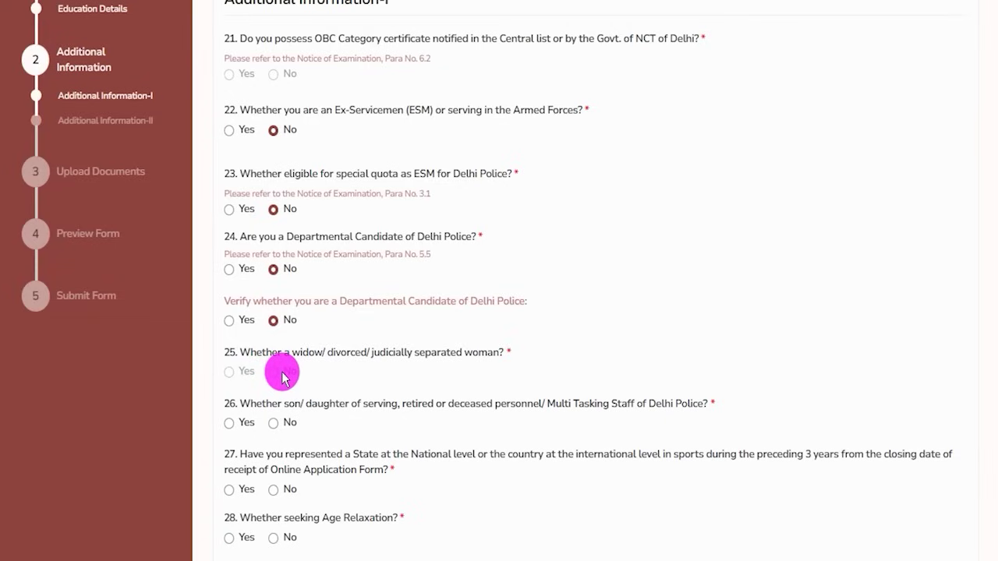
Step: Answer No to question 26 about being a son or daughter of Delhi Police personnel or Multi Tasking Staff
{"action": "scroll", "coordinate": [287, 375], "scroll_direction": "down", "scroll_amount": 2}
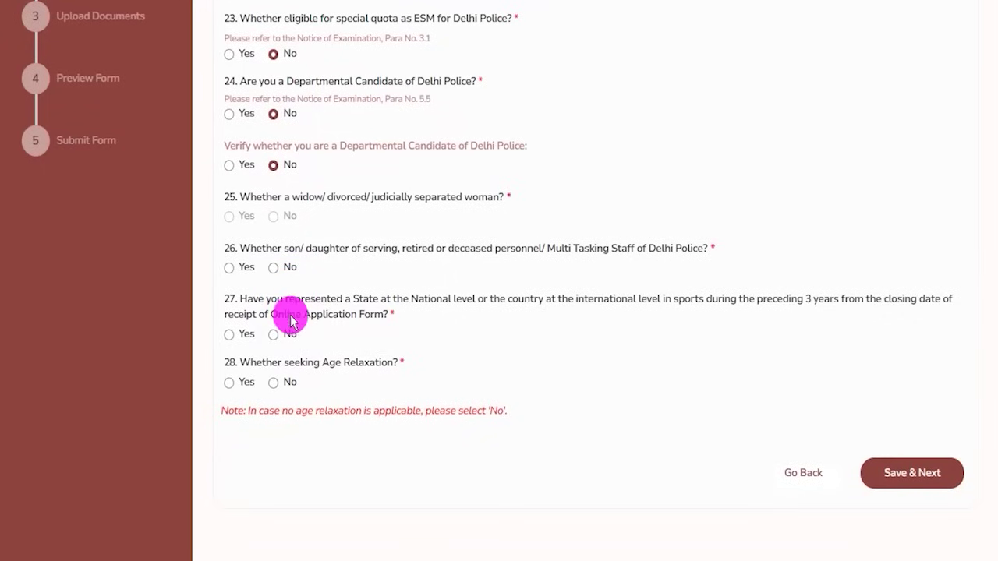
{"action": "left_click_drag", "start_coordinate": [275, 253], "coordinate": [664, 250]}
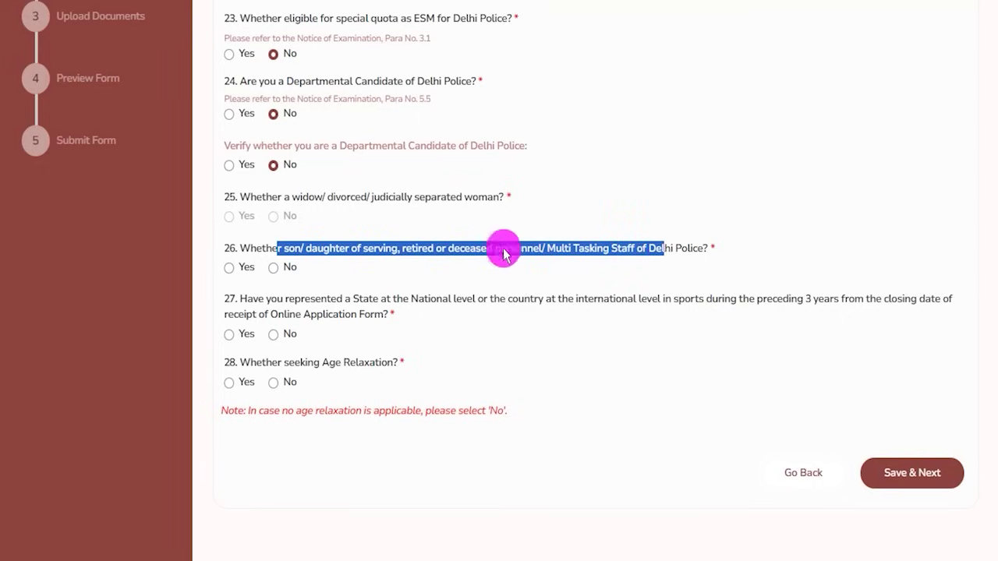
{"action": "left_click", "coordinate": [229, 268]}
{"action": "left_click", "coordinate": [272, 267]}
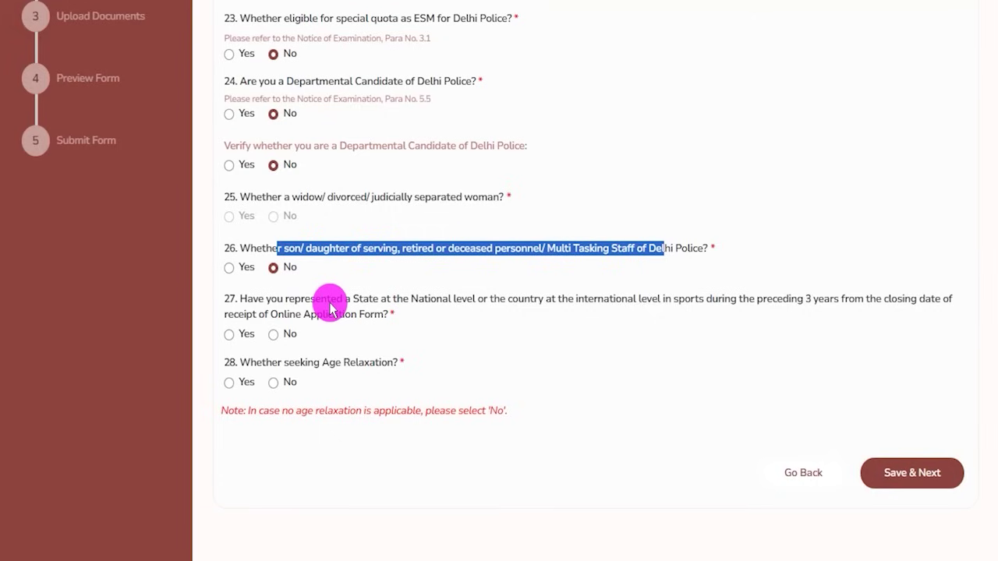
Step: Try Yes with Athletics as the discipline for the sports representation question 27, and set the answer to No
{"action": "left_click_drag", "start_coordinate": [352, 300], "coordinate": [739, 299]}
{"action": "left_click", "coordinate": [229, 337]}
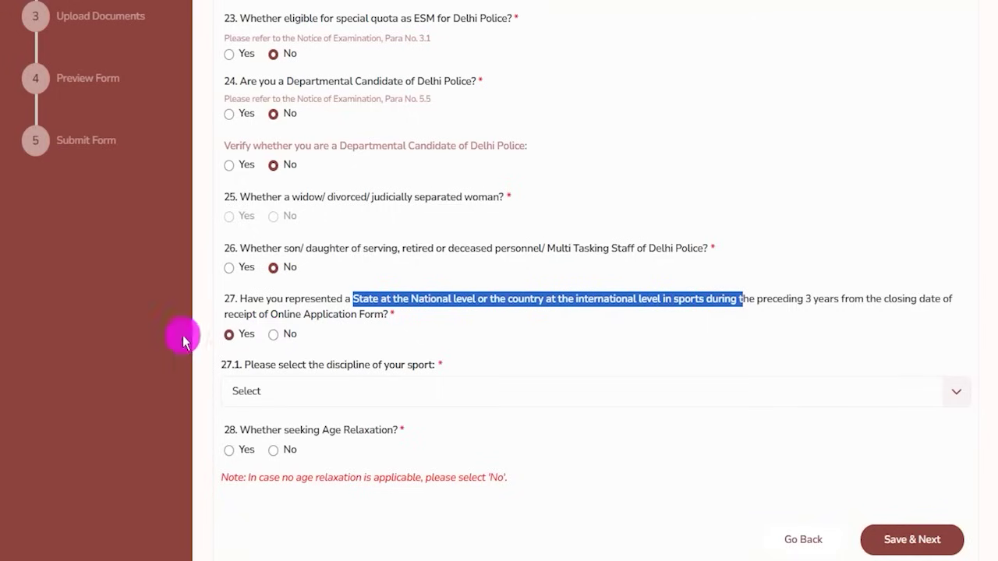
{"action": "left_click", "coordinate": [277, 396]}
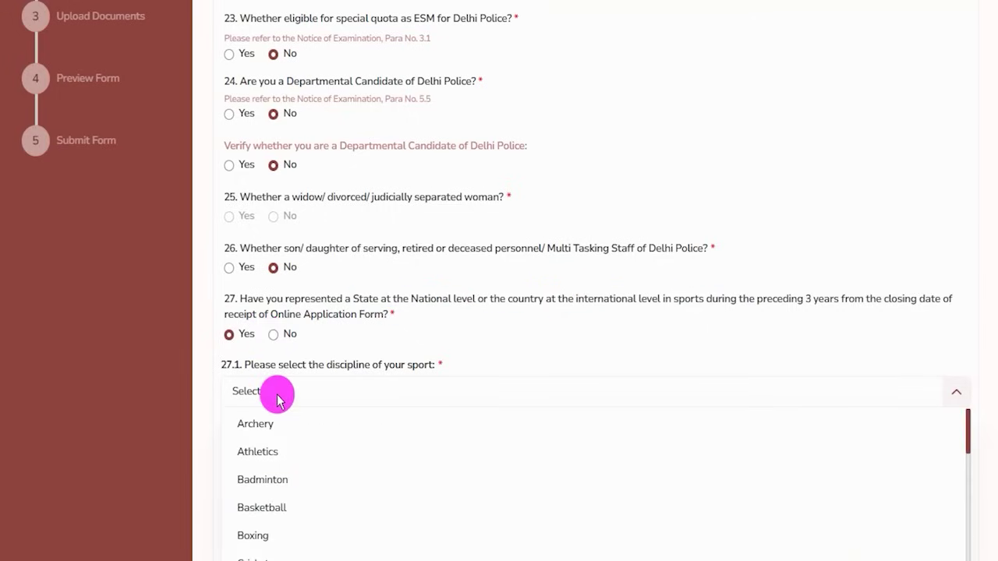
{"action": "left_click", "coordinate": [275, 452]}
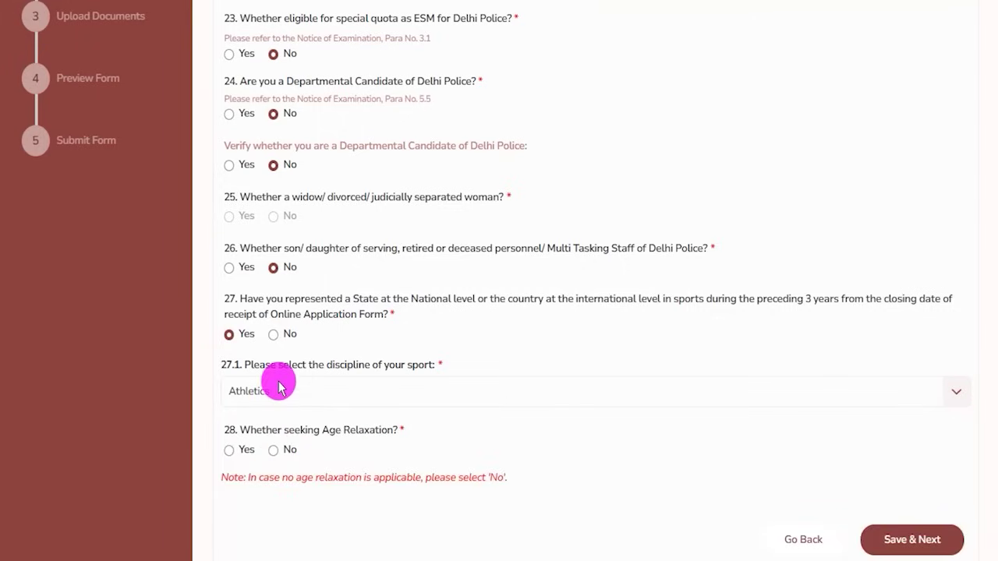
{"action": "left_click", "coordinate": [273, 335]}
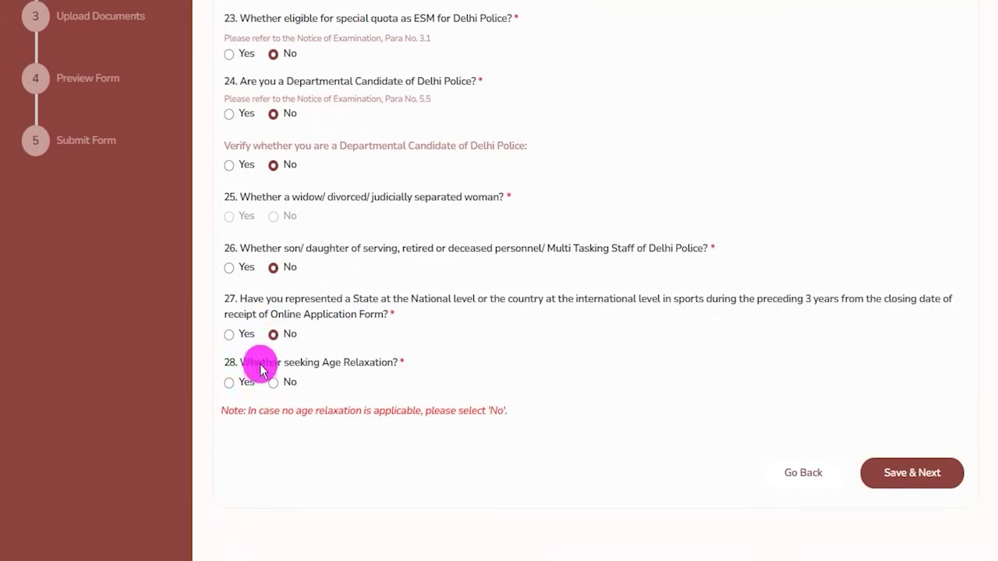
Step: Try Yes with code 01 - SC/ST for the age relaxation question 28, and set the answer to No
{"action": "left_click_drag", "start_coordinate": [250, 363], "coordinate": [375, 367]}
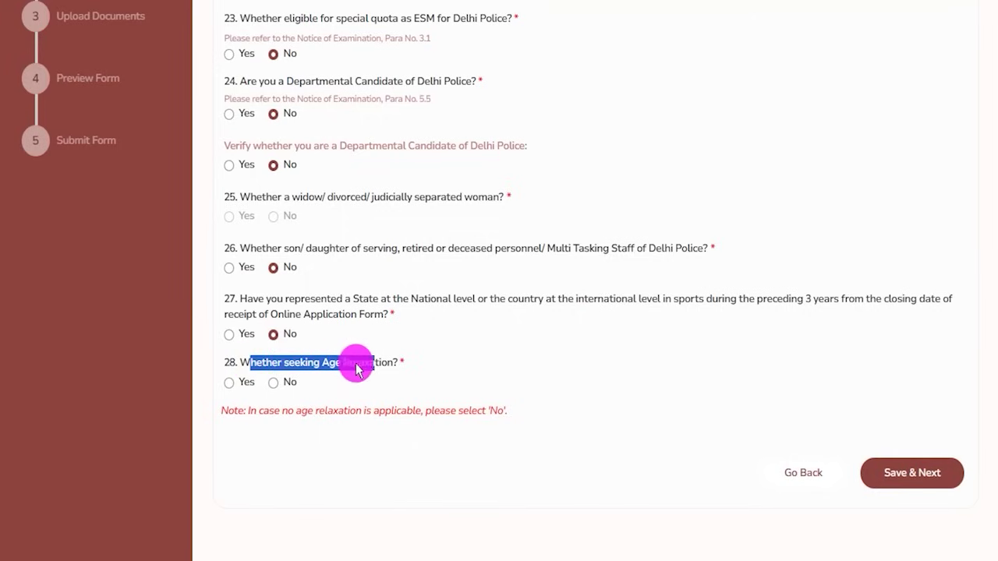
{"action": "left_click", "coordinate": [228, 382]}
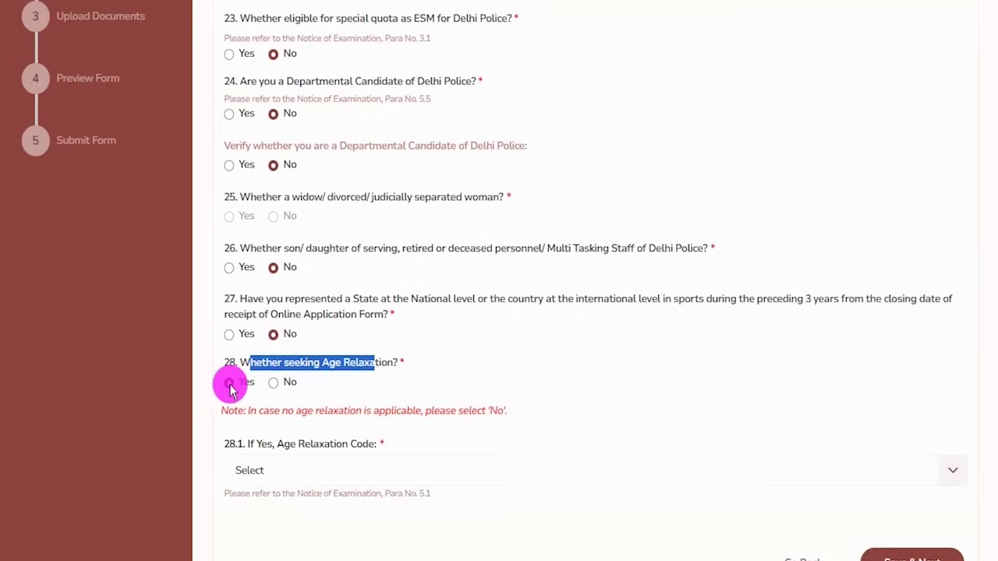
{"action": "left_click", "coordinate": [296, 473]}
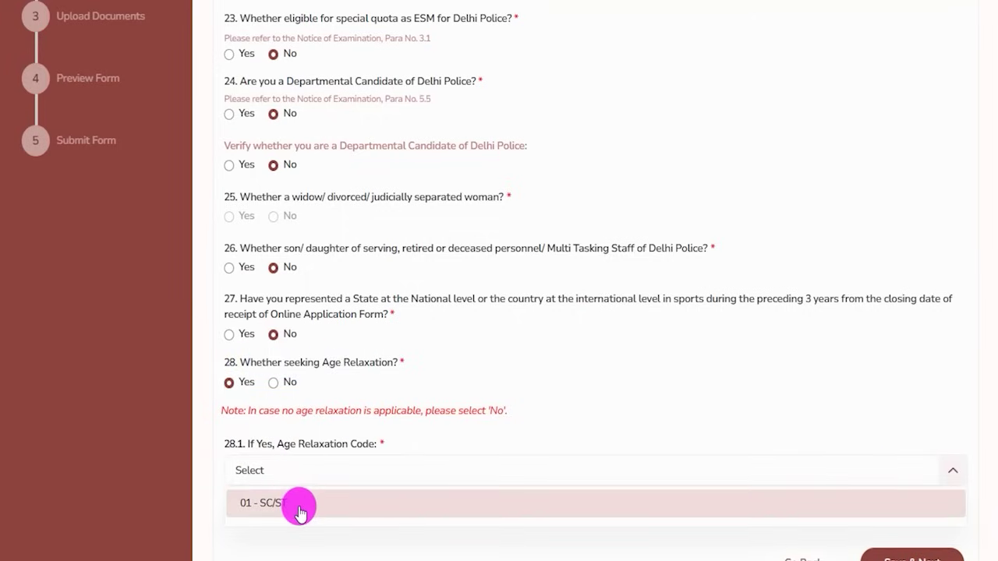
{"action": "scroll", "coordinate": [300, 511], "scroll_direction": "down", "scroll_amount": 1}
{"action": "left_click", "coordinate": [291, 427]}
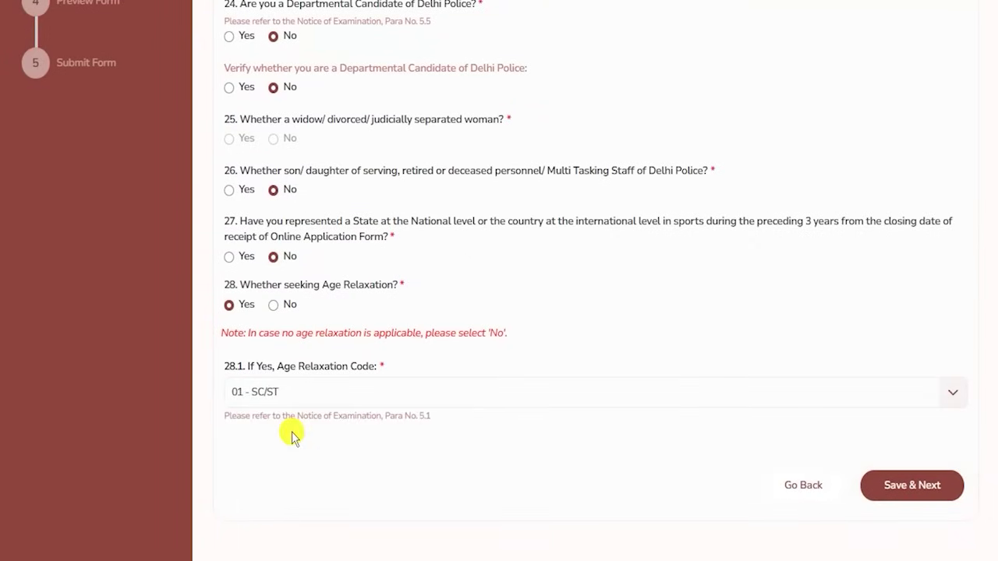
{"action": "left_click", "coordinate": [271, 303]}
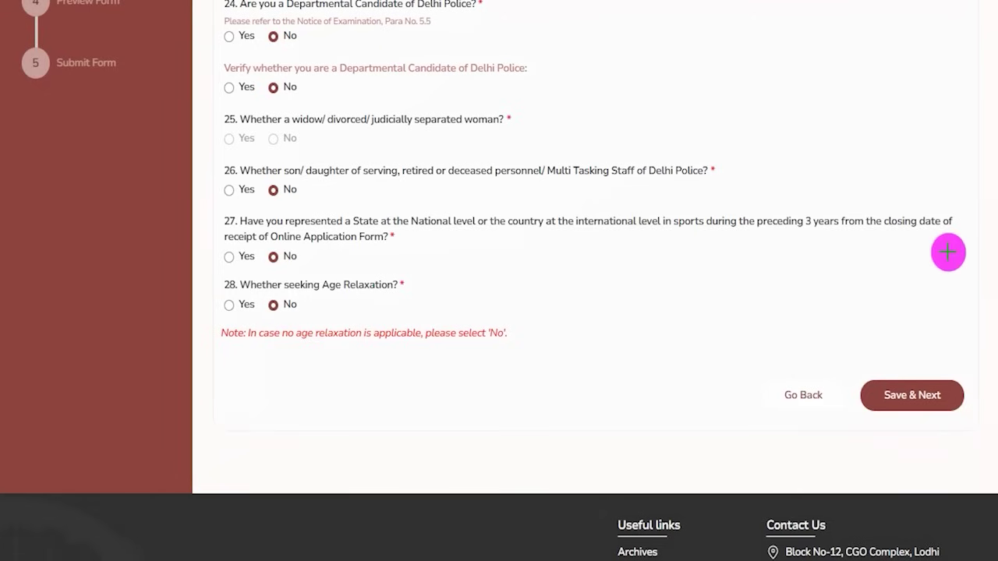
Step: Save Additional Information-I and set the examination centre preferences to CR-Bhagalpur (3201), CR-Gaya (3203) and CR-Jhansi (3008), in that order
{"action": "left_click", "coordinate": [934, 392]}
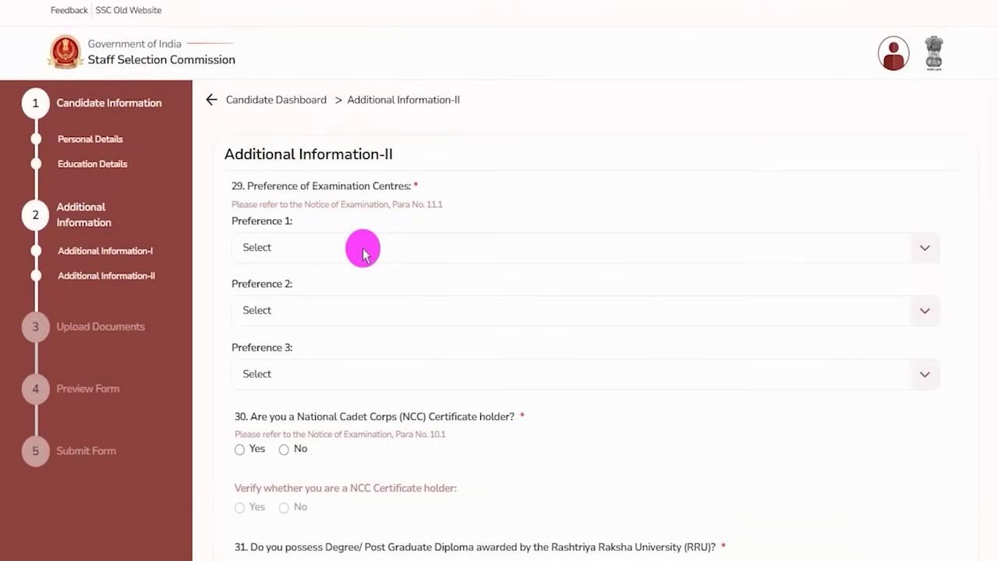
{"action": "left_click_drag", "start_coordinate": [282, 186], "coordinate": [343, 194]}
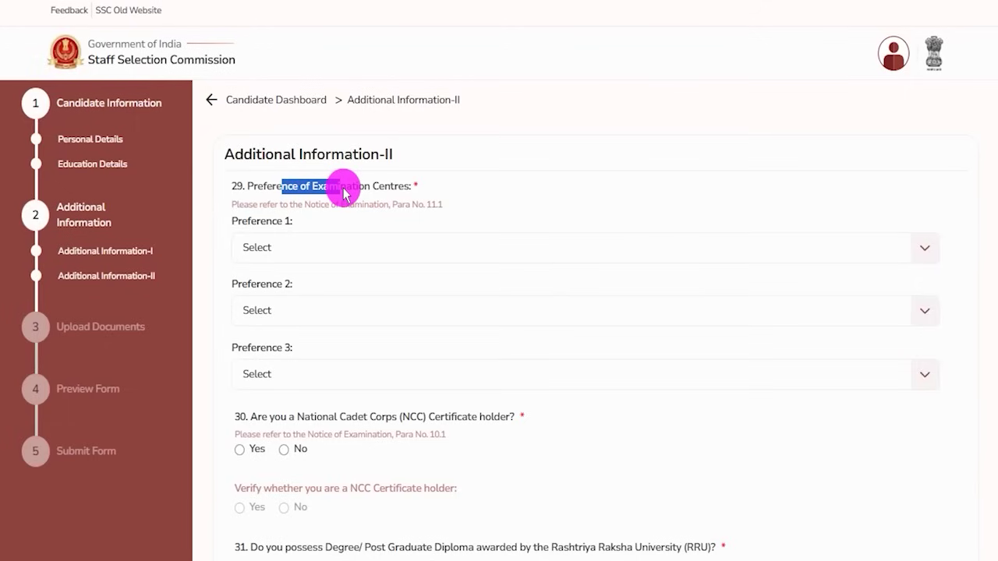
{"action": "left_click", "coordinate": [312, 247]}
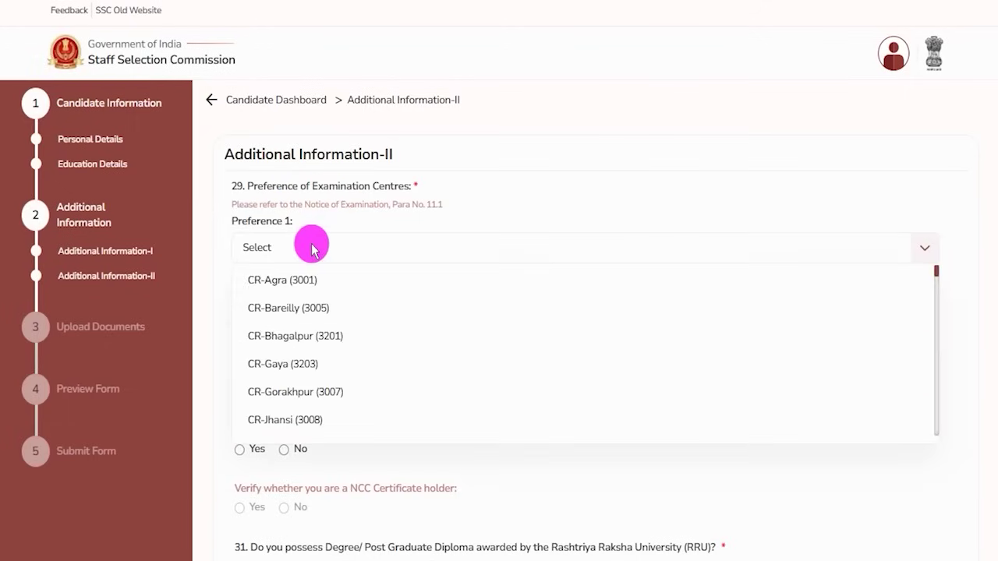
{"action": "left_click", "coordinate": [295, 336]}
{"action": "left_click", "coordinate": [301, 309]}
{"action": "left_click", "coordinate": [286, 402]}
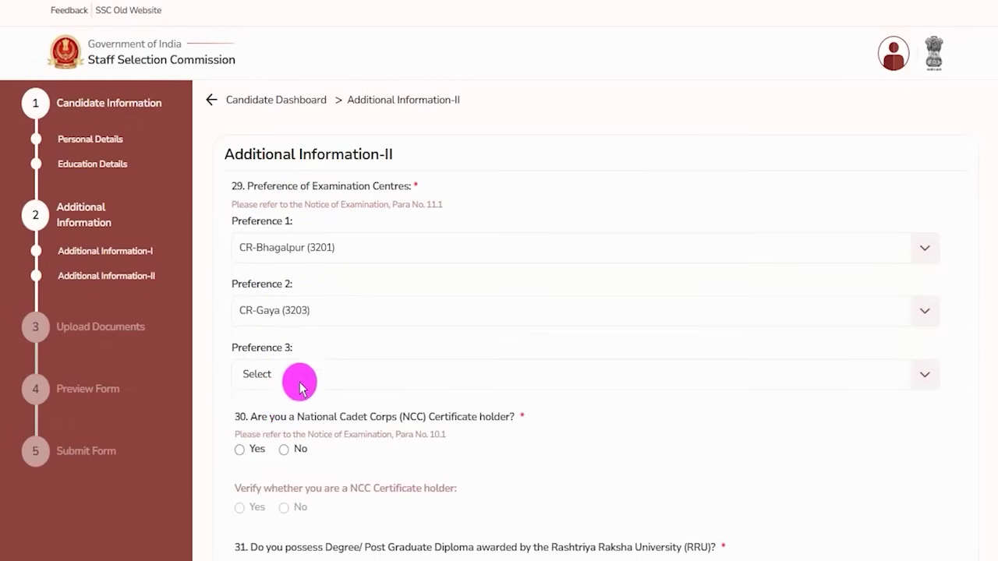
{"action": "left_click", "coordinate": [298, 382]}
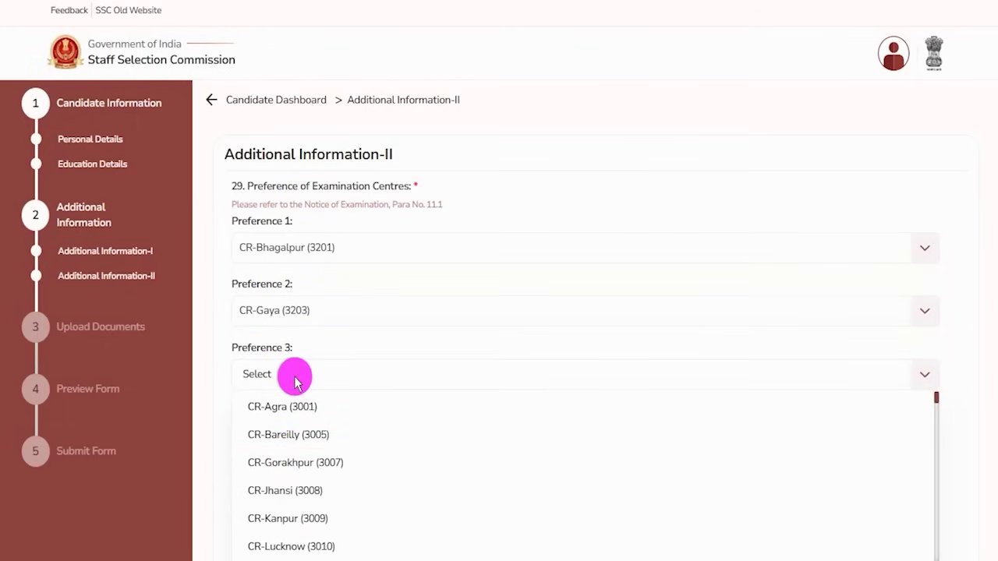
{"action": "left_click", "coordinate": [290, 488]}
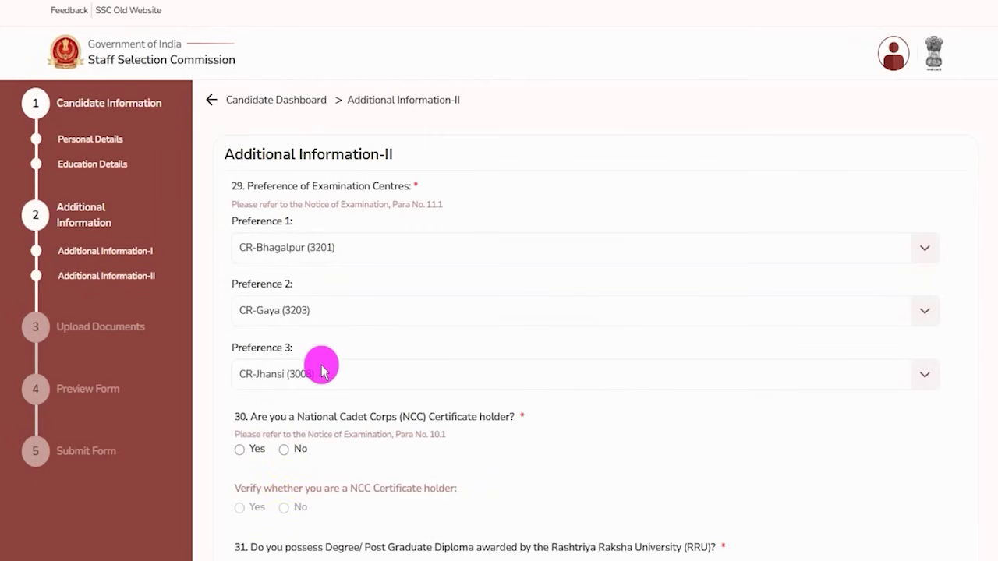
Step: Try Yes for the NCC Certificate question 30, view the certificate types, and set the answer and its verification to No
{"action": "scroll", "coordinate": [348, 325], "scroll_direction": "down", "scroll_amount": 1}
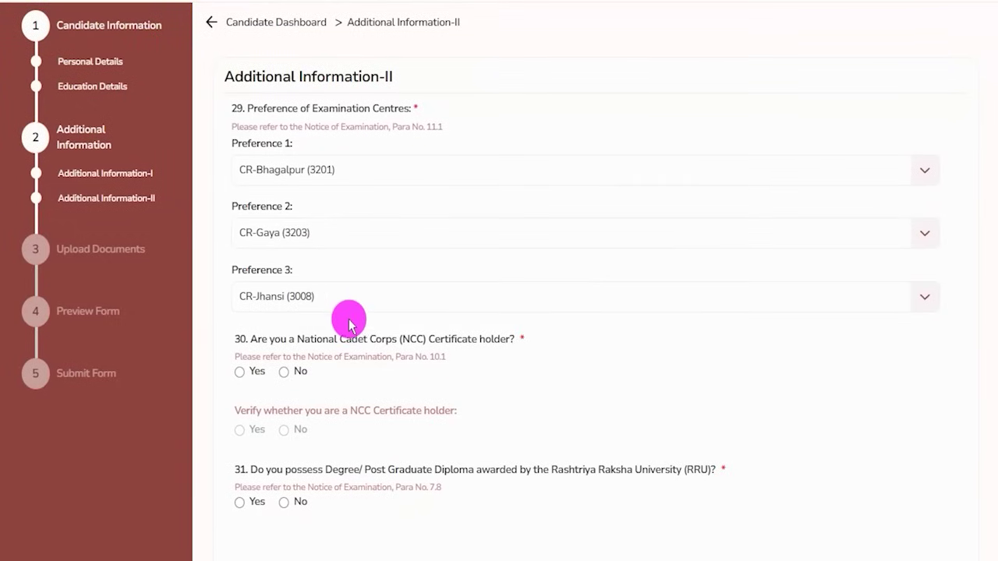
{"action": "left_click_drag", "start_coordinate": [261, 339], "coordinate": [456, 346]}
{"action": "left_click", "coordinate": [239, 371]}
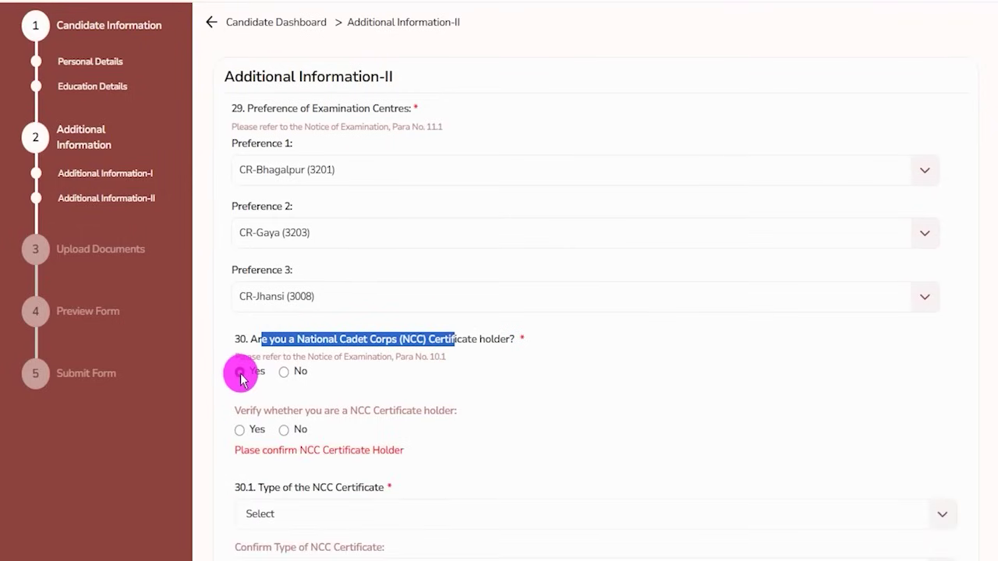
{"action": "left_click", "coordinate": [240, 429]}
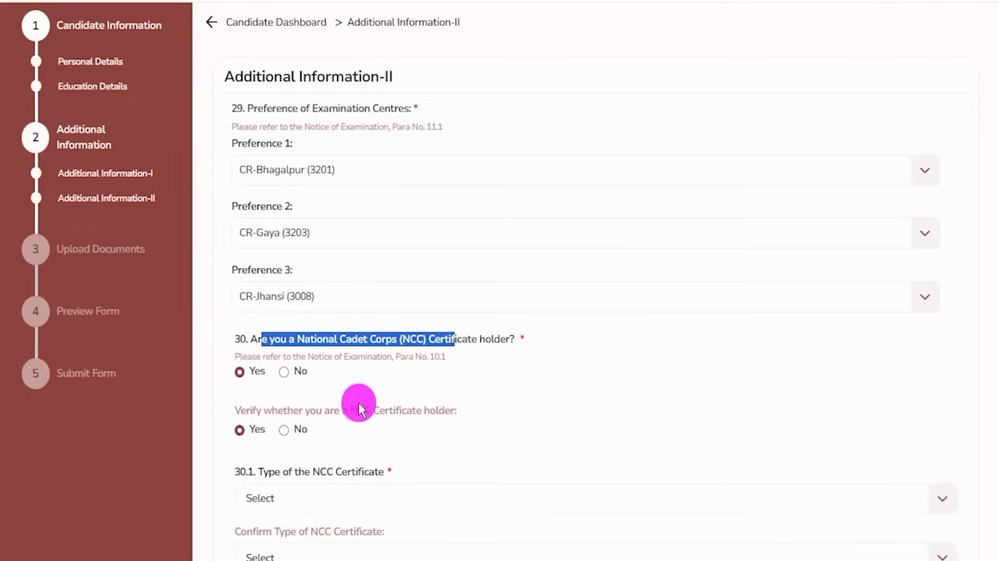
{"action": "scroll", "coordinate": [358, 412], "scroll_direction": "down", "scroll_amount": 2}
{"action": "left_click", "coordinate": [346, 341]}
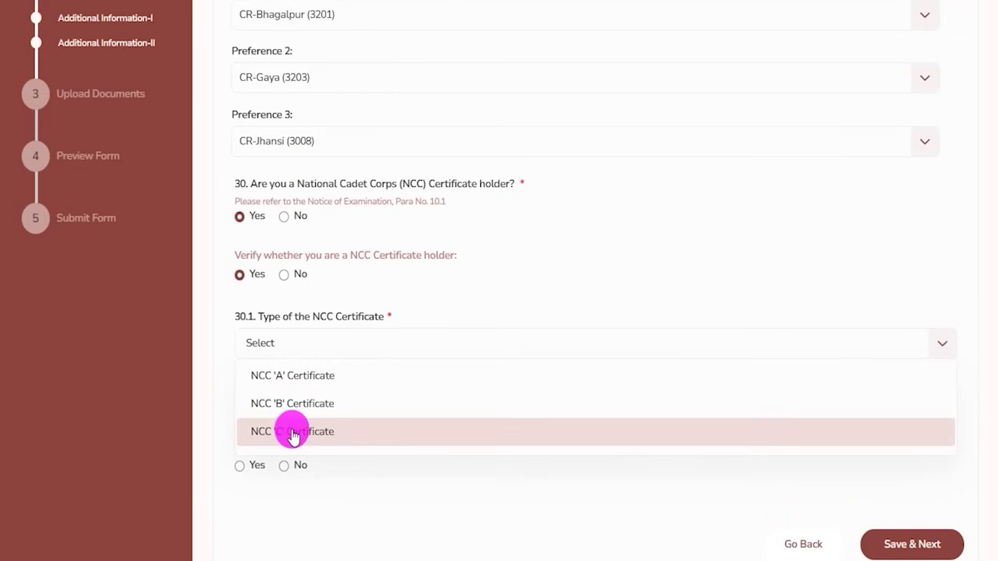
{"action": "left_click", "coordinate": [282, 216]}
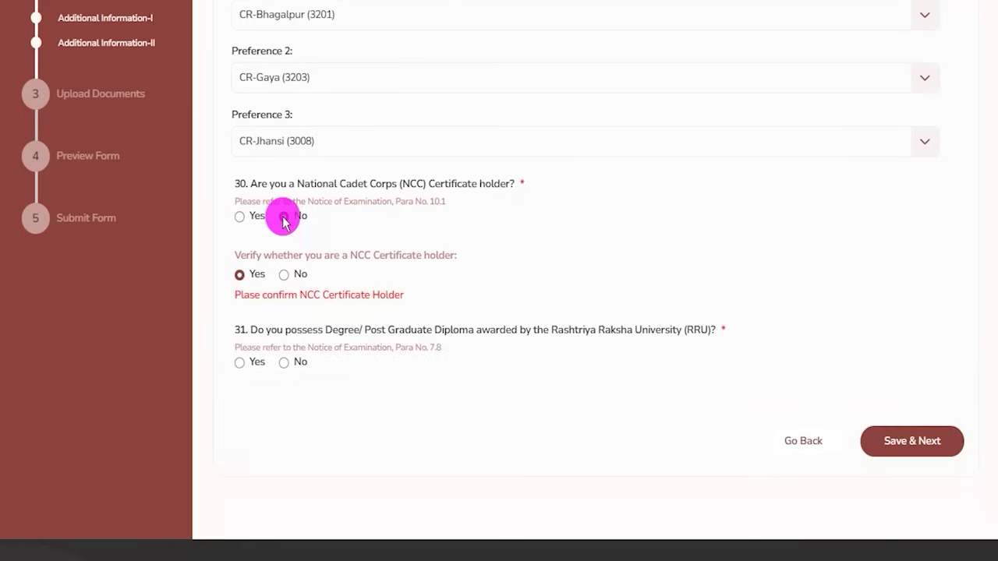
{"action": "left_click", "coordinate": [283, 274]}
Step: Try Yes for the Rashtriya Raksha University degree question 31, set the answer to No, and save Additional Information-II
{"action": "left_click_drag", "start_coordinate": [664, 314], "coordinate": [414, 316]}
{"action": "left_click", "coordinate": [386, 319]}
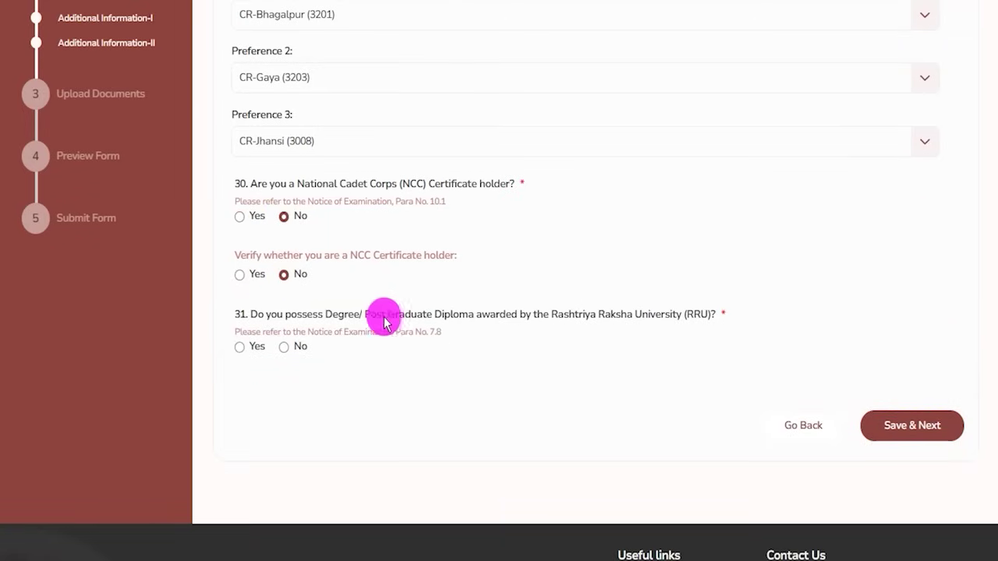
{"action": "left_click_drag", "start_coordinate": [292, 318], "coordinate": [664, 315]}
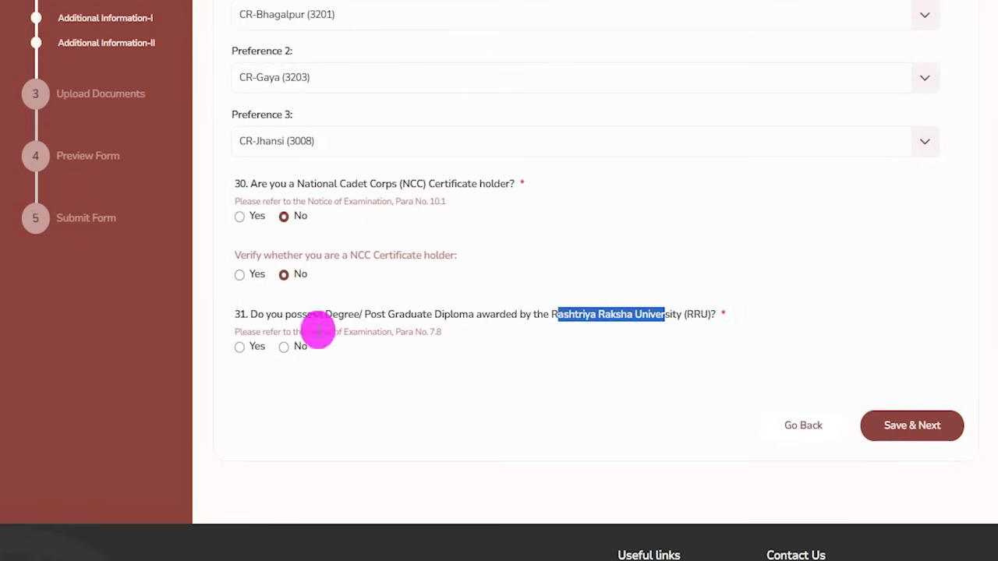
{"action": "left_click", "coordinate": [240, 346]}
{"action": "left_click", "coordinate": [288, 416]}
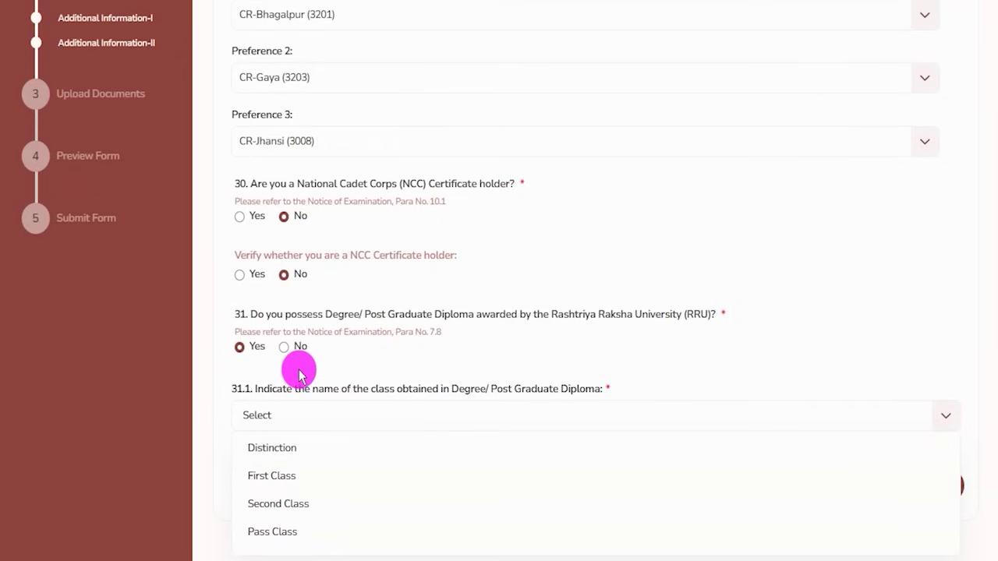
{"action": "left_click", "coordinate": [284, 346]}
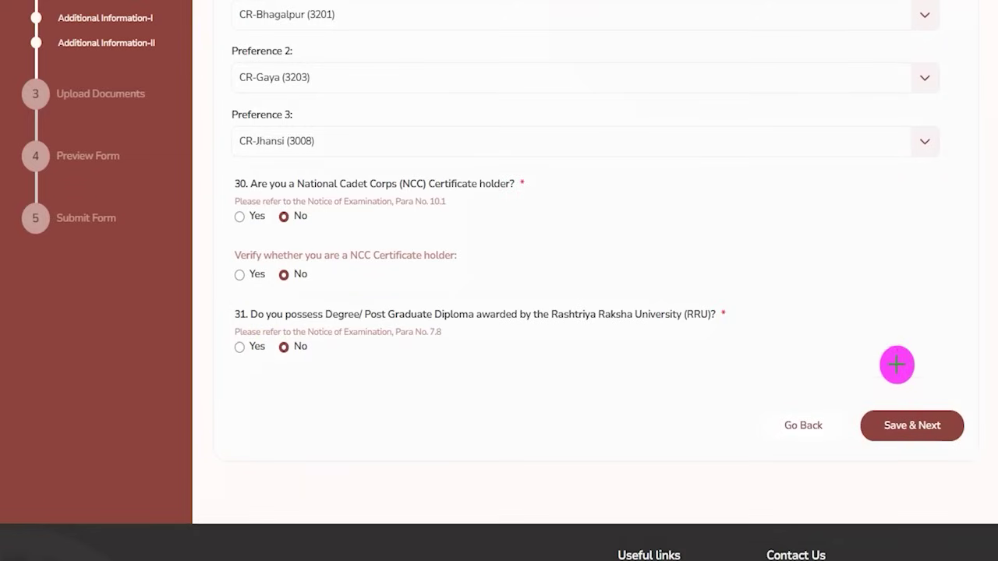
{"action": "left_click_drag", "start_coordinate": [902, 256], "coordinate": [907, 388]}
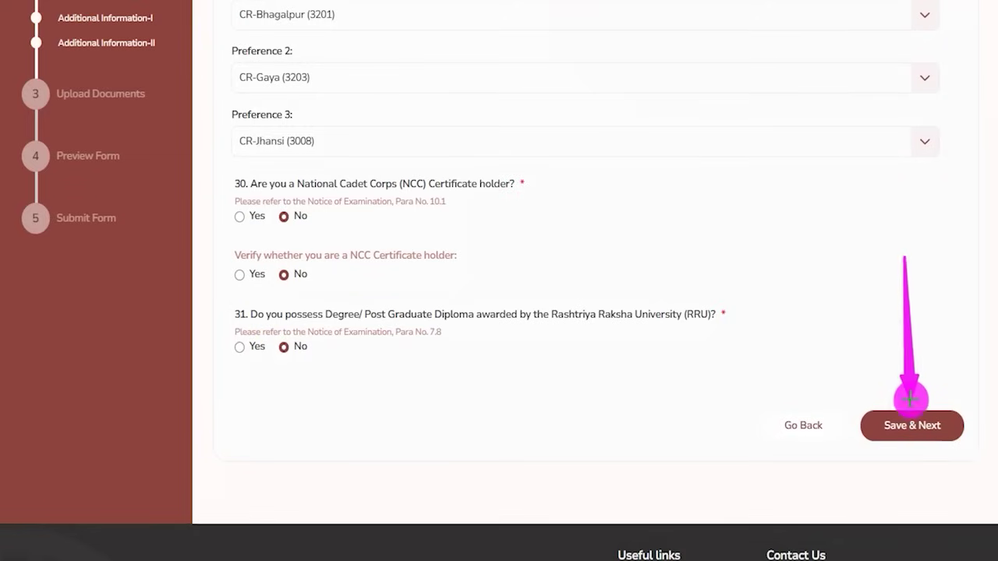
{"action": "left_click", "coordinate": [910, 412]}
Step: Review the Face Authentication, Capture Your Photograph and Upload Your Signature sections of the document upload page
{"action": "left_click_drag", "start_coordinate": [241, 359], "coordinate": [323, 356]}
{"action": "scroll", "coordinate": [323, 355], "scroll_direction": "down", "scroll_amount": 5}
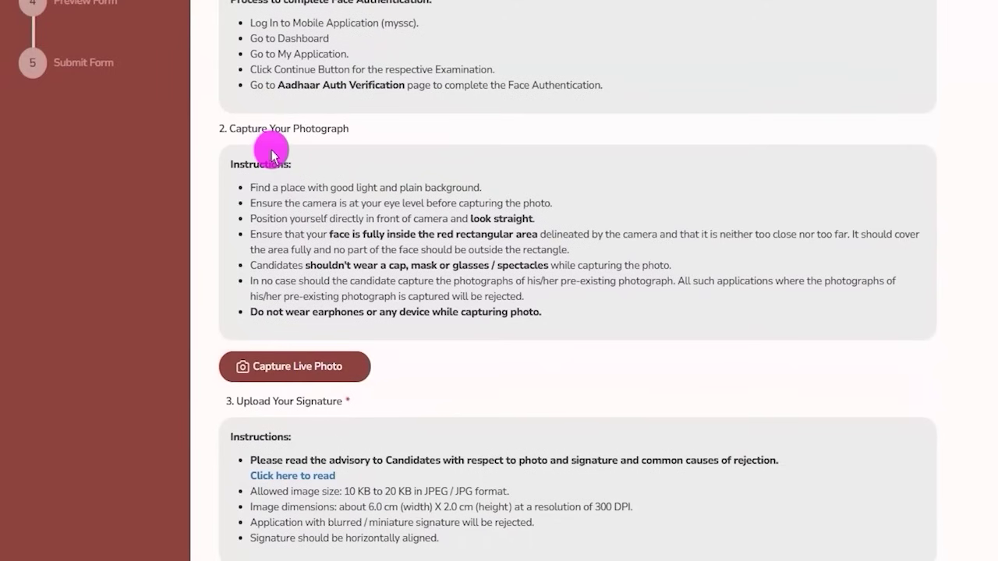
{"action": "left_click_drag", "start_coordinate": [251, 131], "coordinate": [347, 129]}
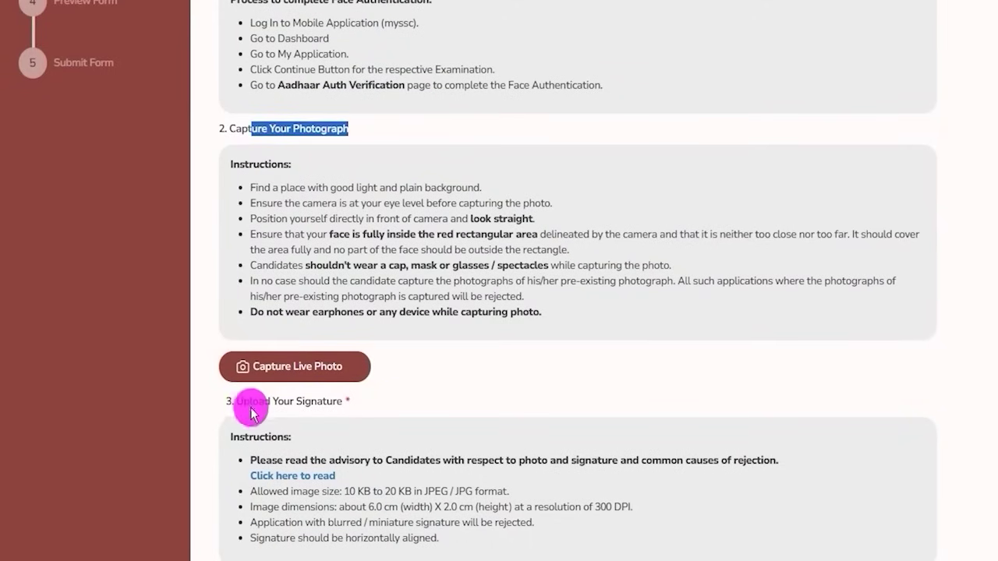
{"action": "left_click_drag", "start_coordinate": [237, 401], "coordinate": [321, 406]}
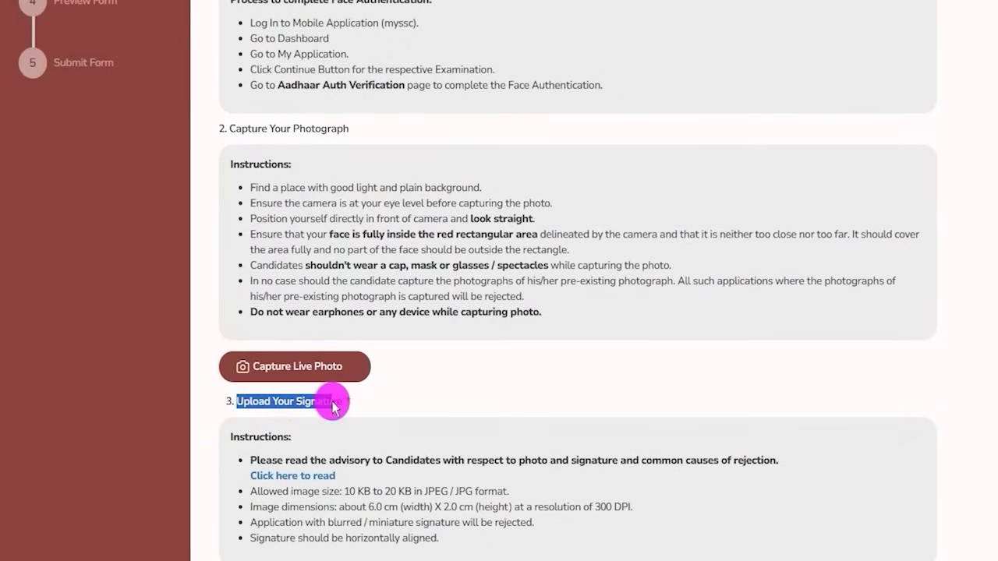
{"action": "scroll", "coordinate": [436, 429], "scroll_direction": "up", "scroll_amount": 3}
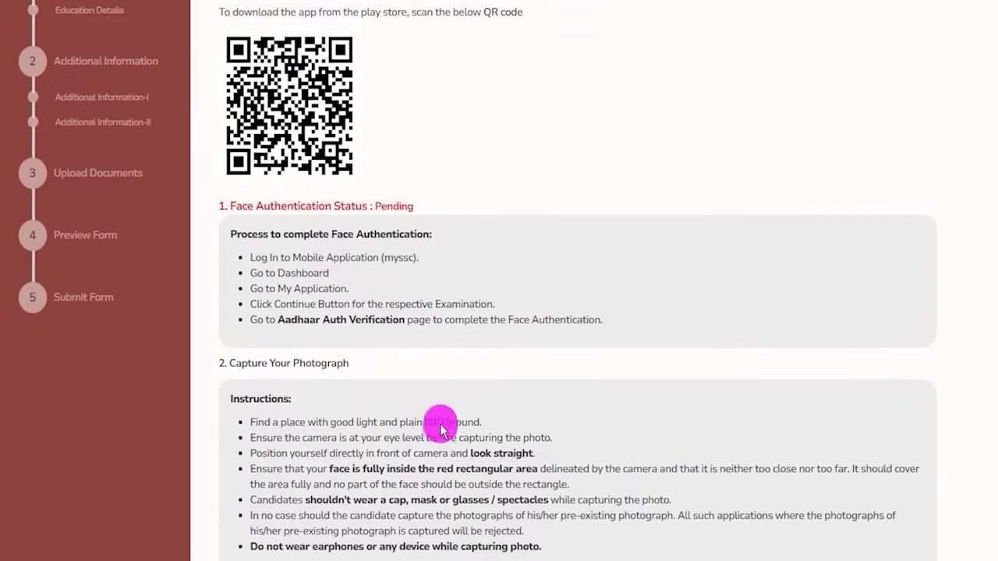
{"action": "scroll", "coordinate": [440, 429], "scroll_direction": "up", "scroll_amount": 2}
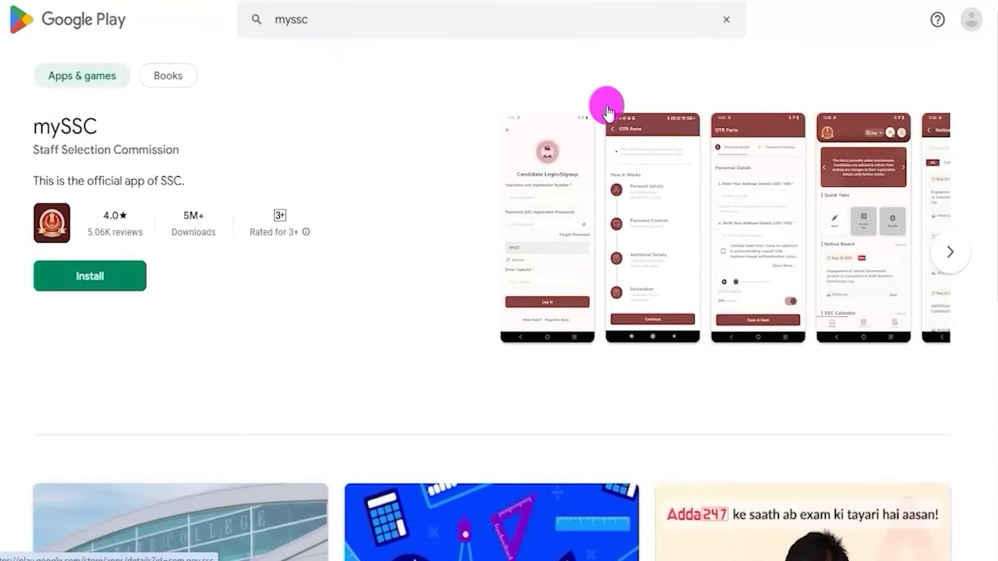
Step: Look at the Google Play pages of the mySSC and AadhaarFaceRD apps needed for face authentication
{"action": "left_click_drag", "start_coordinate": [336, 290], "coordinate": [156, 278]}
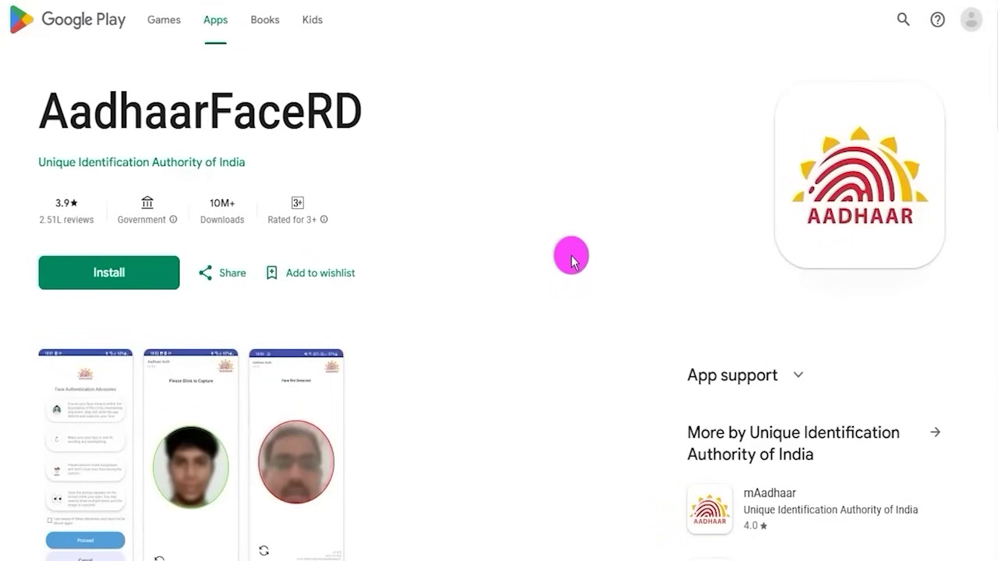
{"action": "left_click_drag", "start_coordinate": [47, 112], "coordinate": [362, 113]}
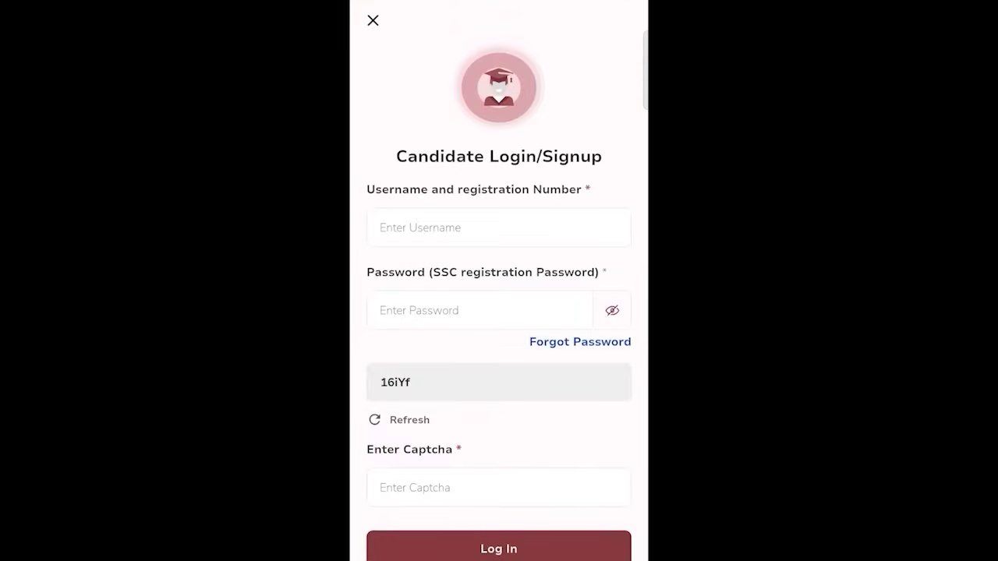
Step: In the mySSC mobile app, go from the dashboard to the application's Aadhaar Auth Verification stage and consent to Aadhaar data use
{"action": "scroll", "coordinate": [499, 312], "scroll_direction": "down", "scroll_amount": 1}
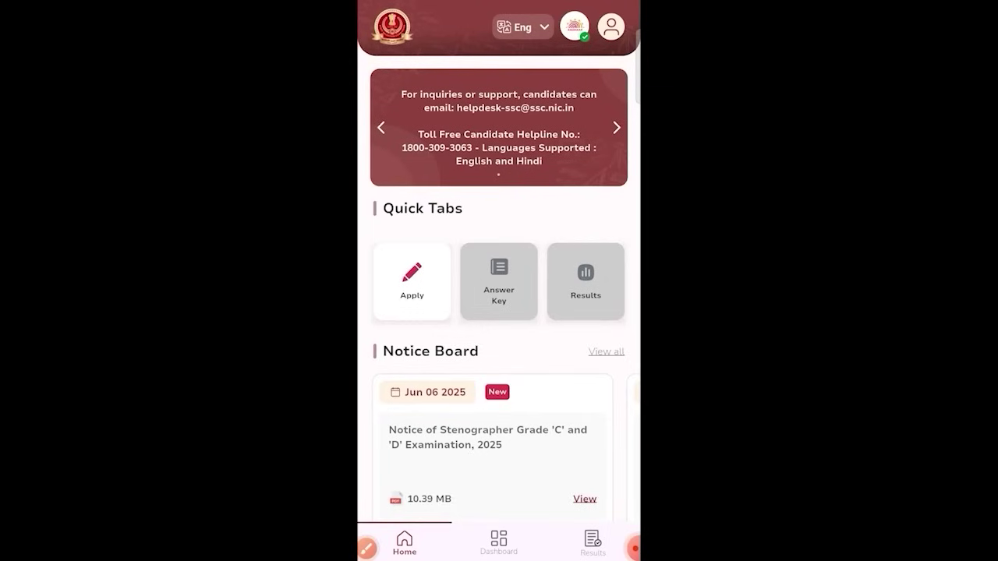
{"action": "left_click", "coordinate": [499, 543]}
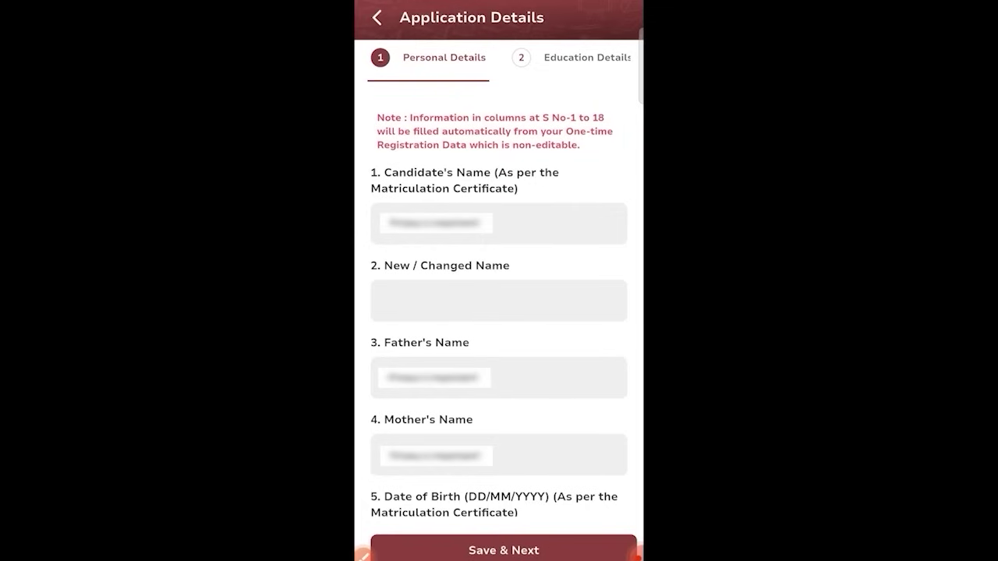
{"action": "scroll", "coordinate": [499, 57], "scroll_direction": "right", "scroll_amount": 3}
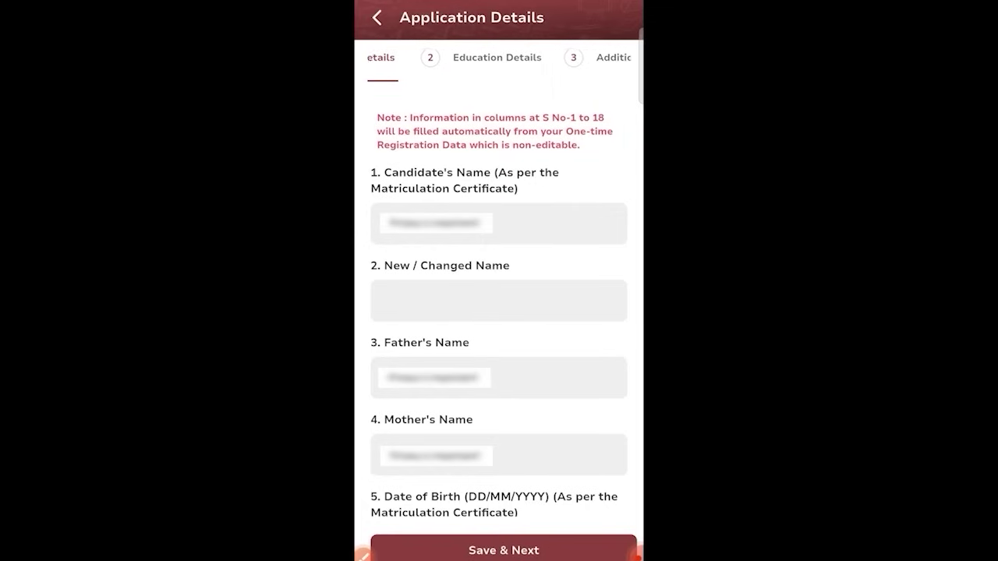
{"action": "scroll", "coordinate": [499, 58], "scroll_direction": "right", "scroll_amount": 3}
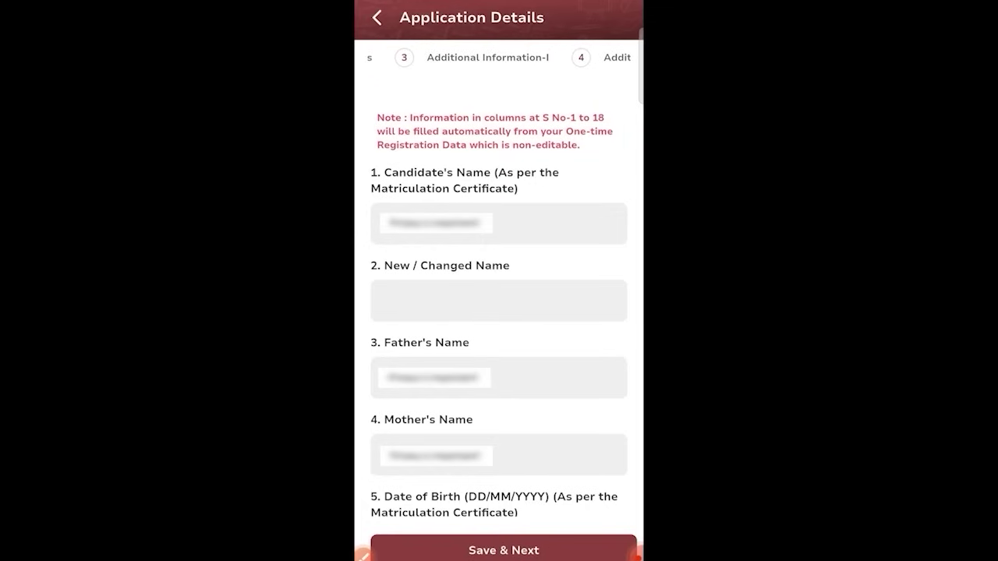
{"action": "scroll", "coordinate": [499, 58], "scroll_direction": "right", "scroll_amount": 2}
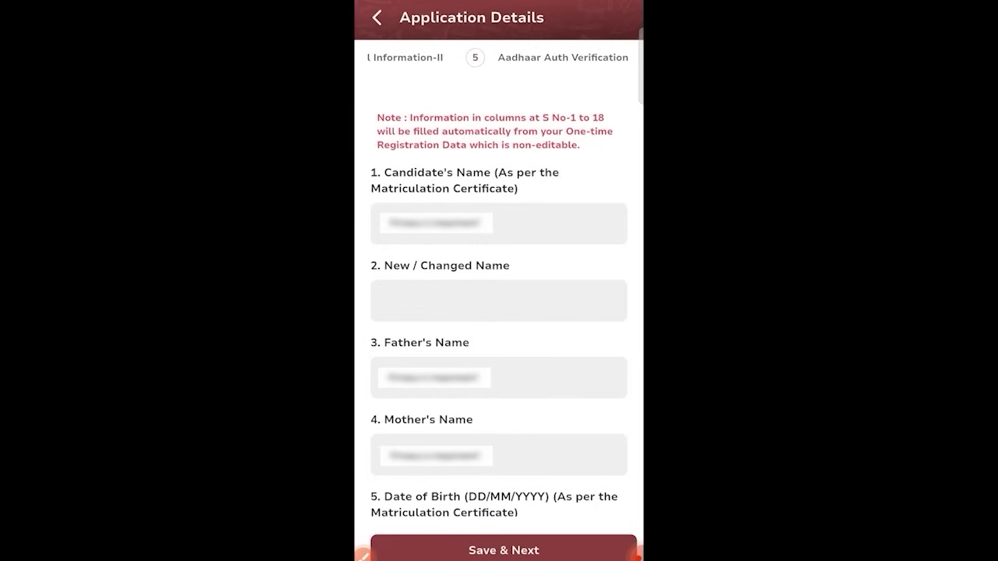
{"action": "scroll", "coordinate": [499, 58], "scroll_direction": "right", "scroll_amount": 2}
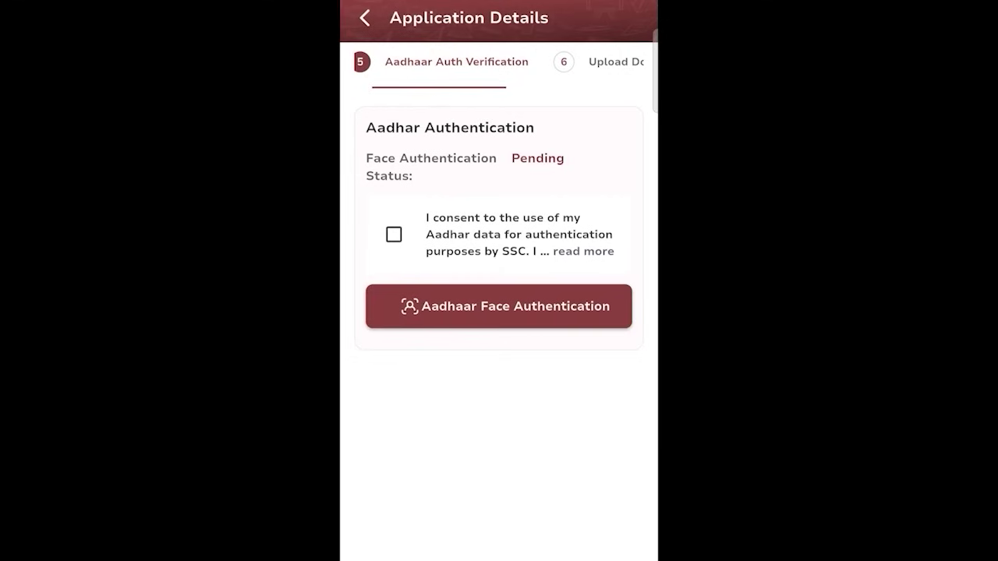
{"action": "left_click", "coordinate": [393, 235]}
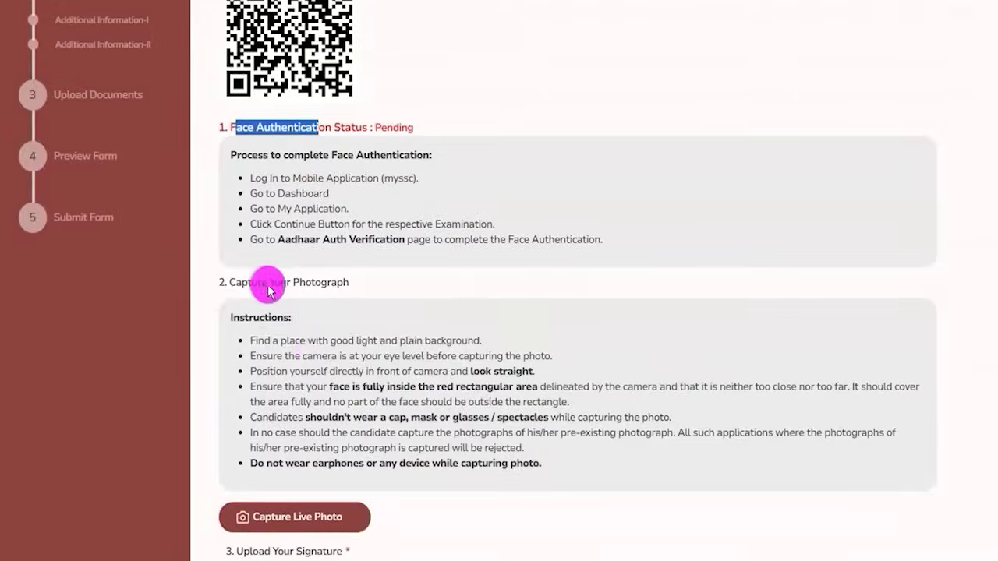
Step: Review the photograph and signature sections on the SSC website and the Capture Live Photo instructions in the mySSC app
{"action": "left_click_drag", "start_coordinate": [240, 282], "coordinate": [316, 284]}
{"action": "scroll", "coordinate": [316, 284], "scroll_direction": "down", "scroll_amount": 2}
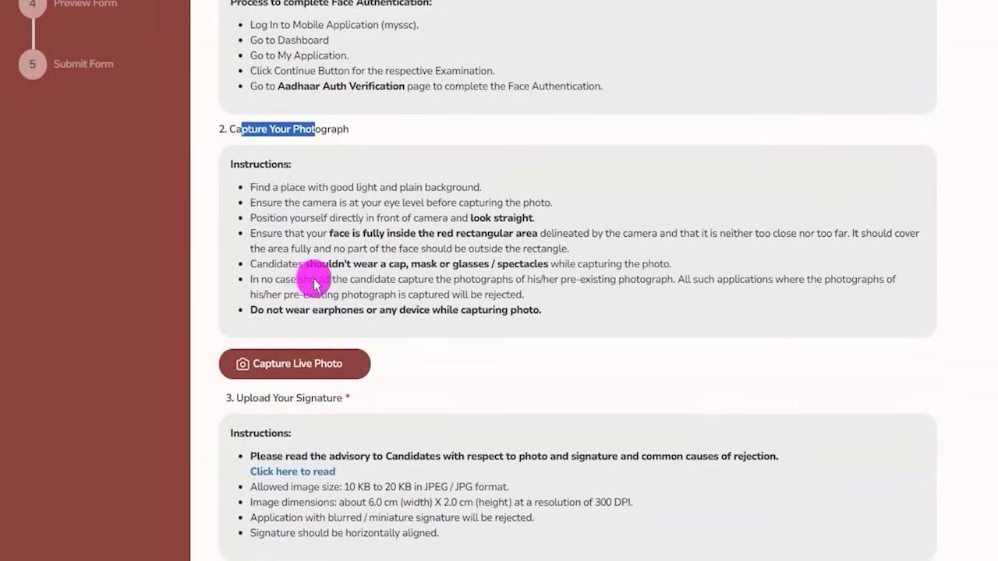
{"action": "left_click_drag", "start_coordinate": [248, 397], "coordinate": [322, 398]}
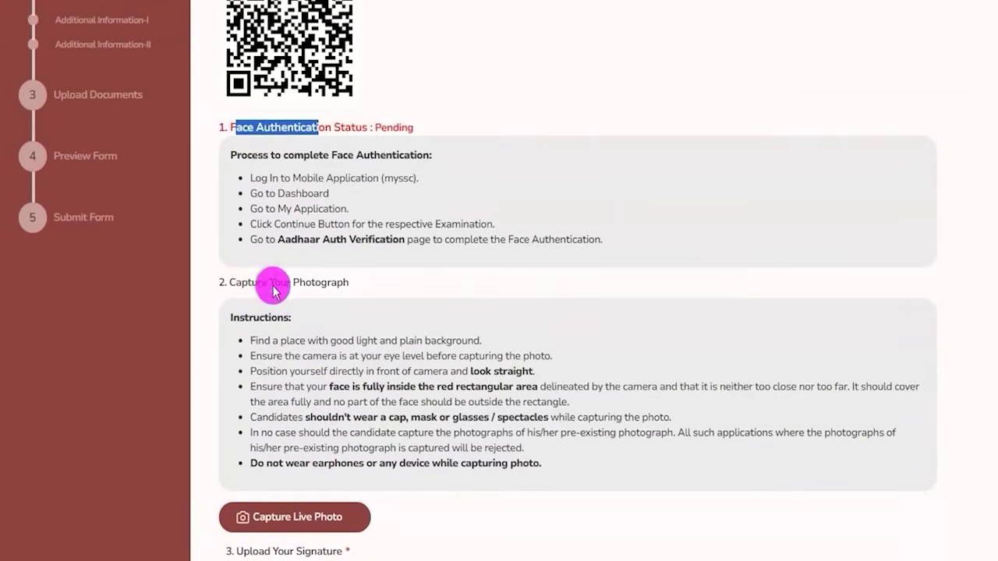
{"action": "left_click_drag", "start_coordinate": [240, 282], "coordinate": [315, 285]}
{"action": "scroll", "coordinate": [316, 284], "scroll_direction": "down", "scroll_amount": 2}
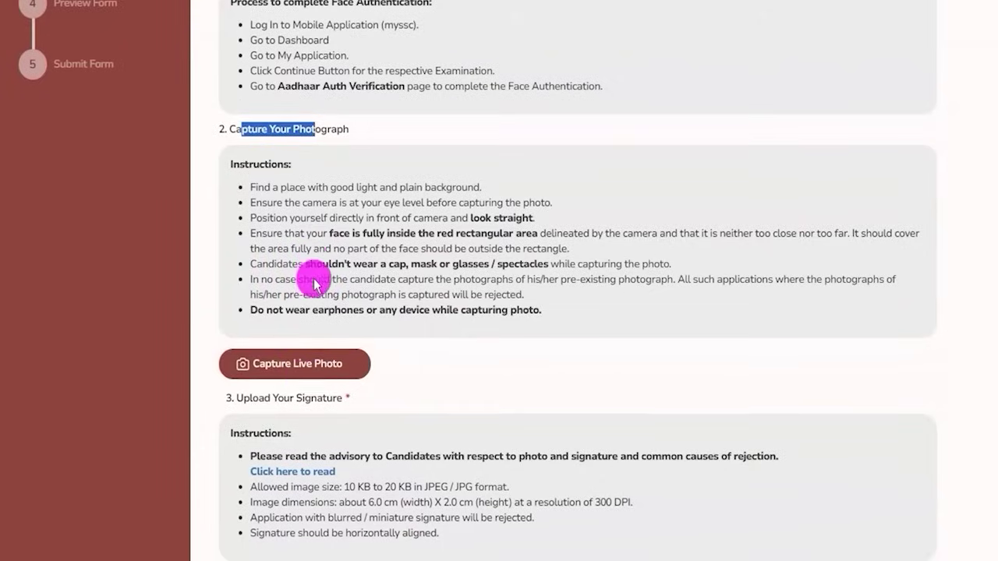
{"action": "left_click", "coordinate": [256, 401]}
{"action": "left_click_drag", "start_coordinate": [256, 399], "coordinate": [319, 392]}
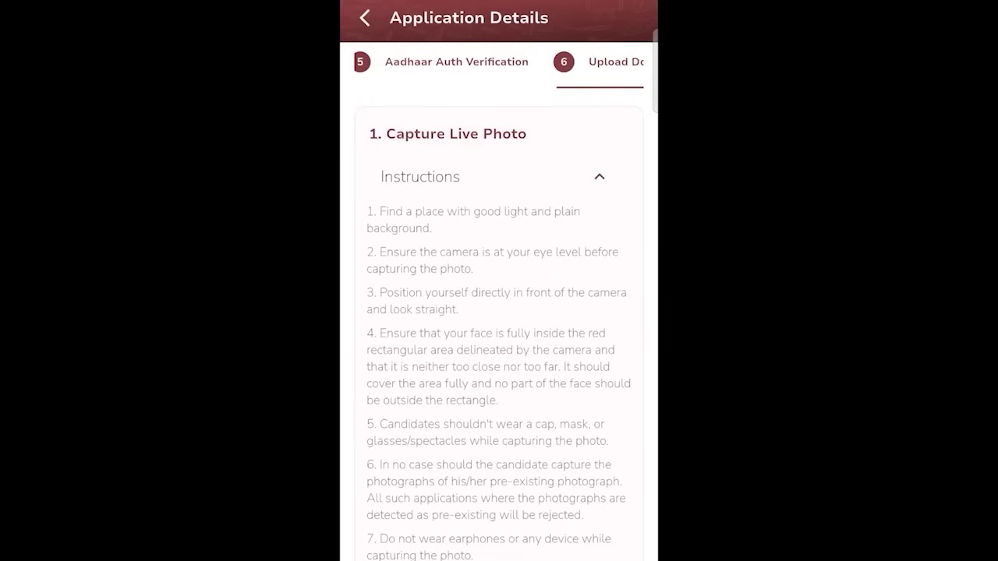
{"action": "scroll", "coordinate": [499, 335], "scroll_direction": "down", "scroll_amount": 2}
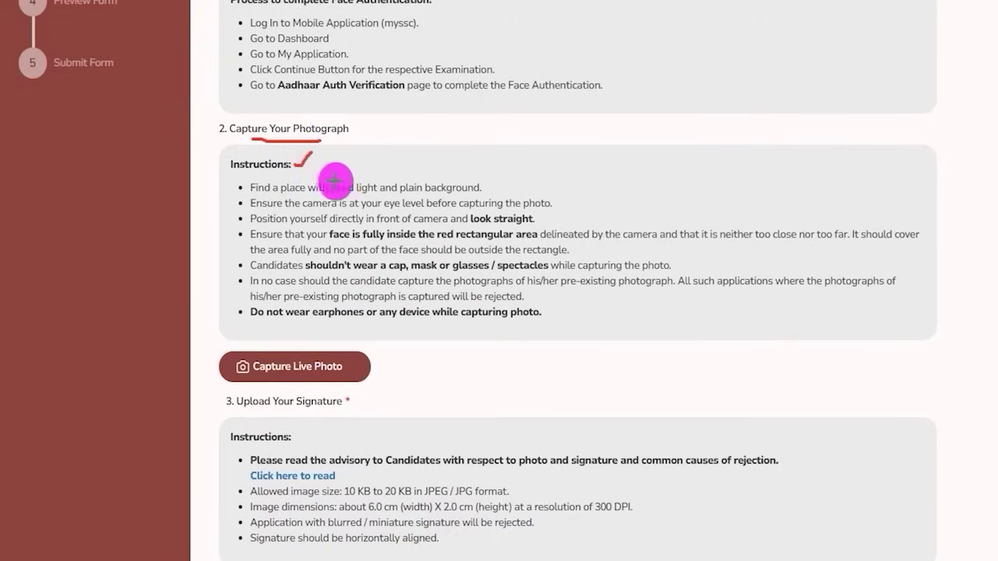
Step: Read the Capture Your Photograph instructions on lighting, camera position, the face area, and wearing caps, glasses or earphones
{"action": "left_click_drag", "start_coordinate": [348, 191], "coordinate": [359, 192]}
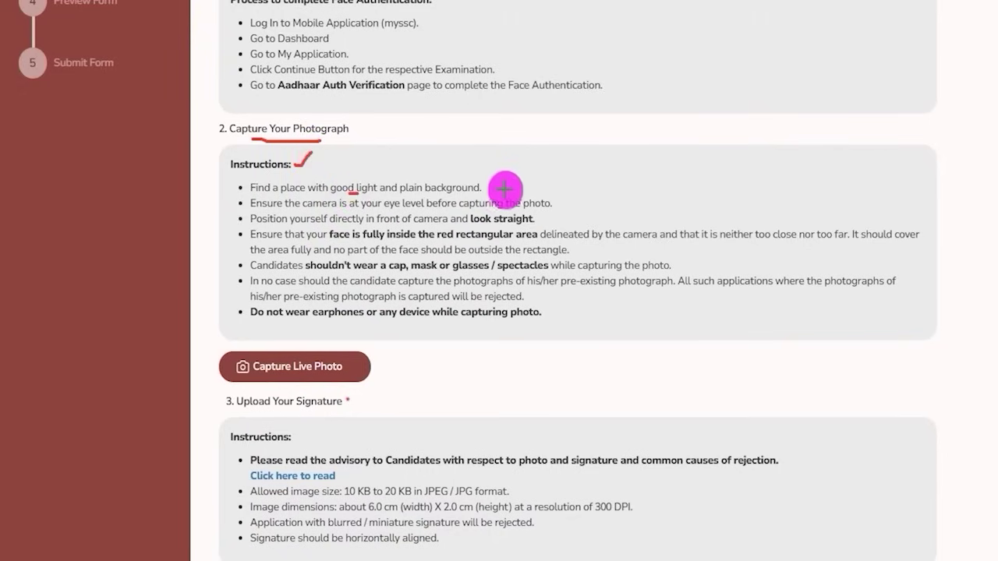
{"action": "left_click_drag", "start_coordinate": [489, 189], "coordinate": [508, 176]}
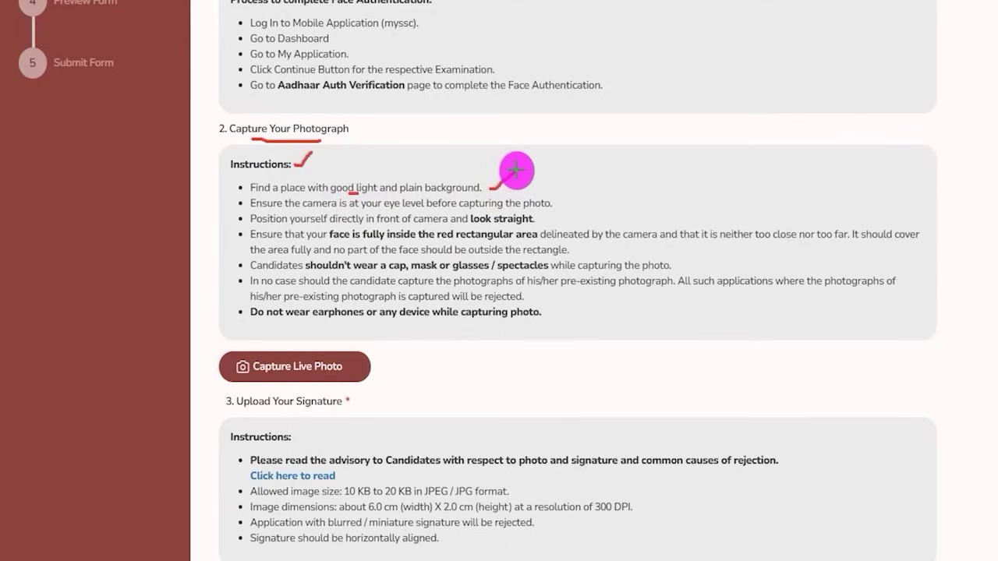
{"action": "mouse_move", "coordinate": [559, 205]}
{"action": "left_mouse_down"}
{"action": "mouse_move", "coordinate": [588, 182]}
{"action": "mouse_move", "coordinate": [546, 223]}
{"action": "mouse_move", "coordinate": [563, 211]}
{"action": "left_mouse_up"}
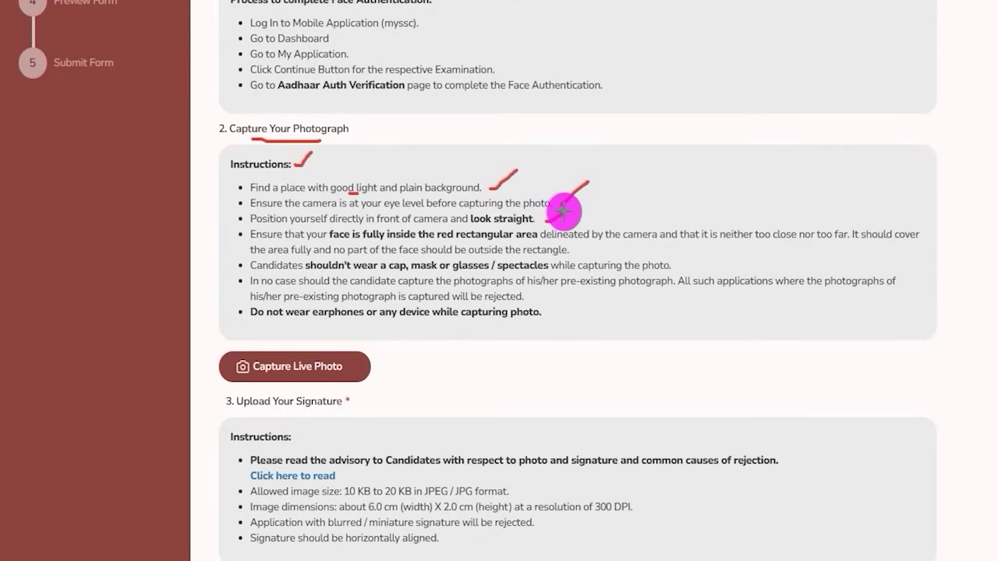
{"action": "key", "text": "e"}
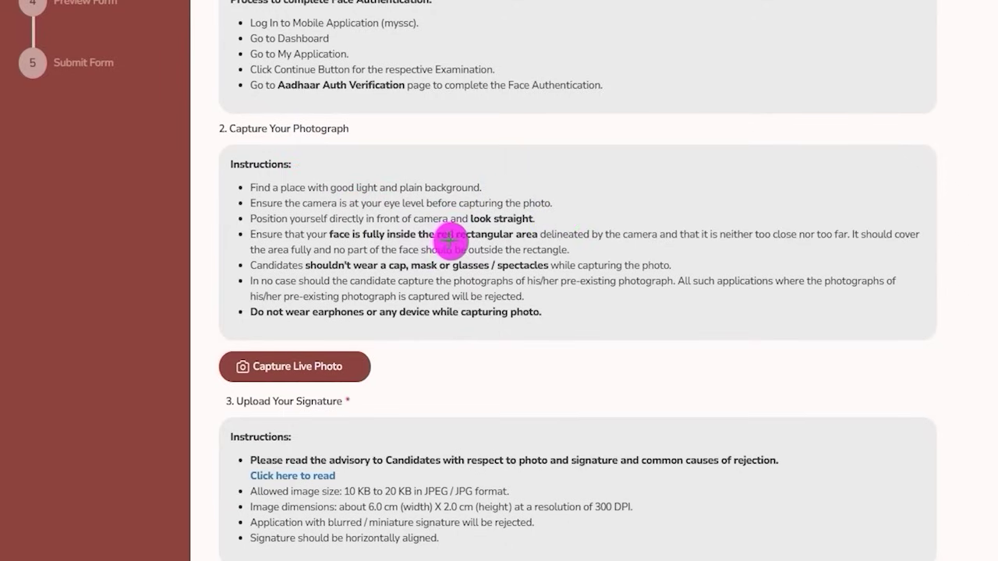
{"action": "left_click_drag", "start_coordinate": [430, 243], "coordinate": [513, 243]}
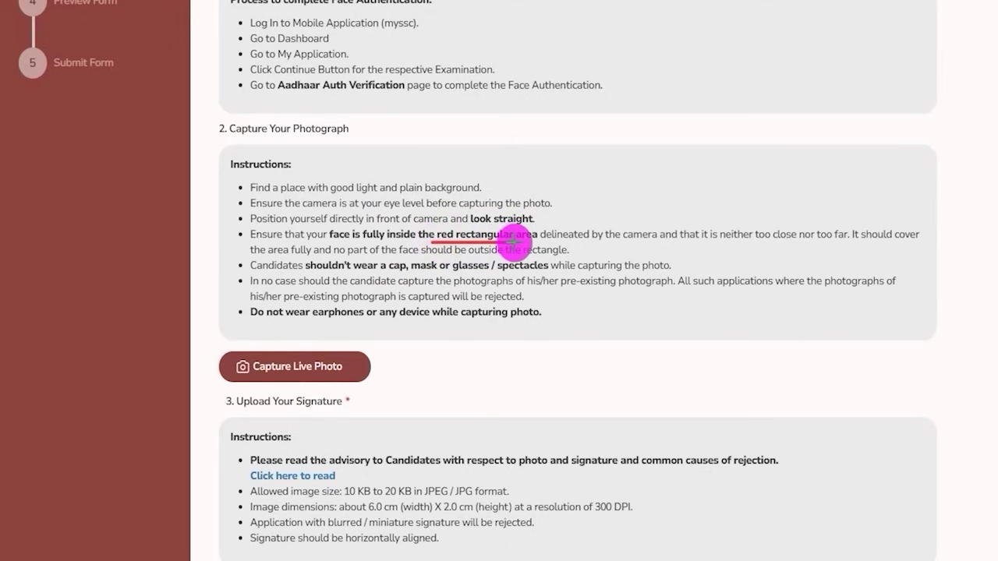
{"action": "left_click_drag", "start_coordinate": [331, 269], "coordinate": [500, 270]}
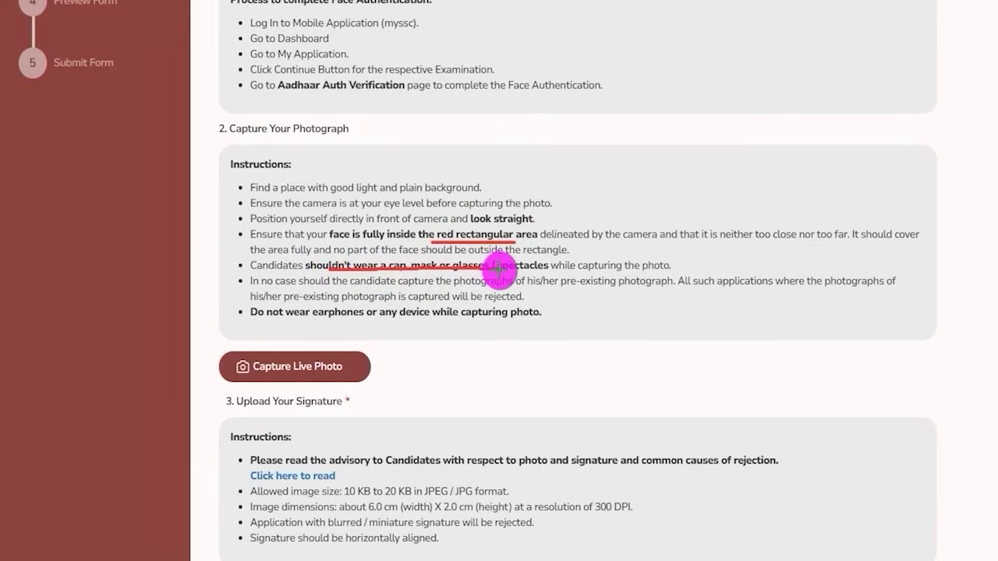
{"action": "left_click_drag", "start_coordinate": [333, 322], "coordinate": [345, 319]}
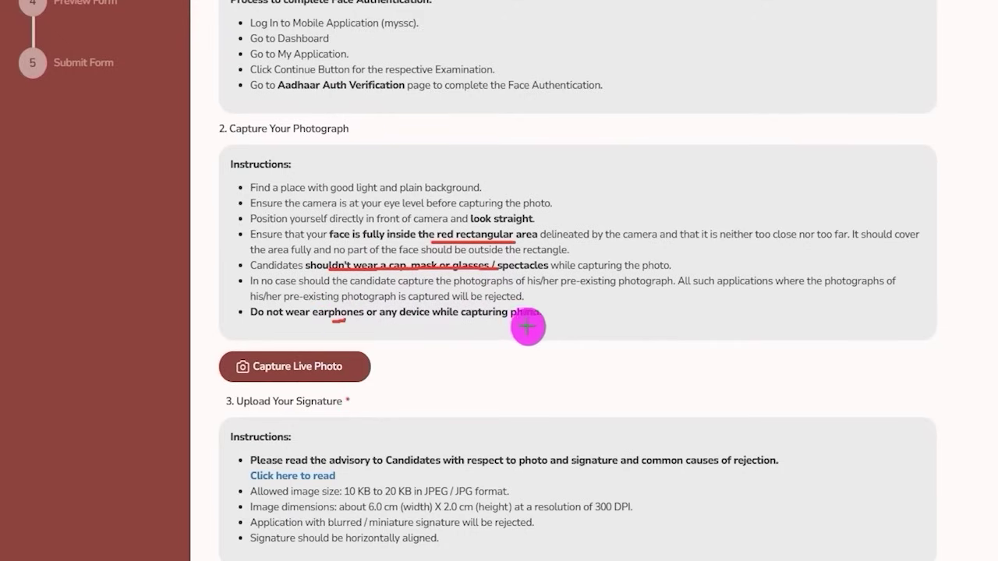
{"action": "left_click_drag", "start_coordinate": [549, 317], "coordinate": [577, 297]}
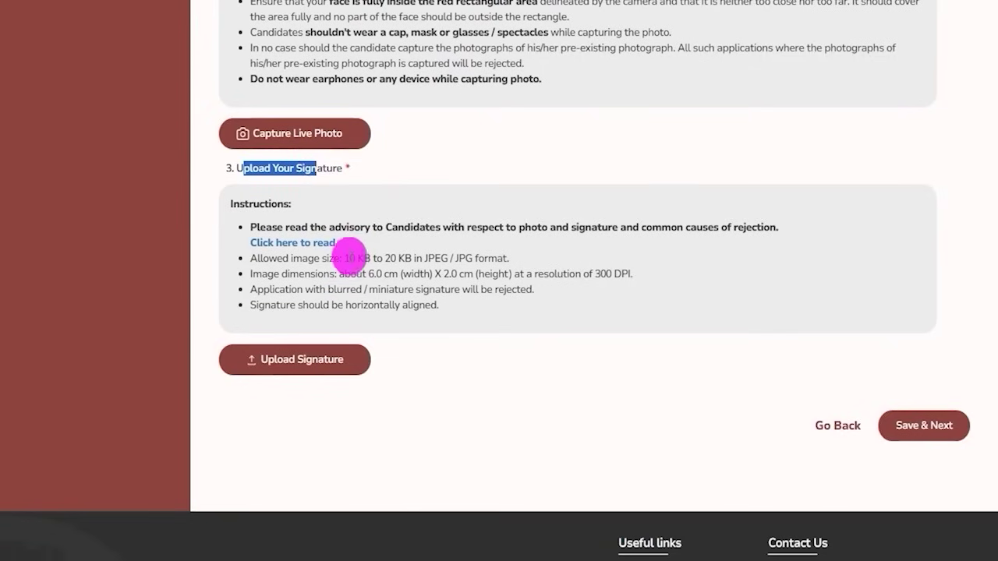
Step: Read the allowed file size, format, dimensions and resolution for the signature image in the Upload Your Signature instructions
{"action": "left_click_drag", "start_coordinate": [345, 258], "coordinate": [406, 255]}
{"action": "left_click_drag", "start_coordinate": [419, 258], "coordinate": [506, 258]}
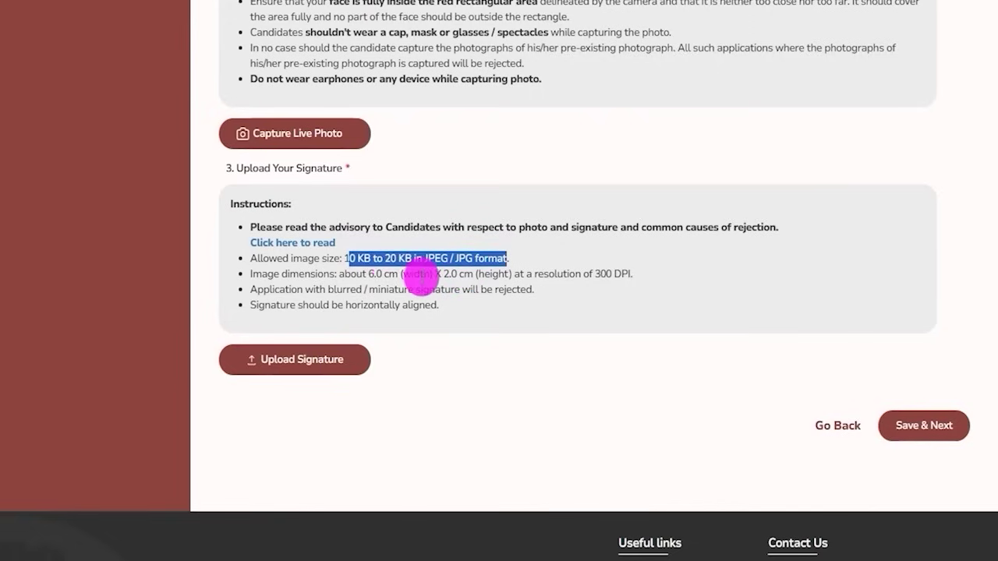
{"action": "left_click_drag", "start_coordinate": [370, 274], "coordinate": [630, 273]}
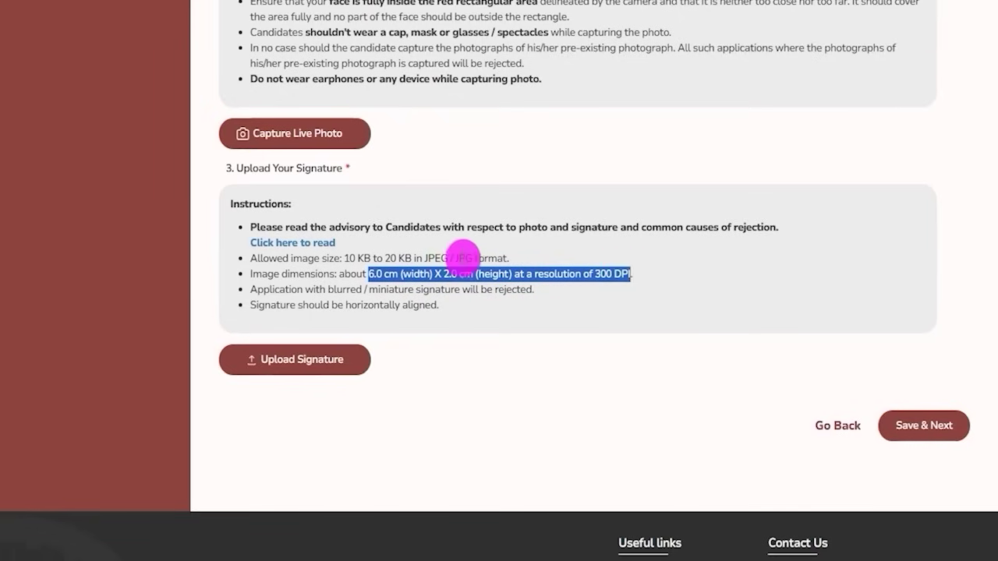
Step: Open the photo and signature advisory PDF and read its instructions on signing within the cut-out box
{"action": "left_click_drag", "start_coordinate": [336, 243], "coordinate": [255, 244]}
{"action": "left_click", "coordinate": [276, 244]}
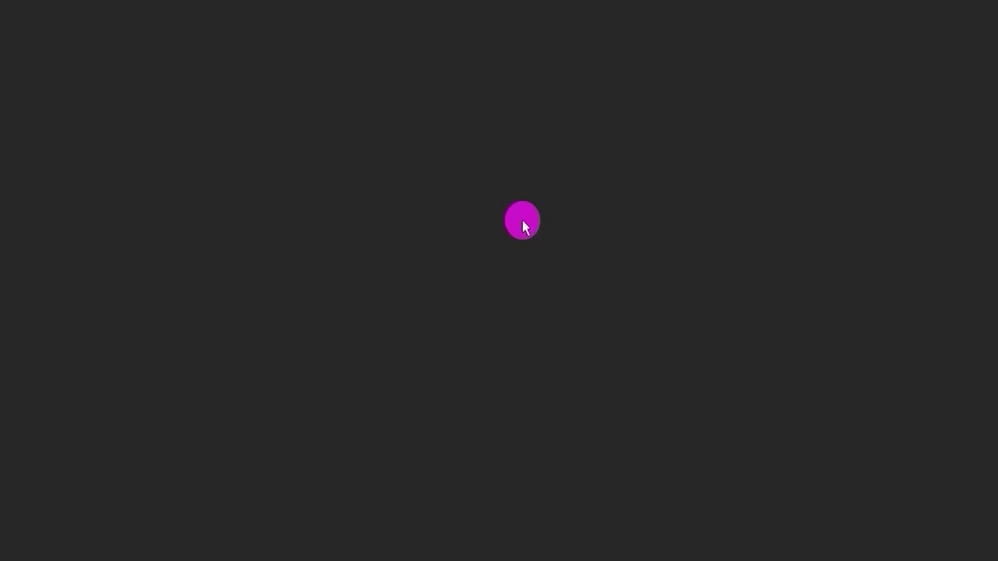
{"action": "scroll", "coordinate": [500, 357], "scroll_direction": "down", "scroll_amount": 3}
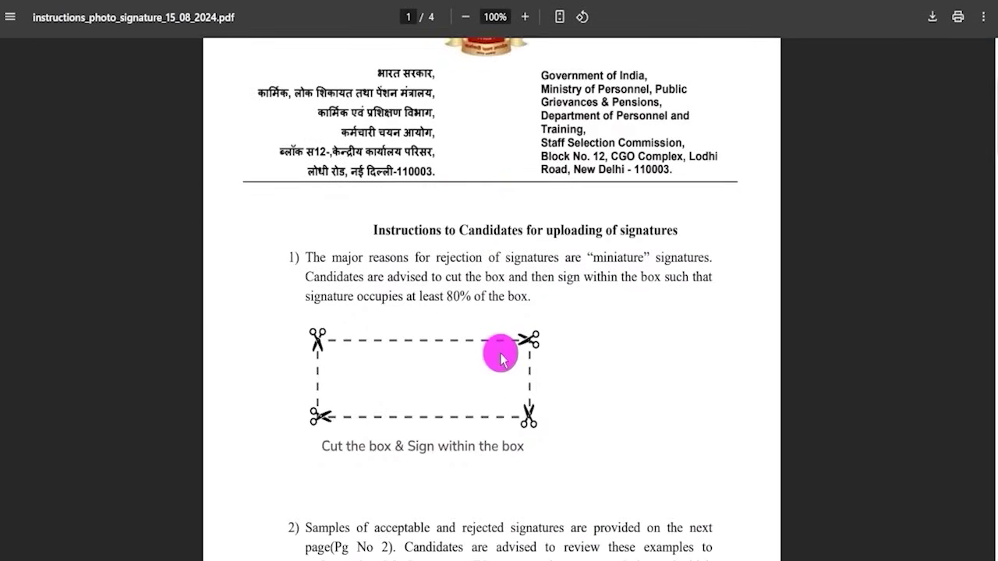
{"action": "scroll", "coordinate": [500, 357], "scroll_direction": "down", "scroll_amount": 2}
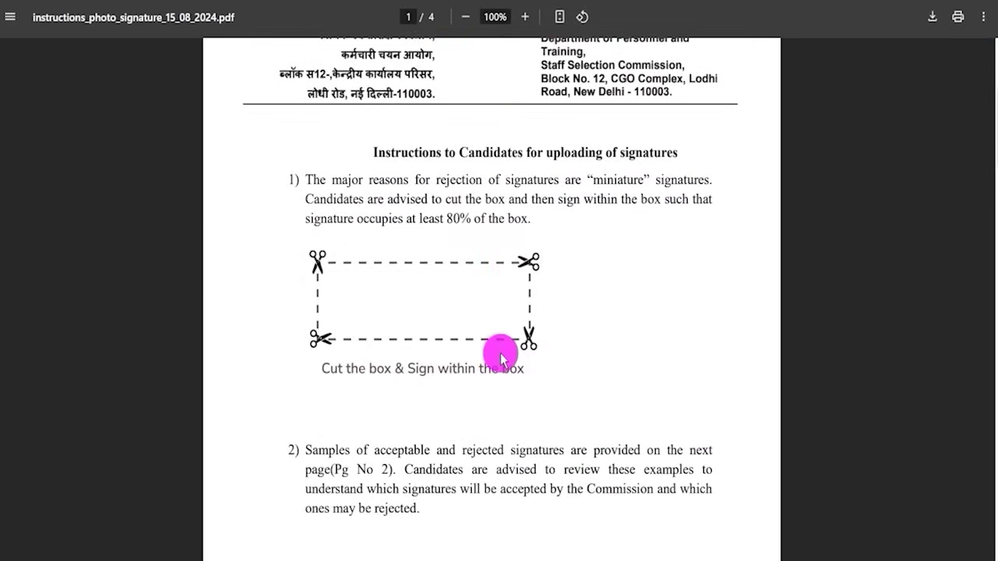
{"action": "scroll", "coordinate": [501, 357], "scroll_direction": "down", "scroll_amount": 2}
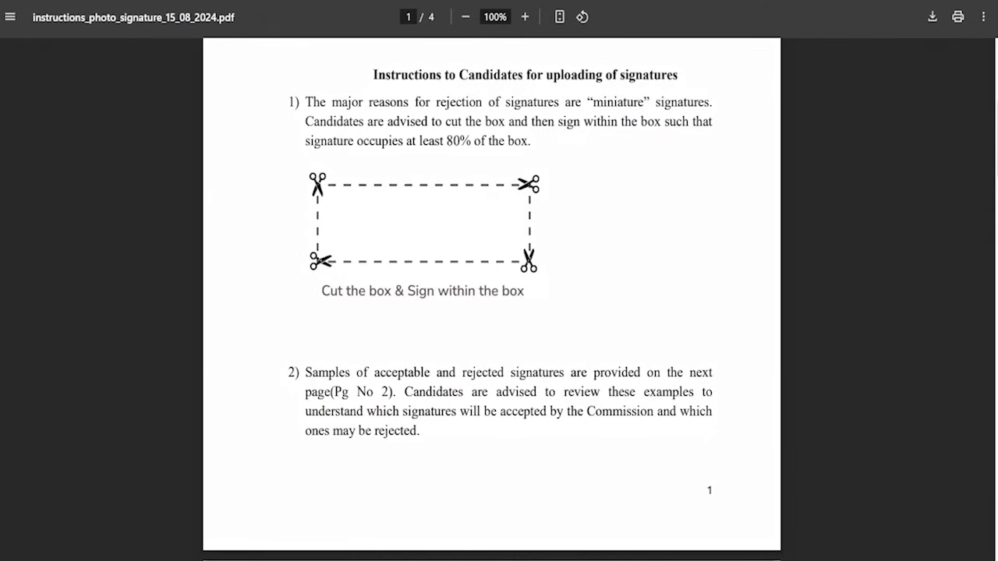
{"action": "left_click_drag", "start_coordinate": [487, 226], "coordinate": [550, 187]}
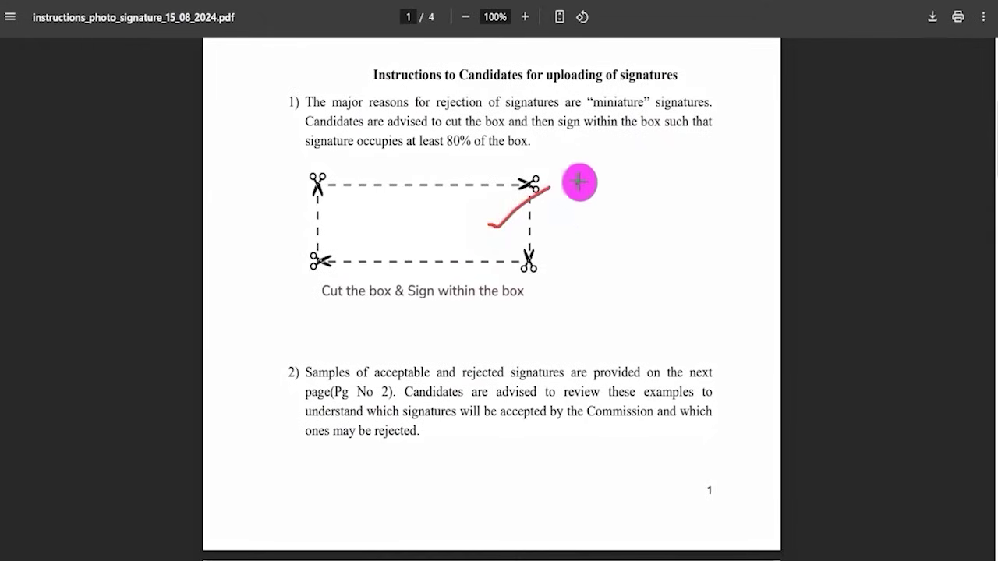
{"action": "scroll", "coordinate": [507, 341], "scroll_direction": "down", "scroll_amount": 10}
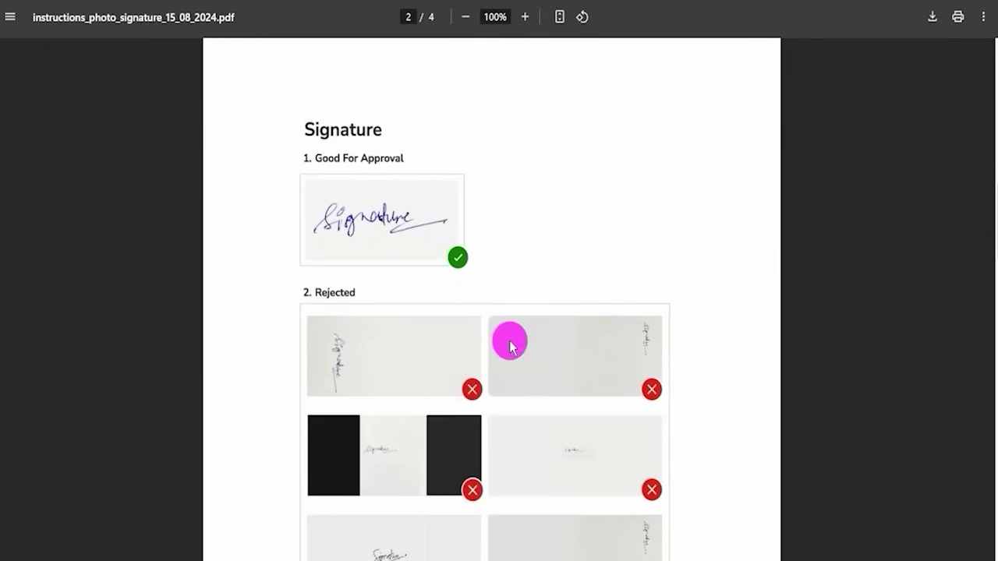
Step: Compare the signature sample that is good for approval with the rejected samples on page 2 of the advisory
{"action": "mouse_move", "coordinate": [439, 201]}
{"action": "left_mouse_down"}
{"action": "mouse_move", "coordinate": [454, 208]}
{"action": "mouse_move", "coordinate": [511, 161]}
{"action": "left_mouse_up"}
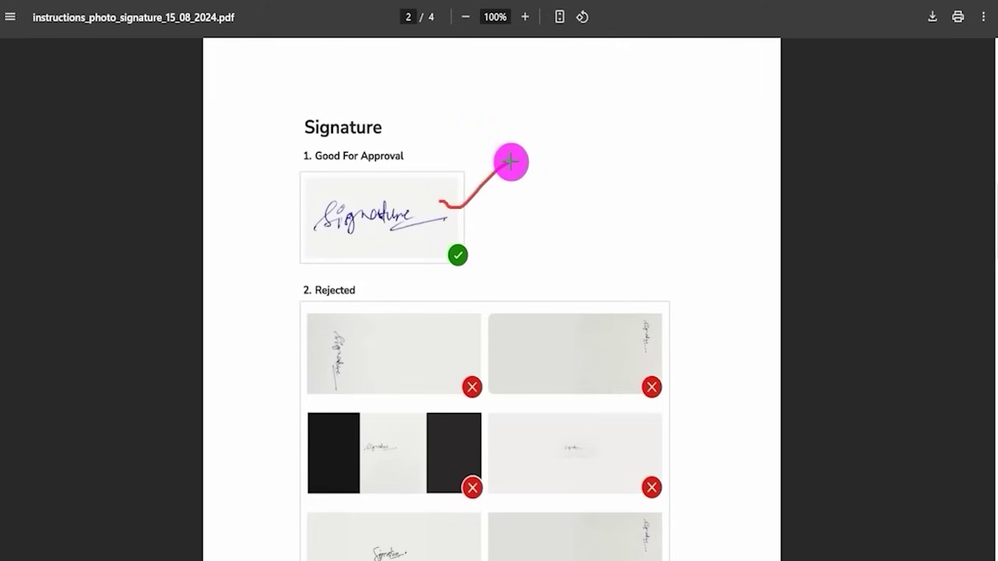
{"action": "mouse_move", "coordinate": [370, 339]}
{"action": "left_mouse_down"}
{"action": "mouse_move", "coordinate": [418, 352]}
{"action": "mouse_move", "coordinate": [379, 360]}
{"action": "left_mouse_up"}
{"action": "mouse_move", "coordinate": [574, 350]}
{"action": "left_mouse_down"}
{"action": "mouse_move", "coordinate": [608, 365]}
{"action": "mouse_move", "coordinate": [579, 365]}
{"action": "left_mouse_up"}
{"action": "mouse_move", "coordinate": [374, 439]}
{"action": "left_mouse_down"}
{"action": "mouse_move", "coordinate": [401, 450]}
{"action": "mouse_move", "coordinate": [377, 454]}
{"action": "left_mouse_up"}
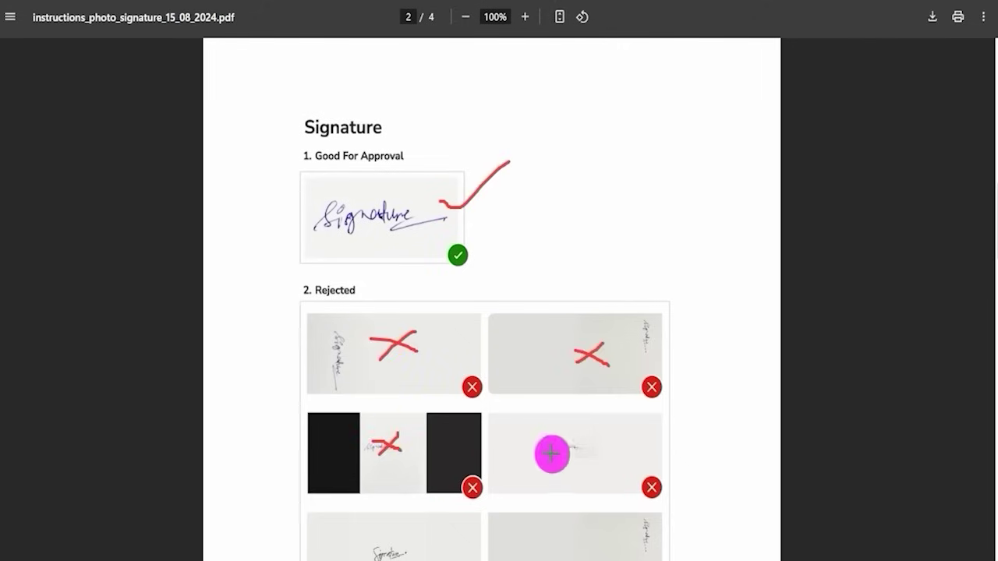
{"action": "left_click_drag", "start_coordinate": [550, 438], "coordinate": [591, 462]}
{"action": "left_click_drag", "start_coordinate": [586, 442], "coordinate": [561, 460]}
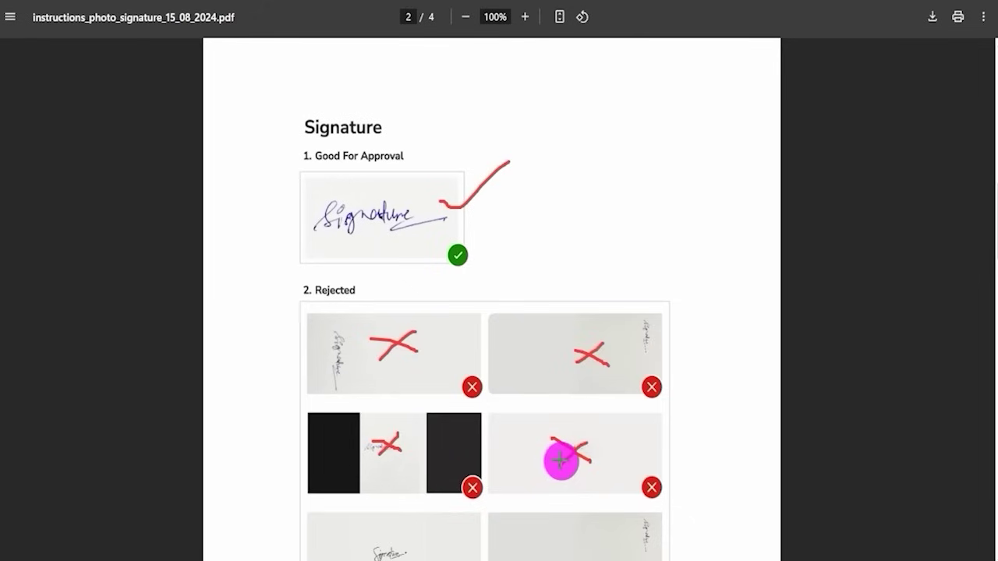
{"action": "left_click_drag", "start_coordinate": [566, 537], "coordinate": [541, 546]}
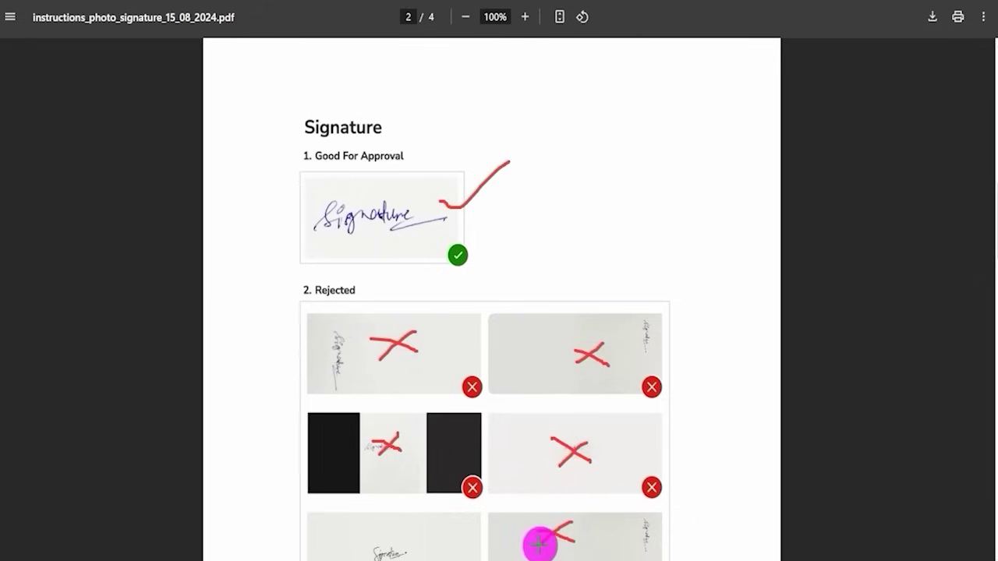
{"action": "mouse_move", "coordinate": [453, 537]}
{"action": "left_mouse_down"}
{"action": "mouse_move", "coordinate": [414, 554]}
{"action": "mouse_move", "coordinate": [441, 553]}
{"action": "left_mouse_up"}
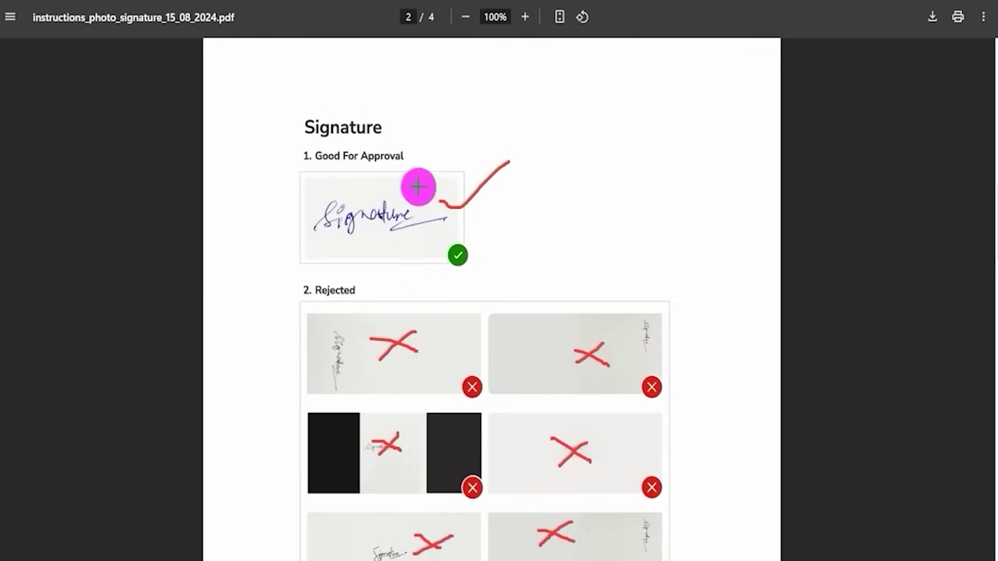
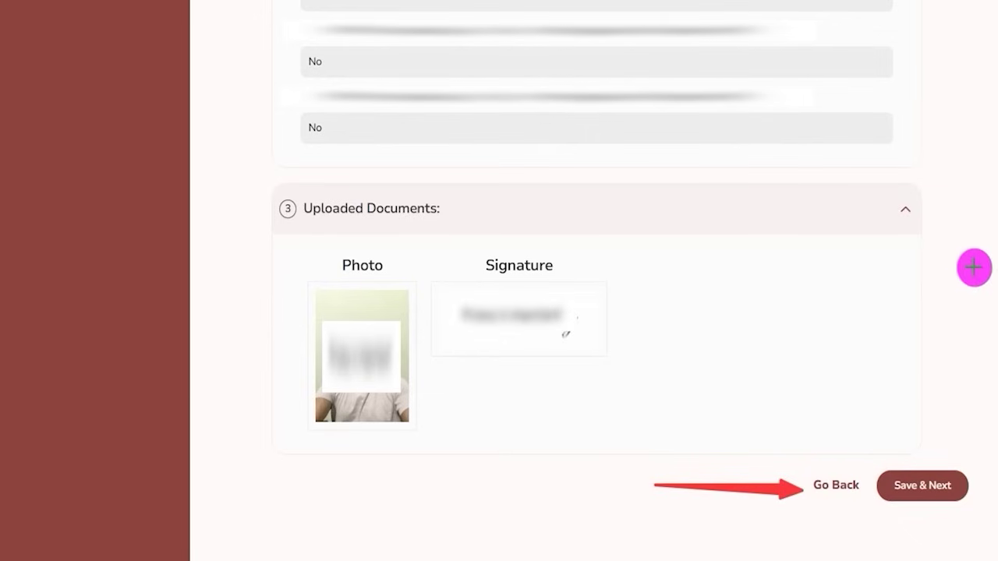
Step: Save the previewed application, agree to the declaration, and submit the form with the displayed captcha
{"action": "left_click", "coordinate": [924, 478]}
{"action": "left_click_drag", "start_coordinate": [236, 124], "coordinate": [278, 154]}
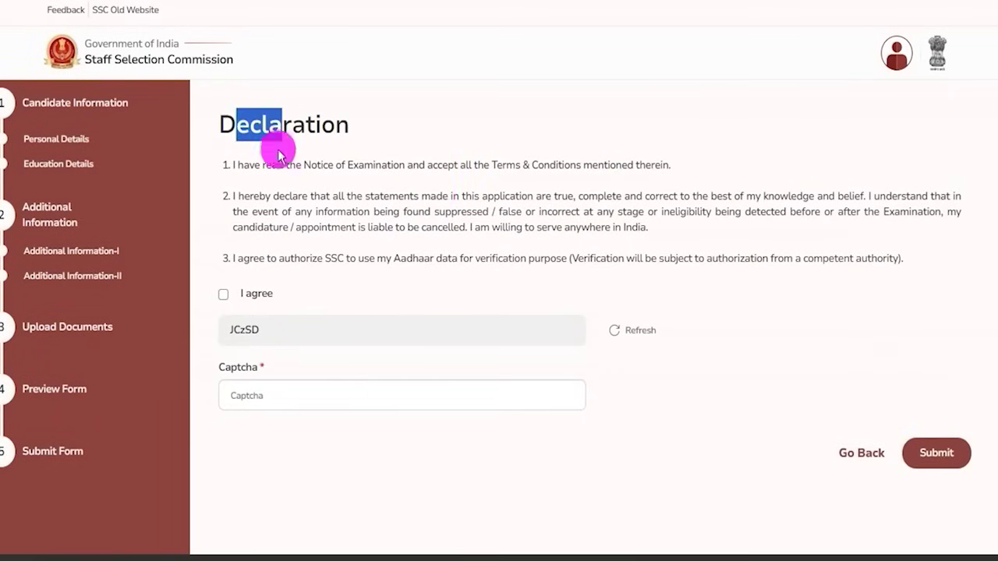
{"action": "left_click", "coordinate": [223, 294]}
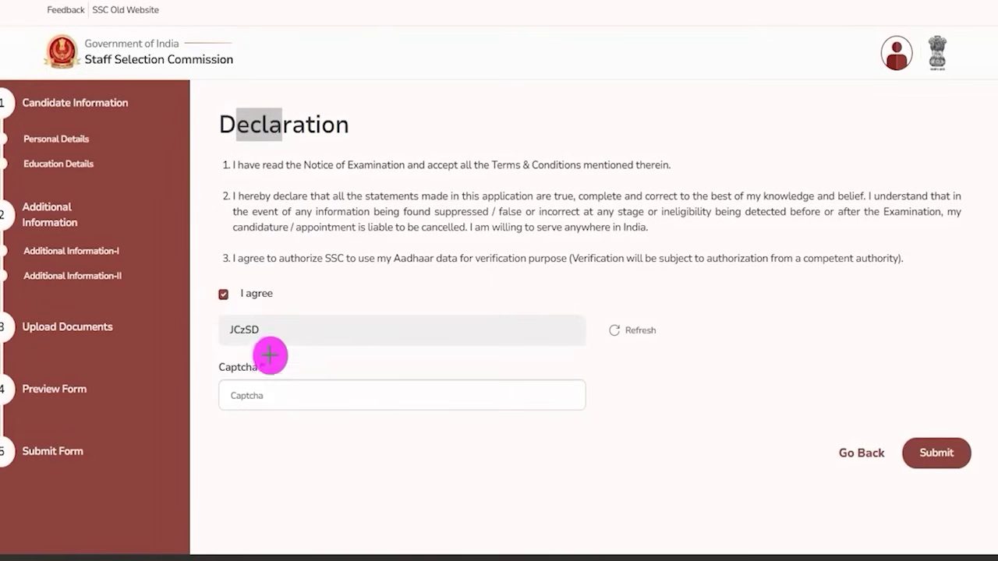
{"action": "left_click_drag", "start_coordinate": [241, 340], "coordinate": [287, 337]}
{"action": "left_click_drag", "start_coordinate": [343, 394], "coordinate": [393, 360]}
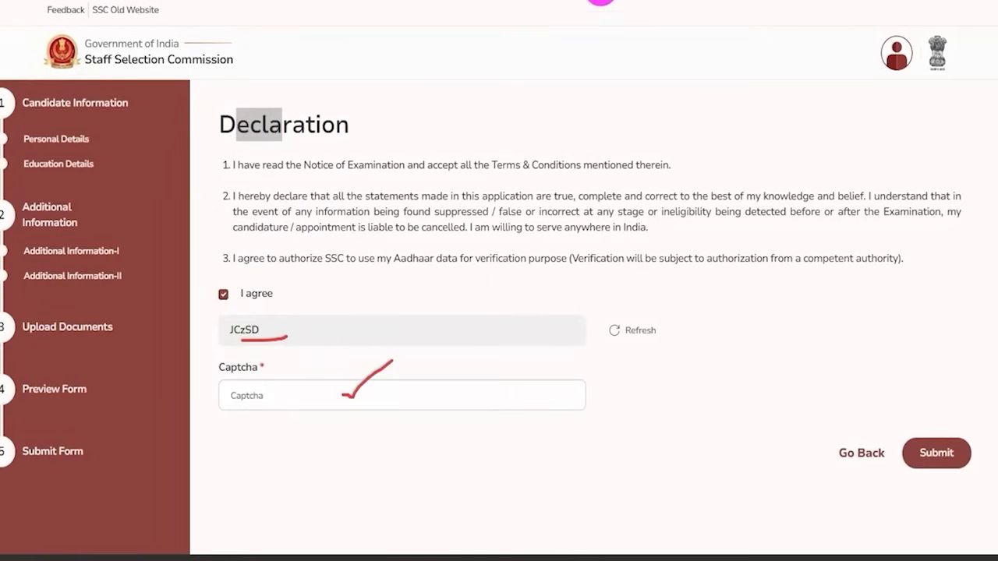
{"action": "left_click_drag", "start_coordinate": [925, 267], "coordinate": [937, 431]}
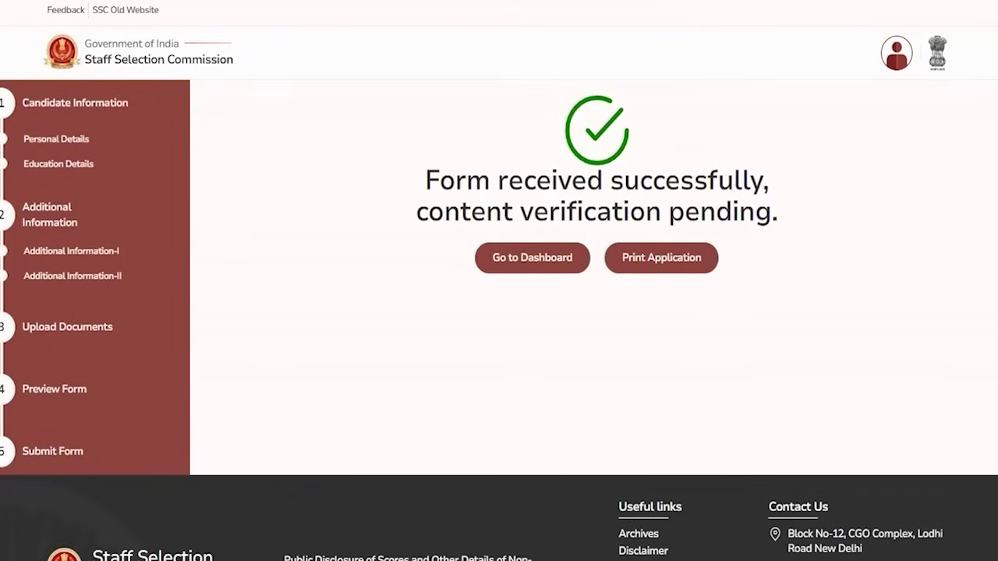
Step: Review the submission status message and the Print Application and Go to Dashboard options
{"action": "left_click_drag", "start_coordinate": [785, 174], "coordinate": [848, 125]}
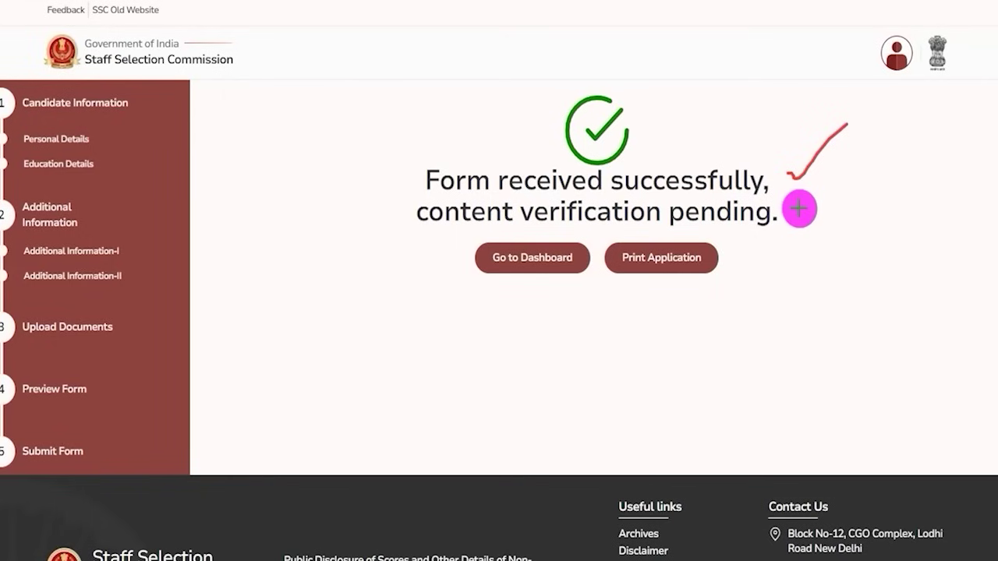
{"action": "left_click_drag", "start_coordinate": [797, 217], "coordinate": [848, 181]}
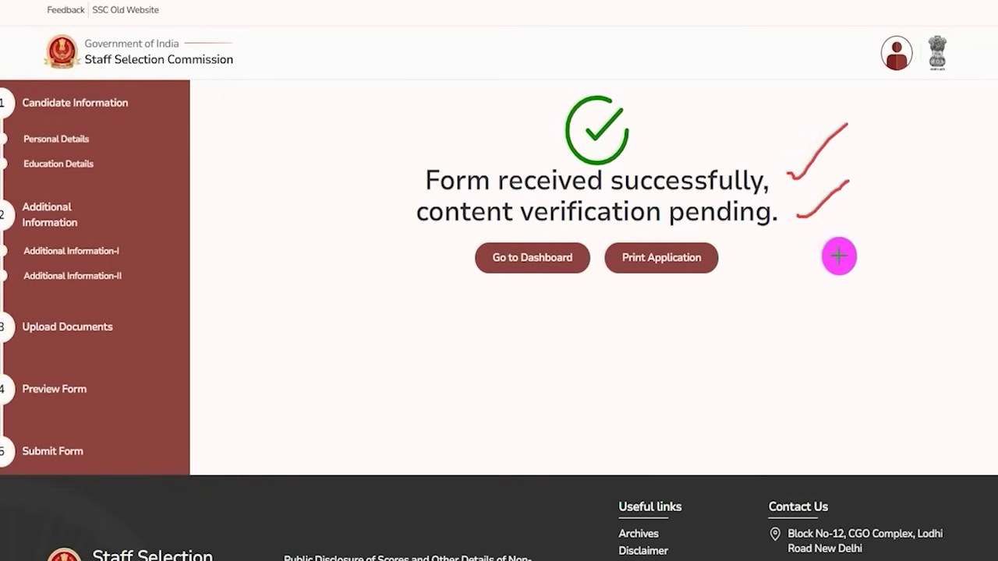
{"action": "mouse_move", "coordinate": [901, 243]}
{"action": "left_mouse_down"}
{"action": "mouse_move", "coordinate": [805, 260]}
{"action": "mouse_move", "coordinate": [728, 256]}
{"action": "left_mouse_up"}
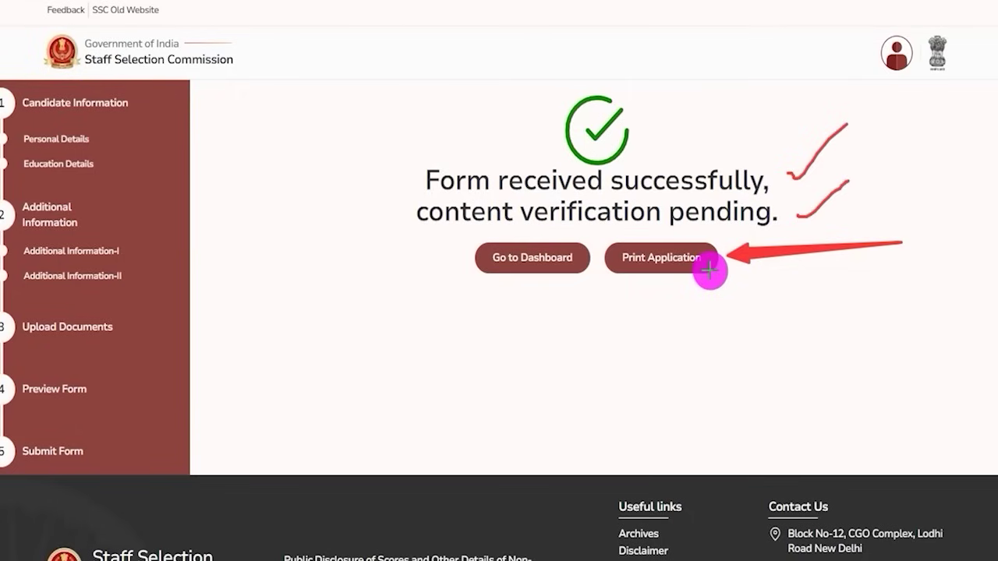
{"action": "left_click_drag", "start_coordinate": [242, 243], "coordinate": [462, 255]}
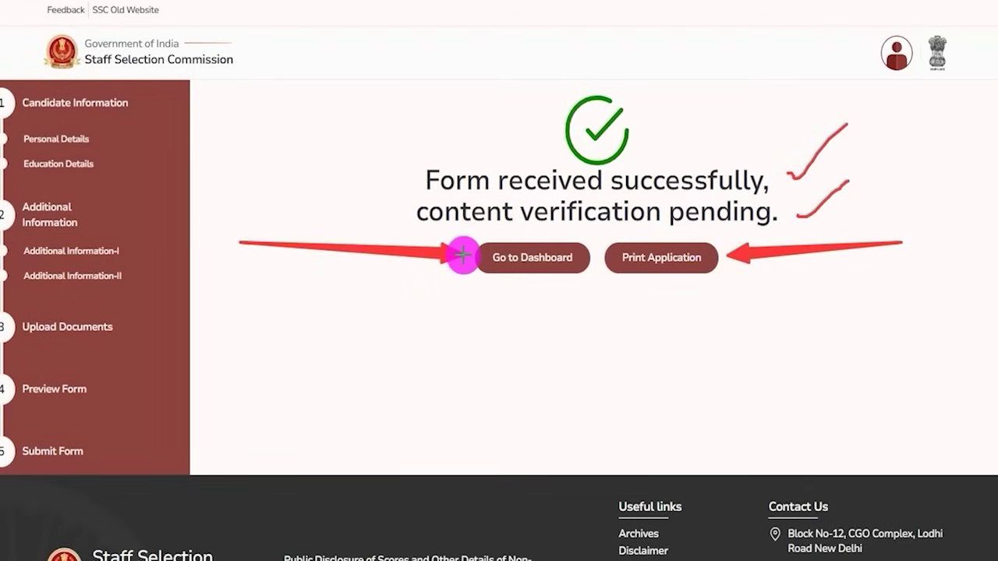